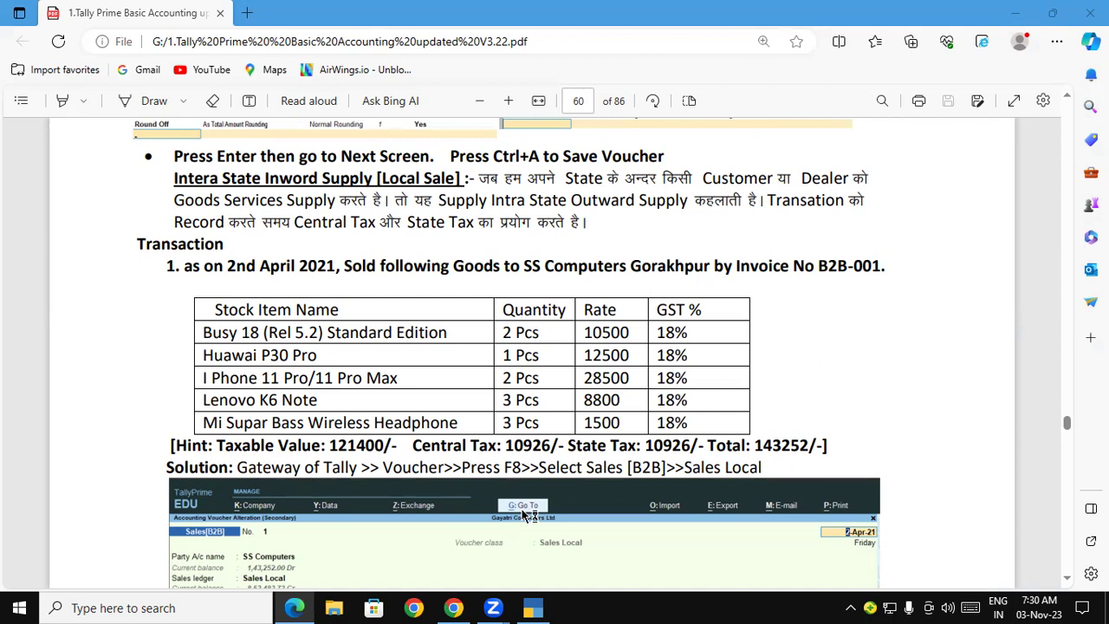
Step: Switch to TallyPrime and start a Sales B2b voucher with the Sales Local voucher class
{"action": "left_click_drag", "start_coordinate": [816, 265], "coordinate": [854, 275]}
{"action": "left_click", "coordinate": [836, 271]}
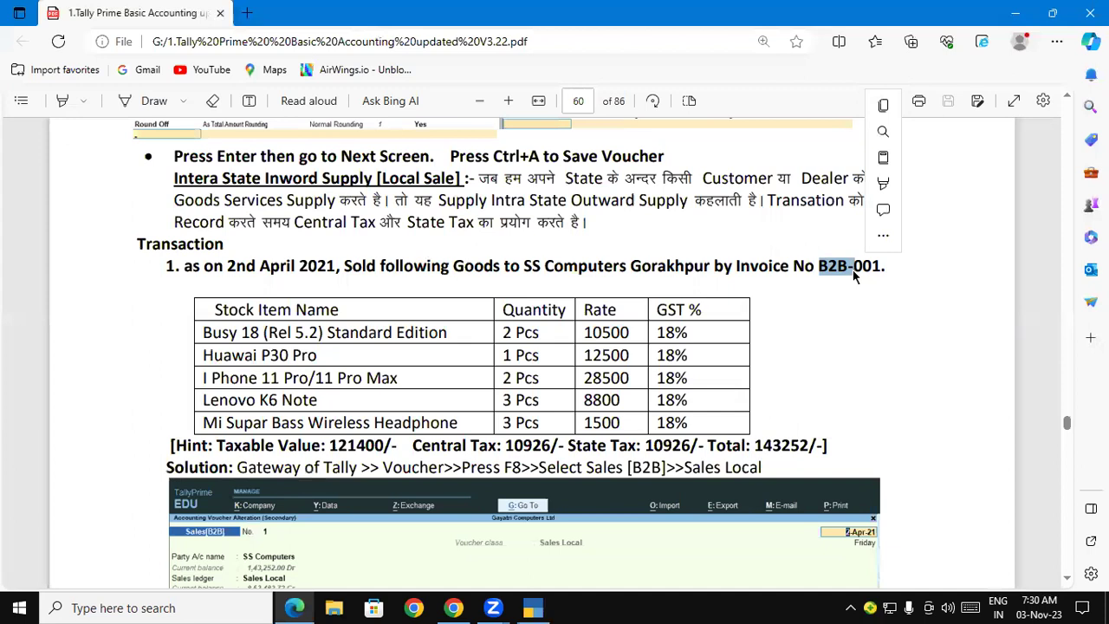
{"action": "left_click_drag", "start_coordinate": [533, 265], "coordinate": [606, 278]}
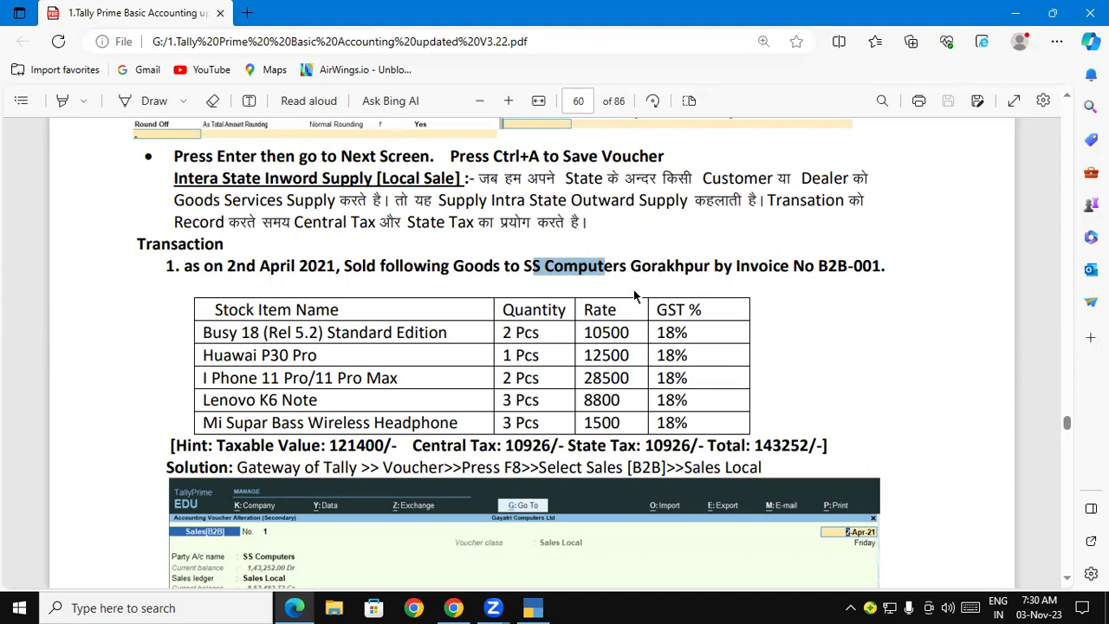
{"action": "left_click", "coordinate": [532, 607]}
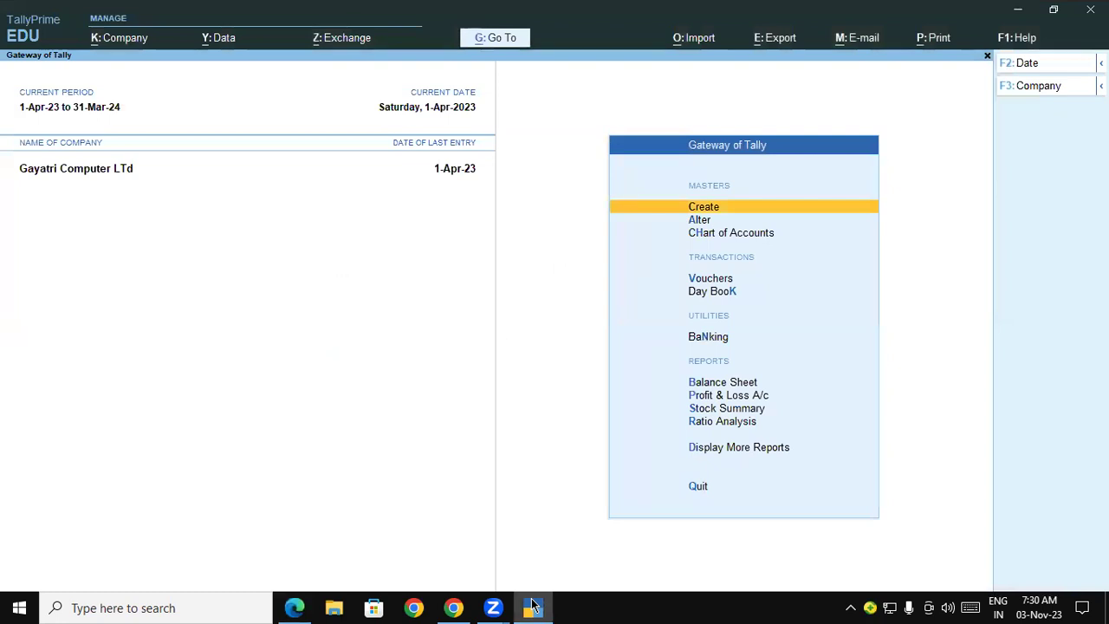
{"action": "key", "text": "v"}
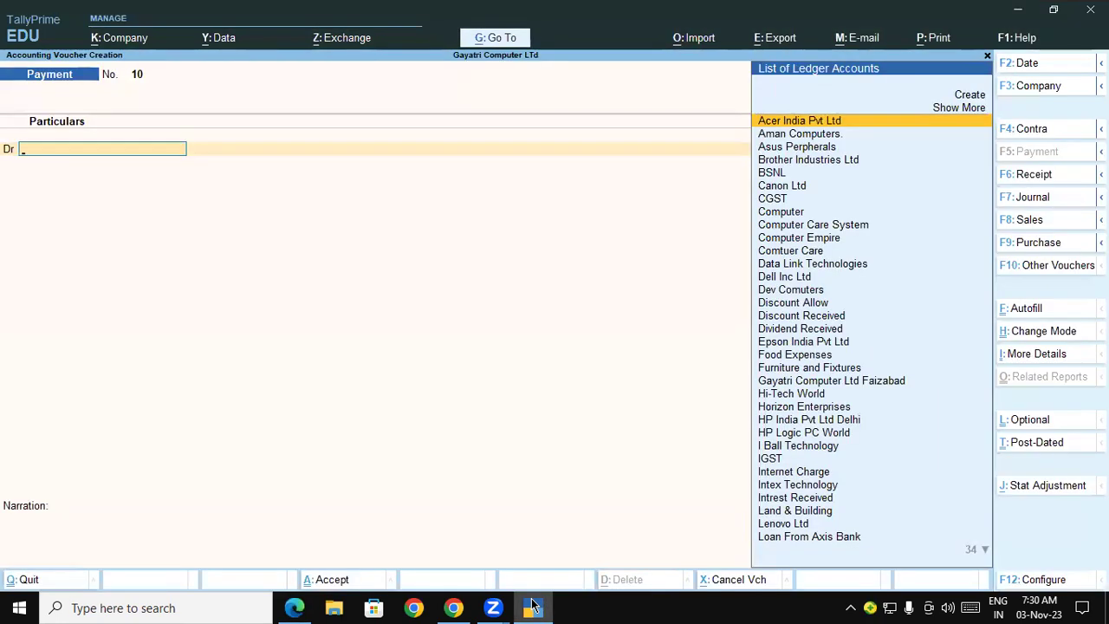
{"action": "key", "text": "F8"}
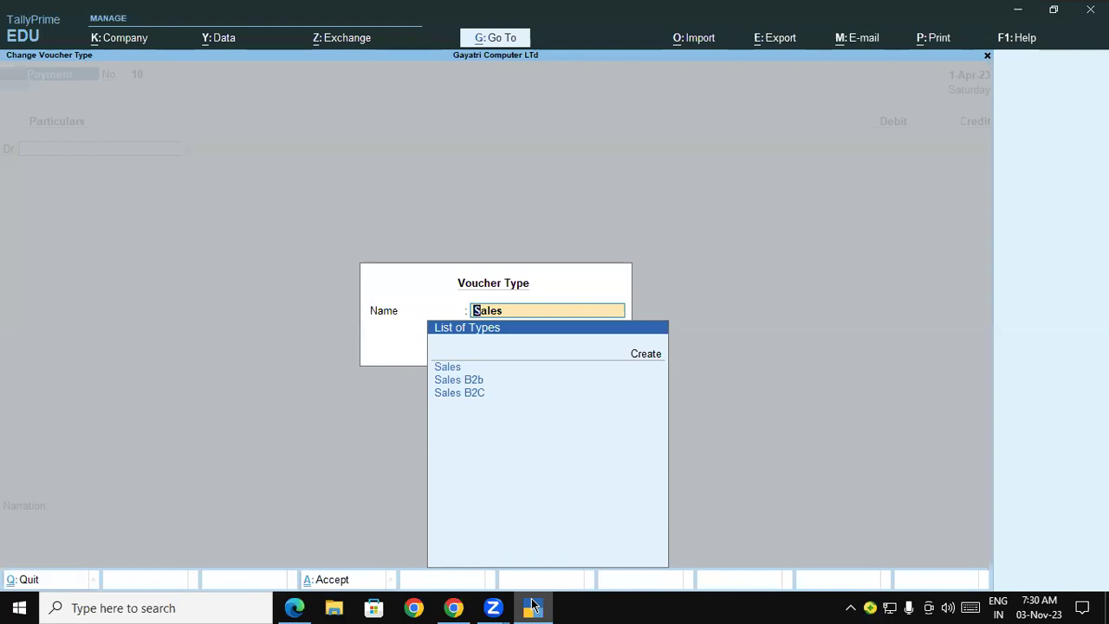
{"action": "key", "text": "Down"}
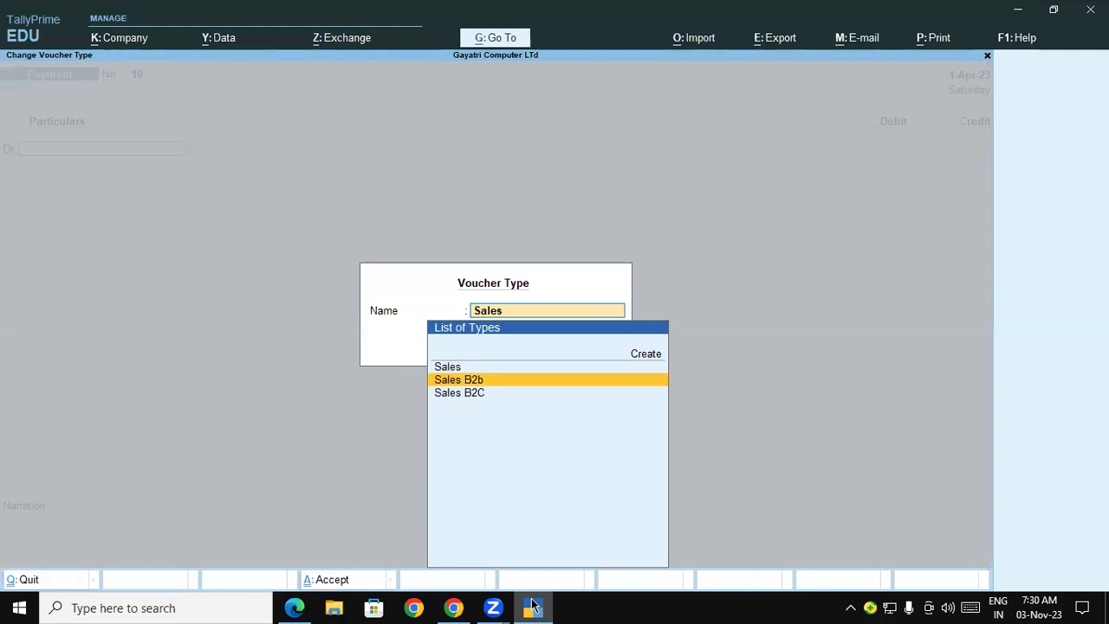
{"action": "key", "text": "Return"}
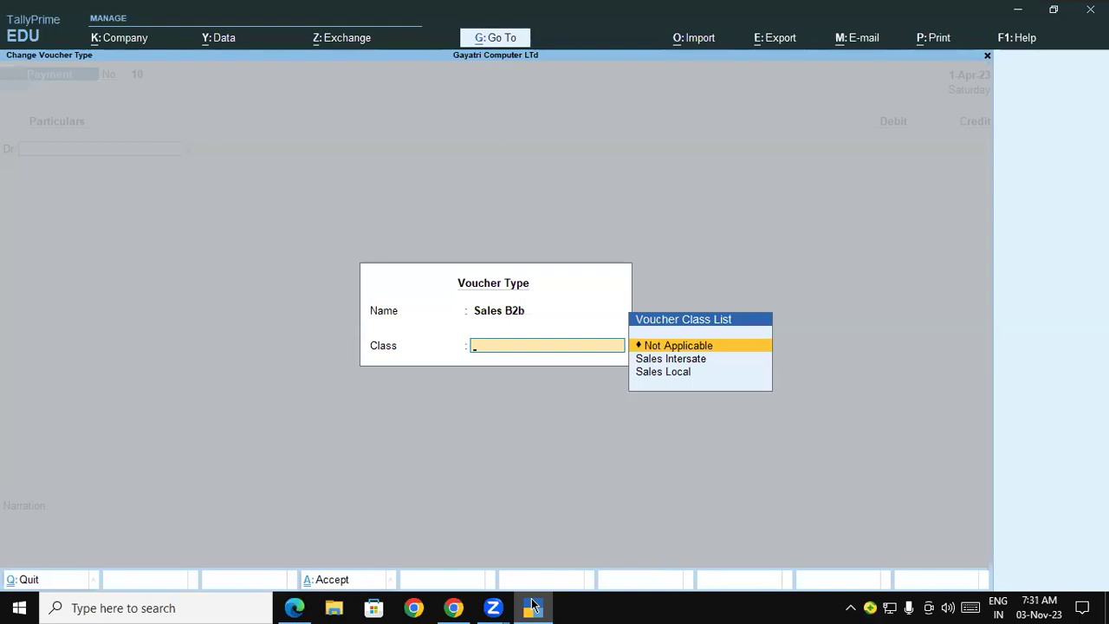
{"action": "key", "text": "Down"}
{"action": "key", "text": "Down"}
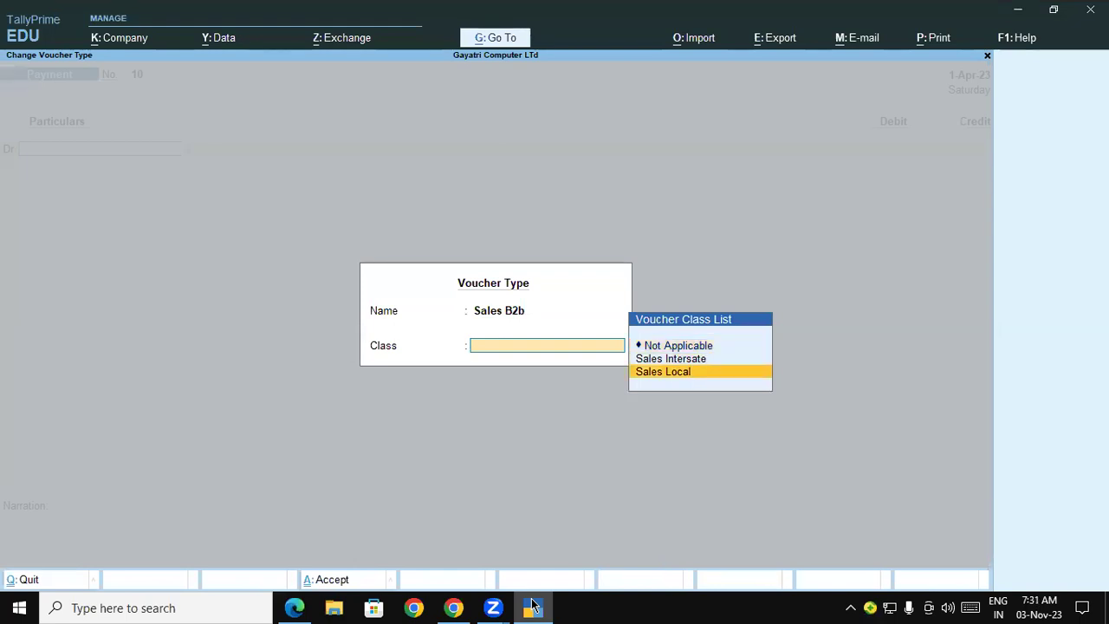
{"action": "key", "text": "Return"}
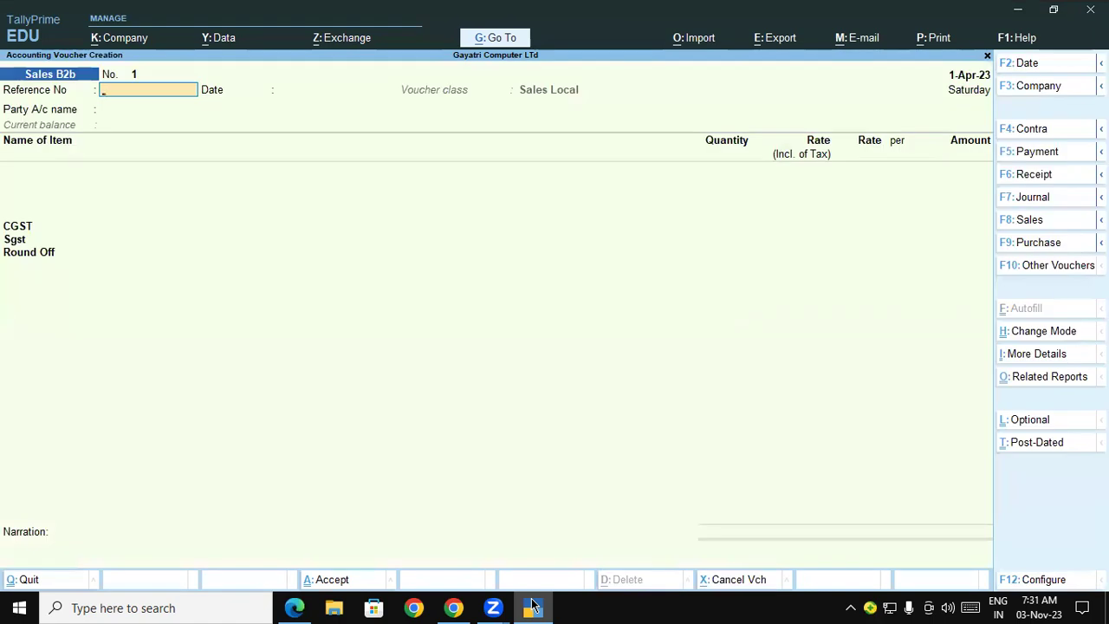
Step: Enter reference number 001 dated 1-Apr-23 and choose SS Computers as the party, leaving the dispatch details blank
{"action": "left_click", "coordinate": [532, 607]}
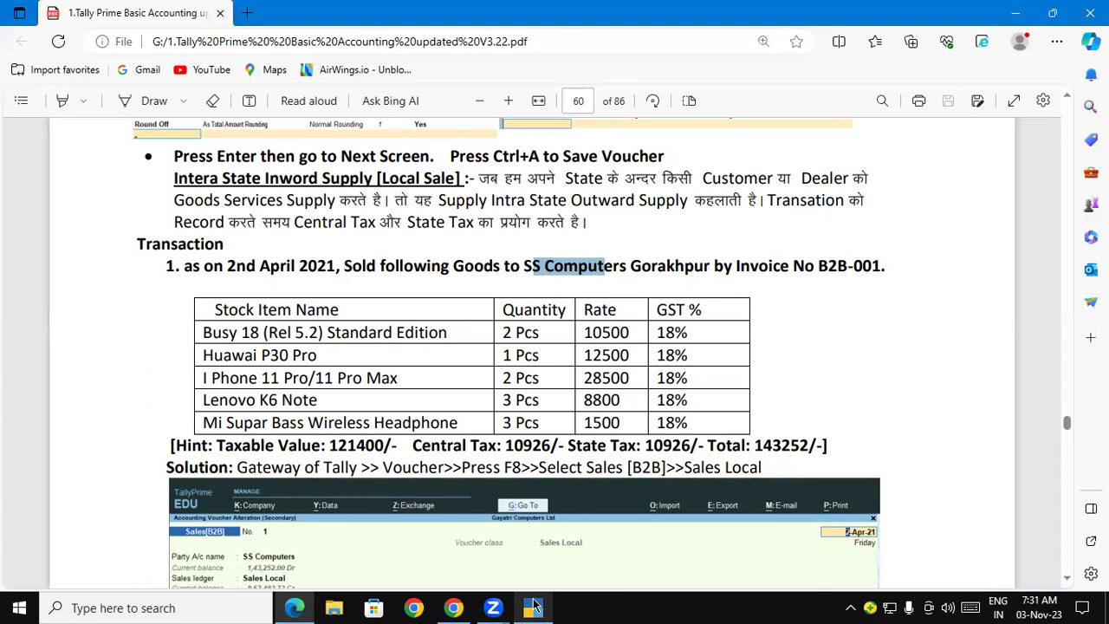
{"action": "left_click", "coordinate": [532, 608]}
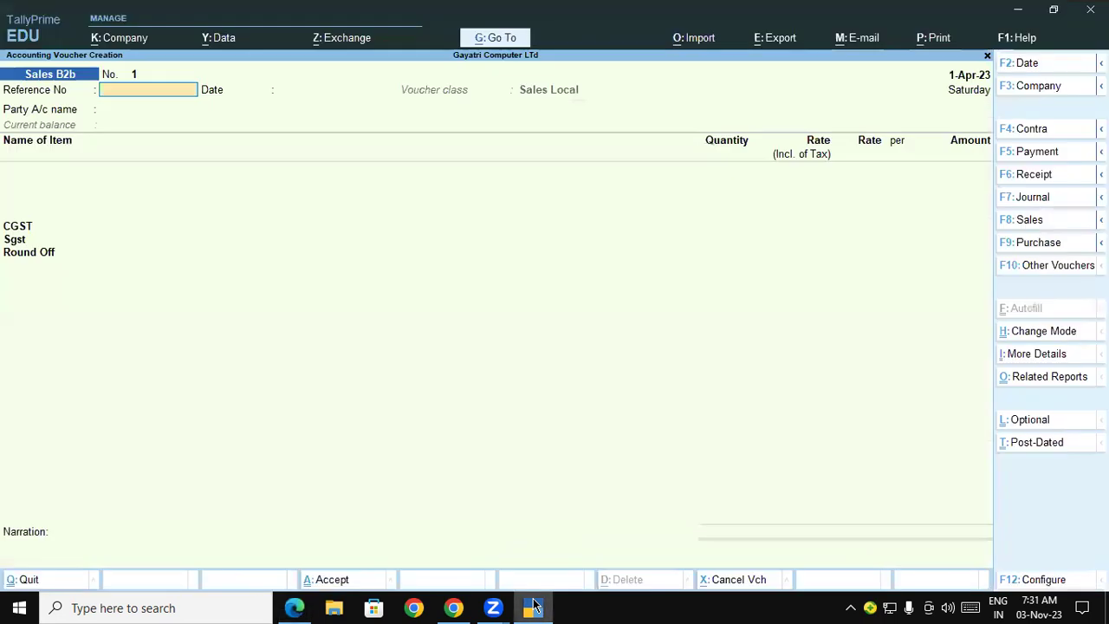
{"action": "type", "text": "00"}
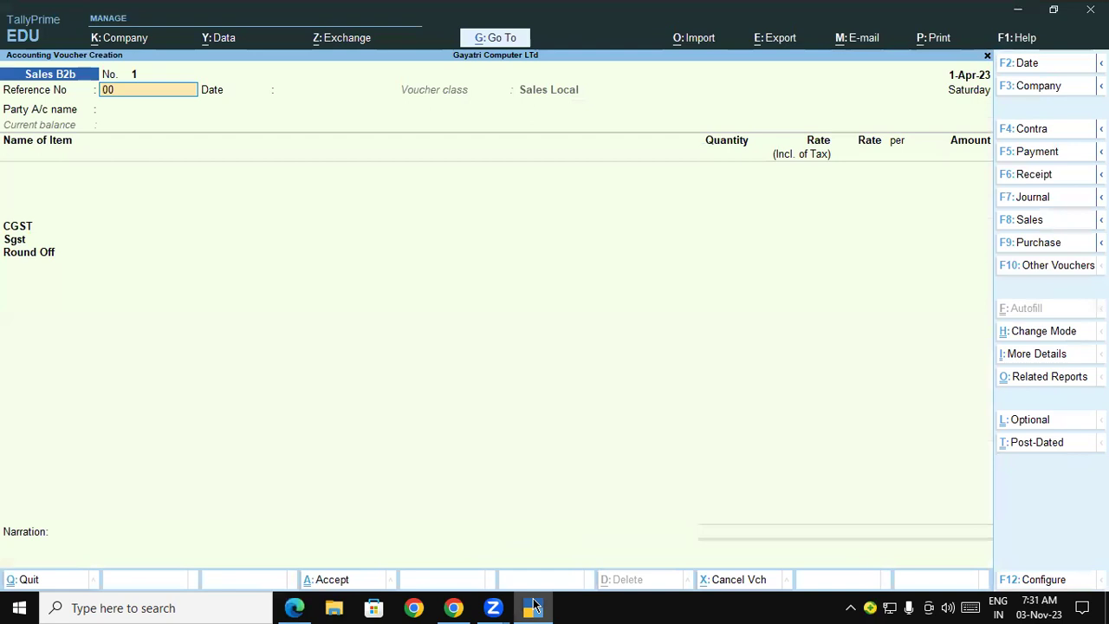
{"action": "type", "text": "1"}
{"action": "key", "text": "Return"}
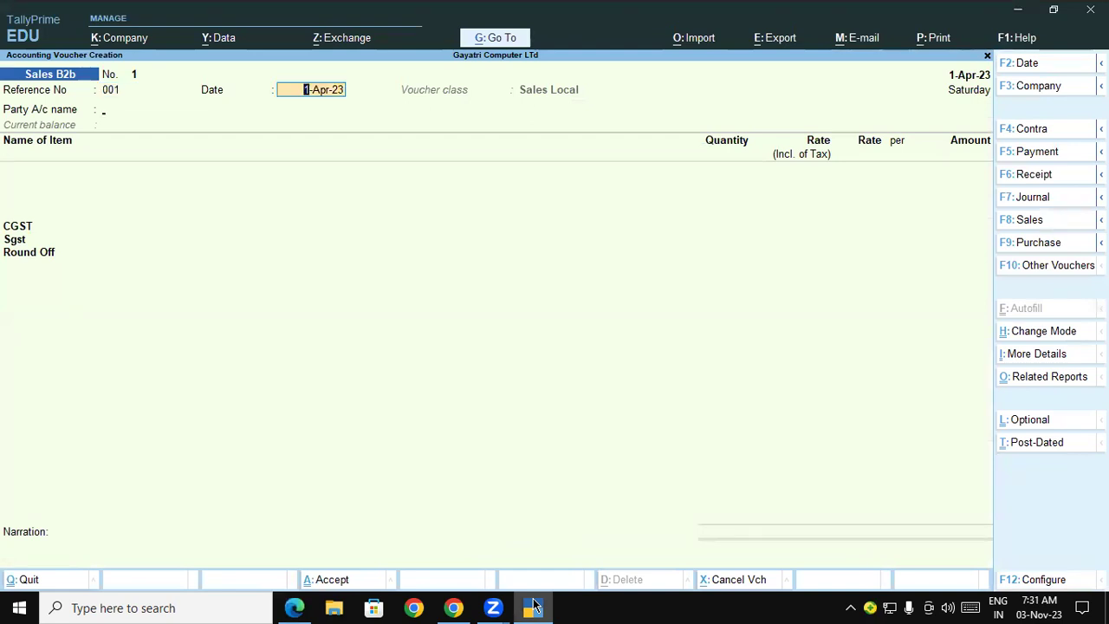
{"action": "key", "text": "Return"}
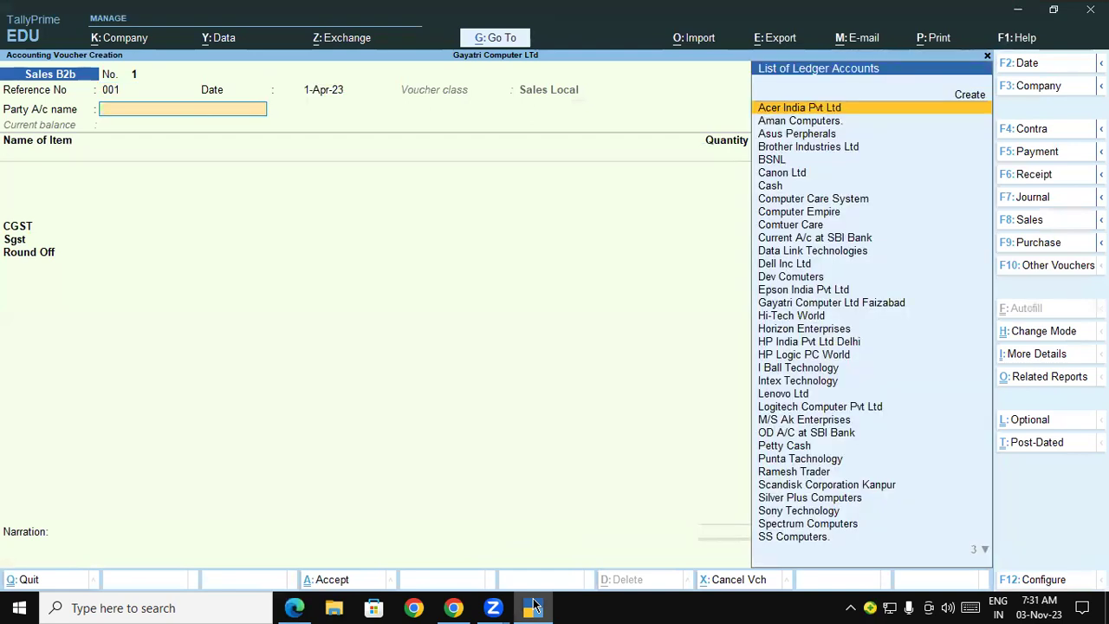
{"action": "type", "text": "Ss"}
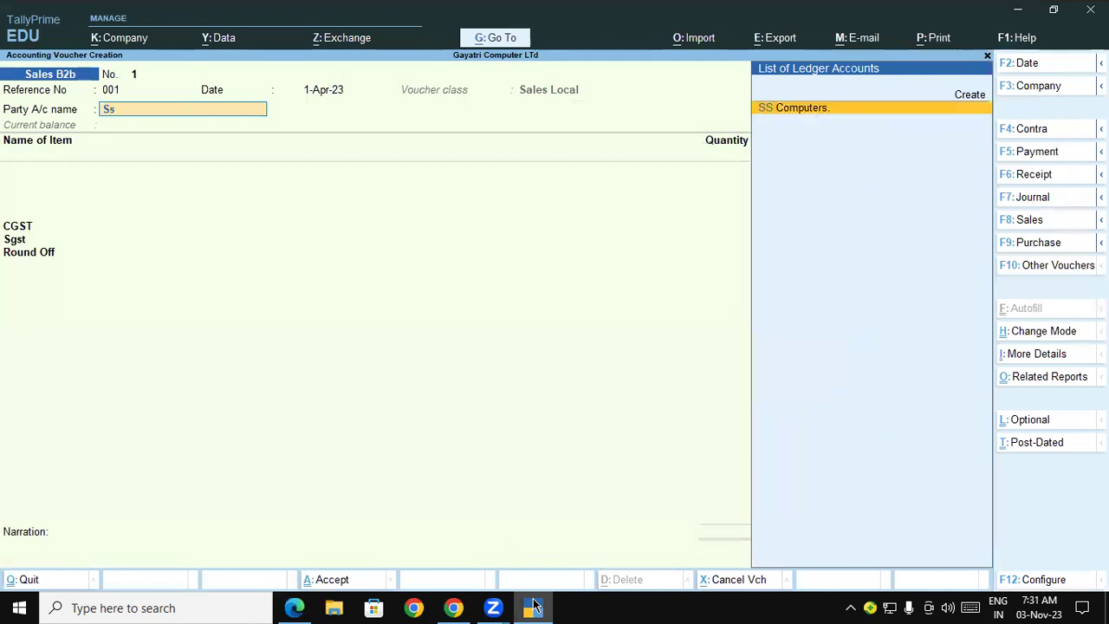
{"action": "key", "text": "Return"}
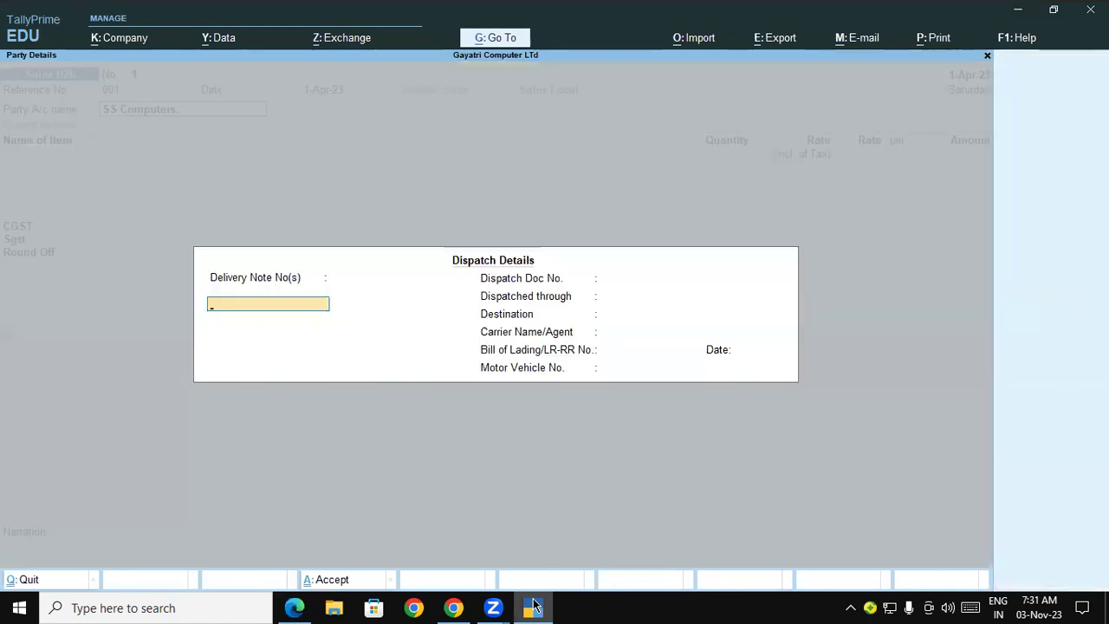
{"action": "key", "text": "ctrl+a"}
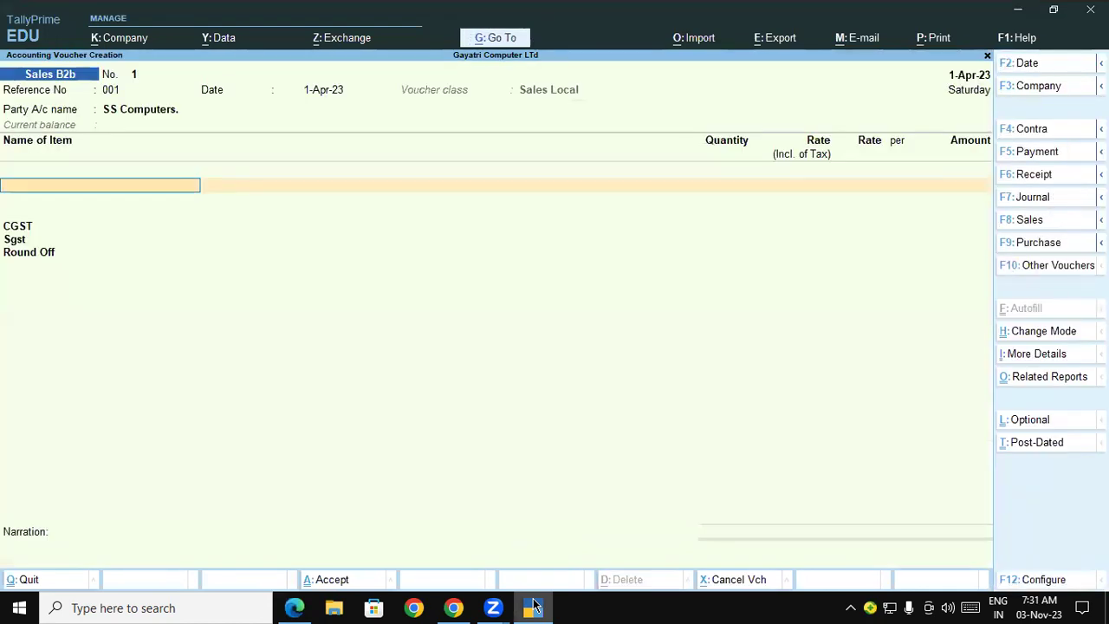
Step: Add Busy 18 (Rel 5.2) Standard Edition as the first item without a description, allocated from the Shop location
{"action": "left_click", "coordinate": [533, 607]}
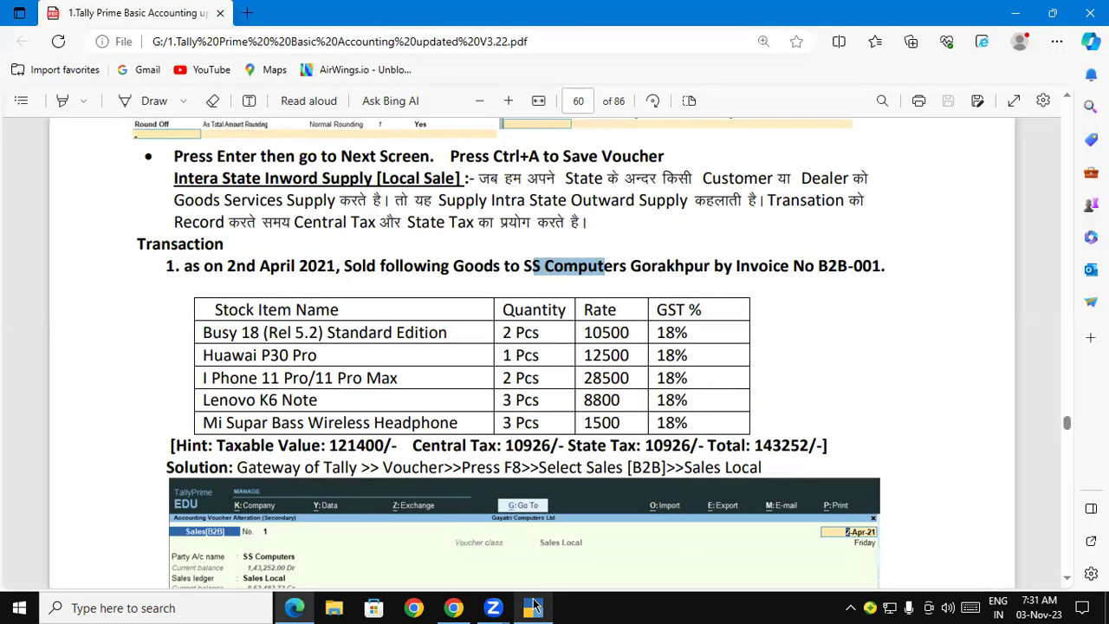
{"action": "left_click", "coordinate": [532, 607]}
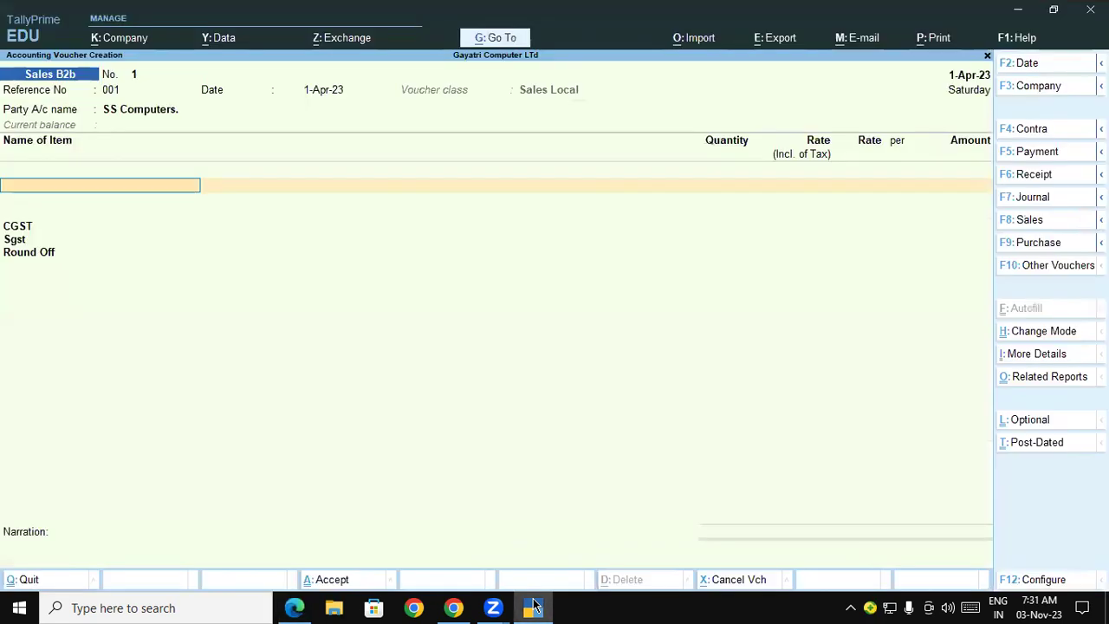
{"action": "type", "text": "Bu"}
{"action": "key", "text": "Return"}
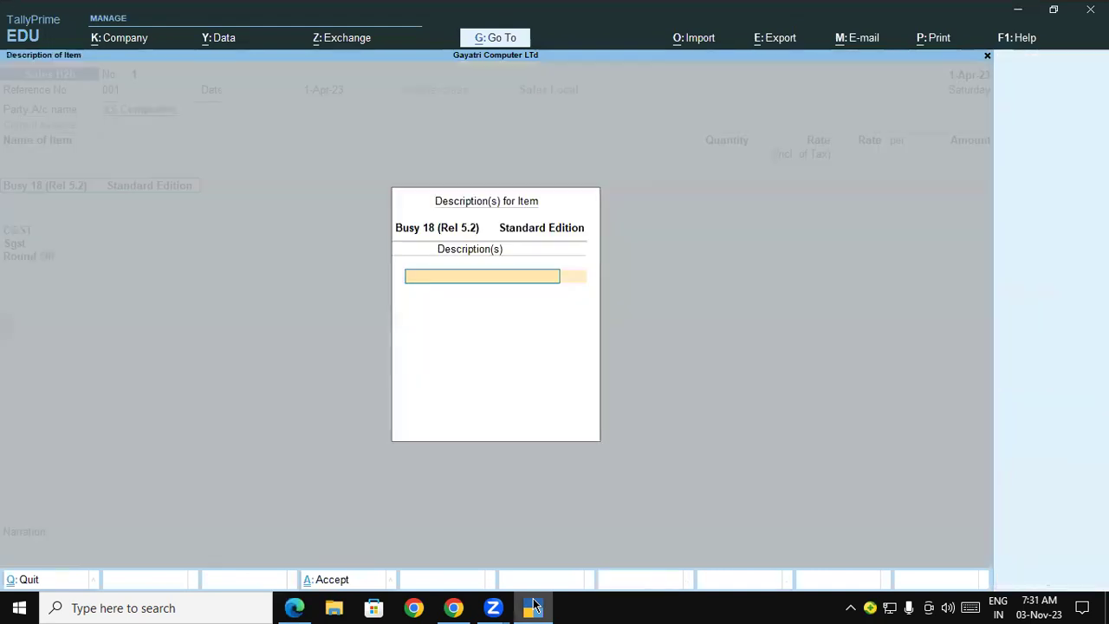
{"action": "key", "text": "Return"}
{"action": "left_click", "coordinate": [533, 606]}
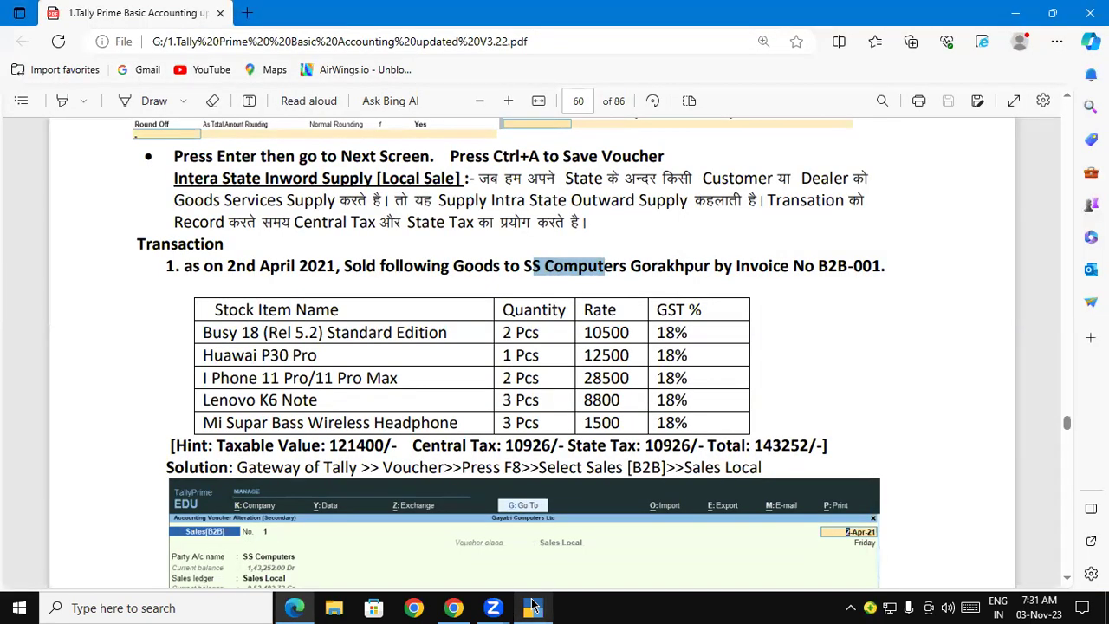
{"action": "left_click", "coordinate": [532, 606]}
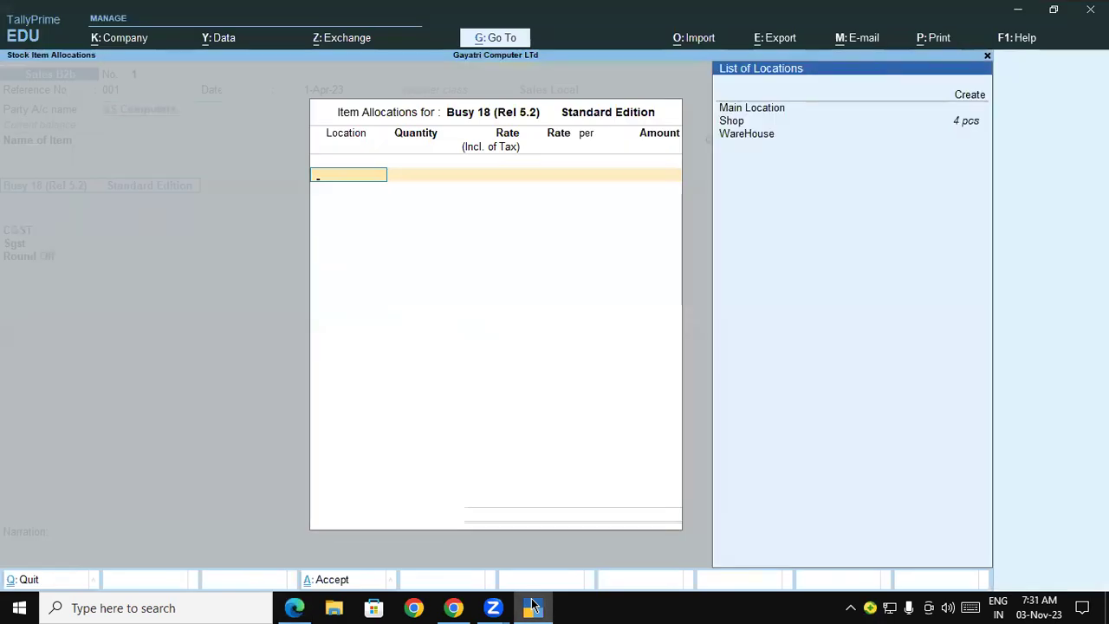
{"action": "key", "text": "Down"}
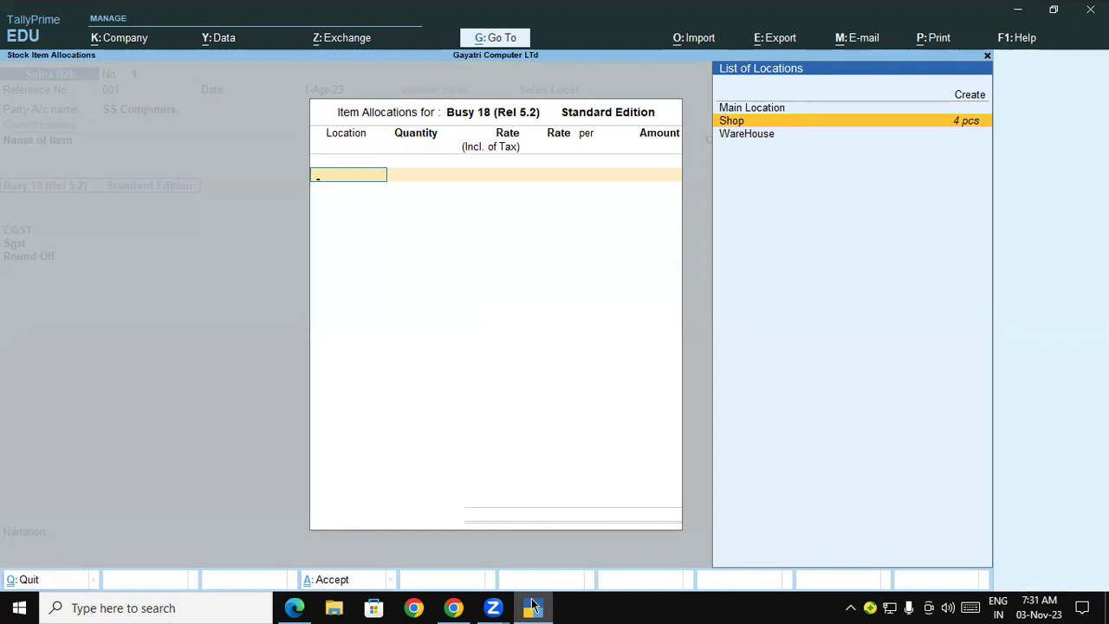
{"action": "key", "text": "Return"}
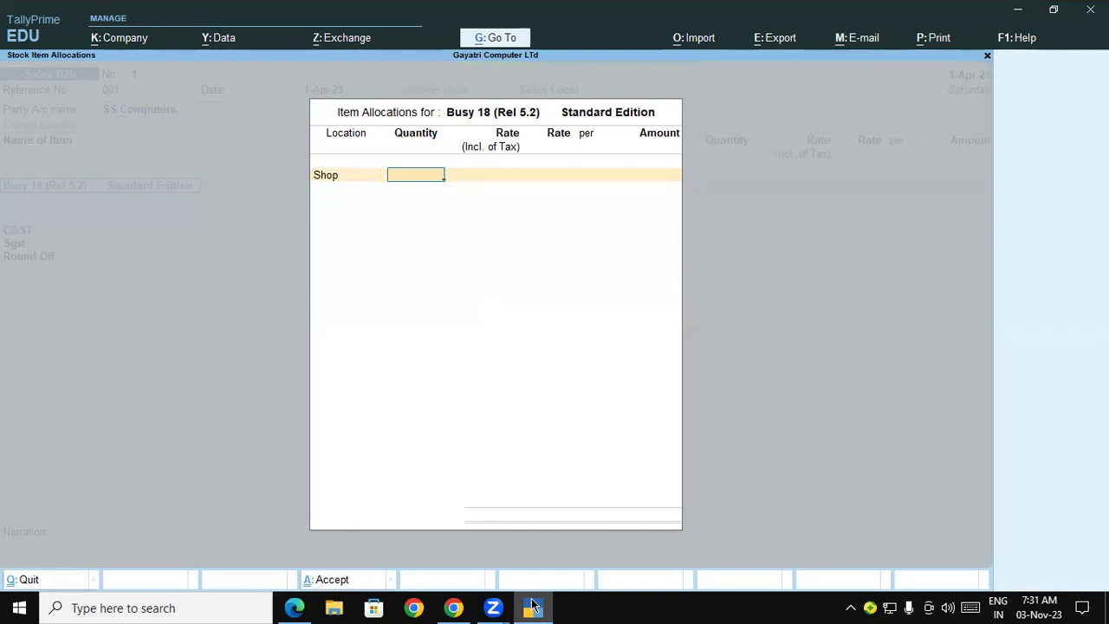
Step: Set the Busy 18 allocation to 2 pcs at a rate of 10,500 and accept the item line
{"action": "type", "text": "2"}
{"action": "key", "text": "Return"}
{"action": "key", "text": "Return"}
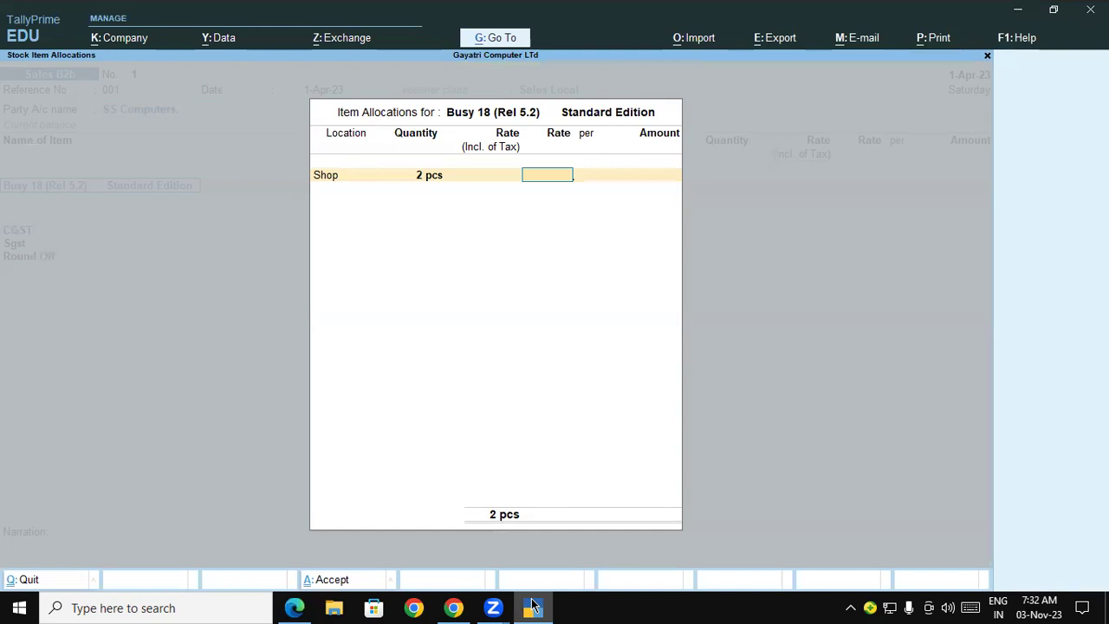
{"action": "type", "text": "10,500"}
{"action": "key", "text": "Return"}
{"action": "key", "text": "Return"}
{"action": "key", "text": "Return"}
{"action": "key", "text": "Return"}
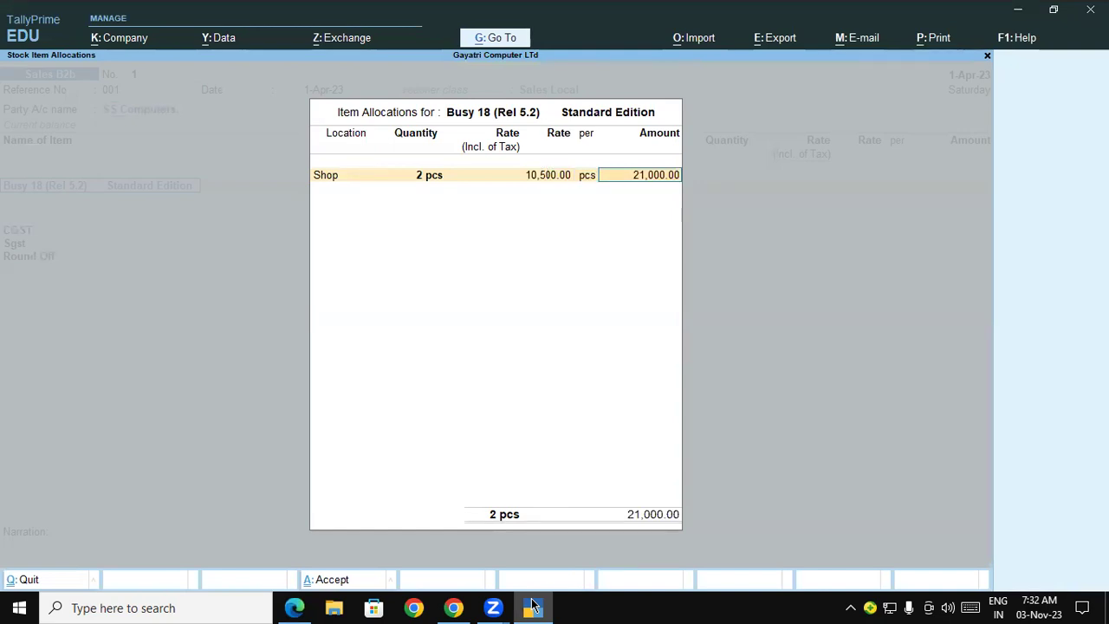
{"action": "key", "text": "Return"}
{"action": "key", "text": "Return"}
Step: Add Huawei p30 Pro as the second item without a description, allocated from the Shop location
{"action": "left_click", "coordinate": [530, 606]}
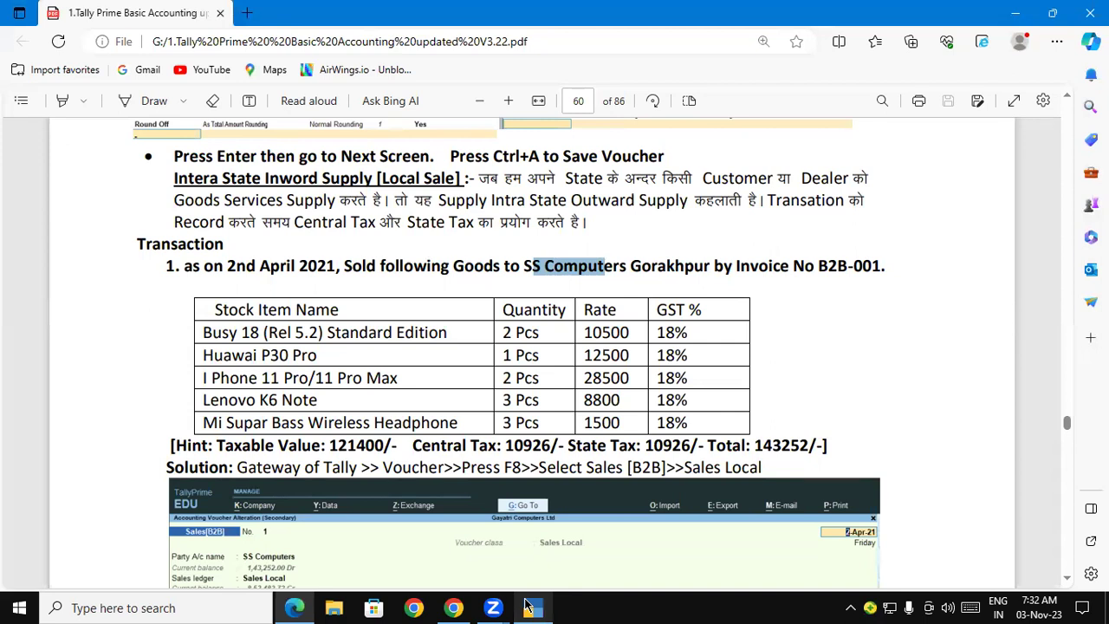
{"action": "left_click", "coordinate": [531, 607]}
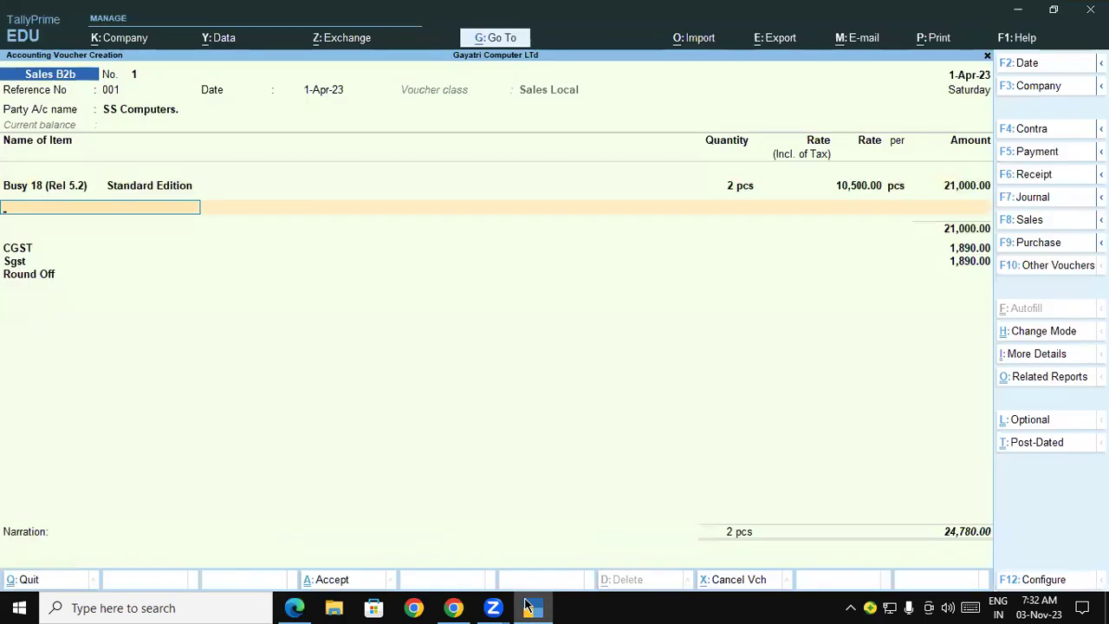
{"action": "type", "text": "Hu"}
{"action": "key", "text": "Return"}
{"action": "key", "text": "Return"}
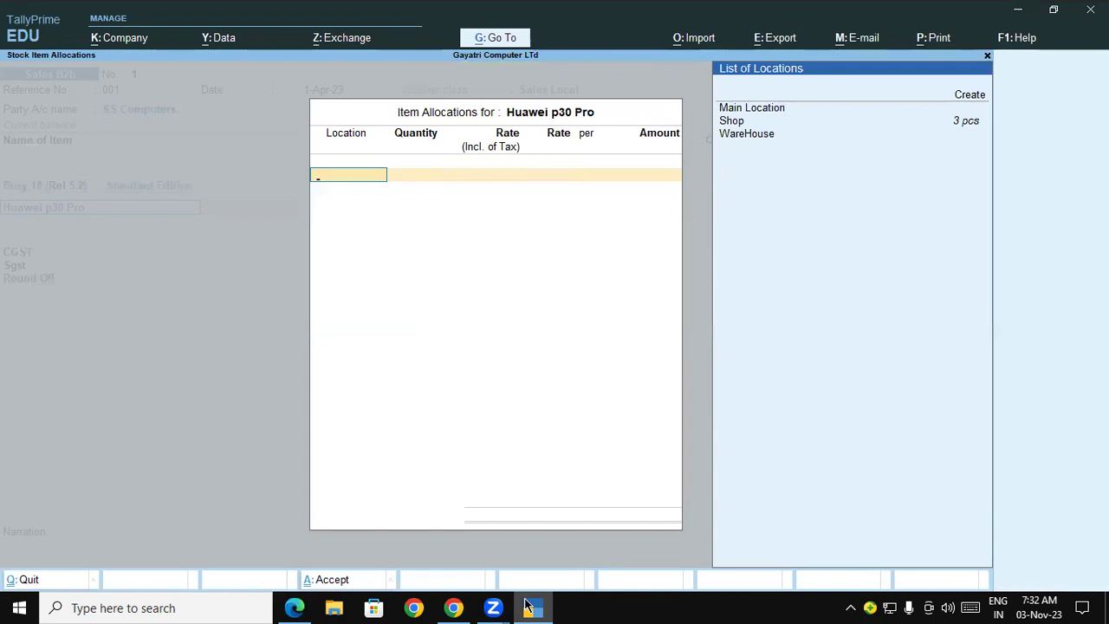
{"action": "key", "text": "Down"}
{"action": "key", "text": "Down"}
{"action": "key", "text": "Down"}
{"action": "key", "text": "Return"}
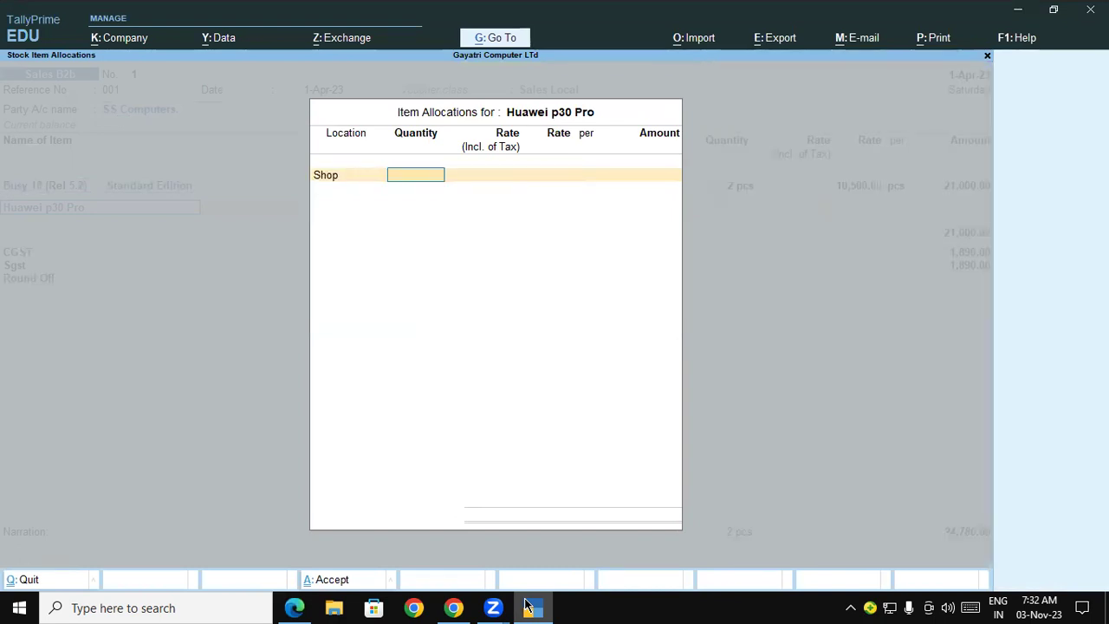
Step: Set the Huawei p30 Pro allocation to 1 pcs at a rate of 12,500 and accept the item line
{"action": "type", "text": "1"}
{"action": "key", "text": "Return"}
{"action": "type", "text": "12,"}
{"action": "type", "text": "500"}
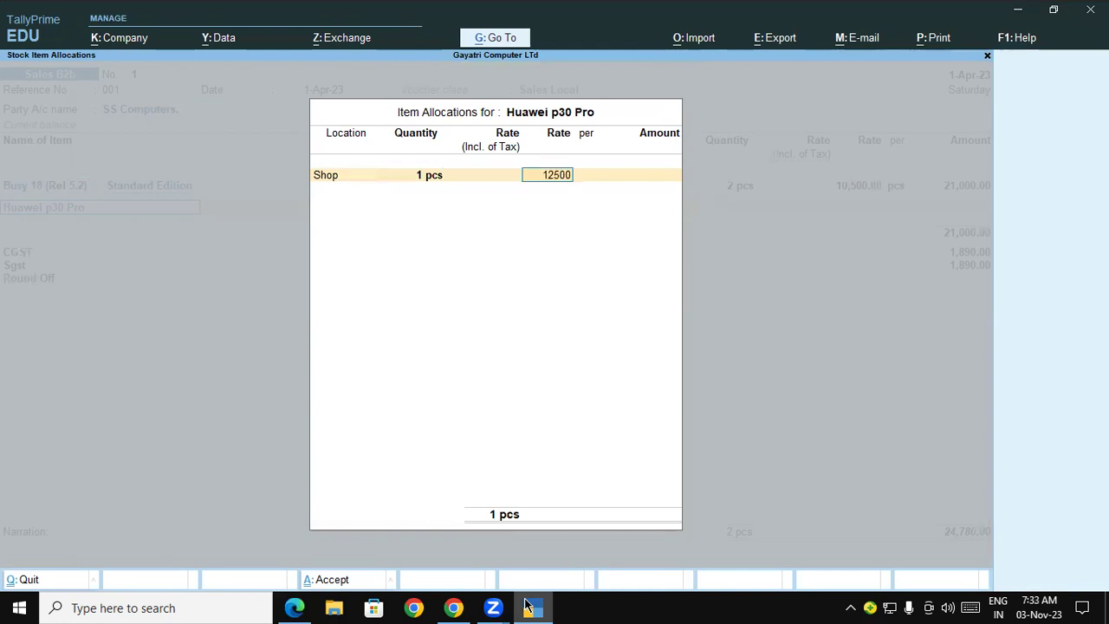
{"action": "key", "text": "Return"}
{"action": "key", "text": "Return"}
{"action": "key", "text": "Return"}
{"action": "key", "text": "Return"}
{"action": "key", "text": "Return"}
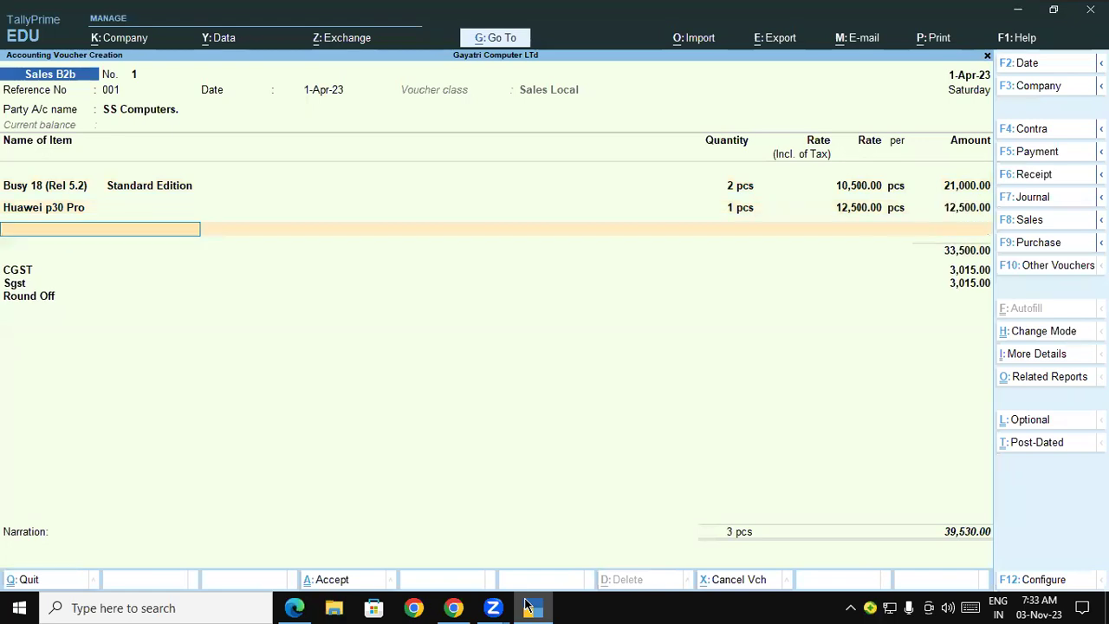
Step: Add Iphone 11 pro/11 pro Max as the third item without a description, allocated from the WareHouse location
{"action": "left_click", "coordinate": [530, 607]}
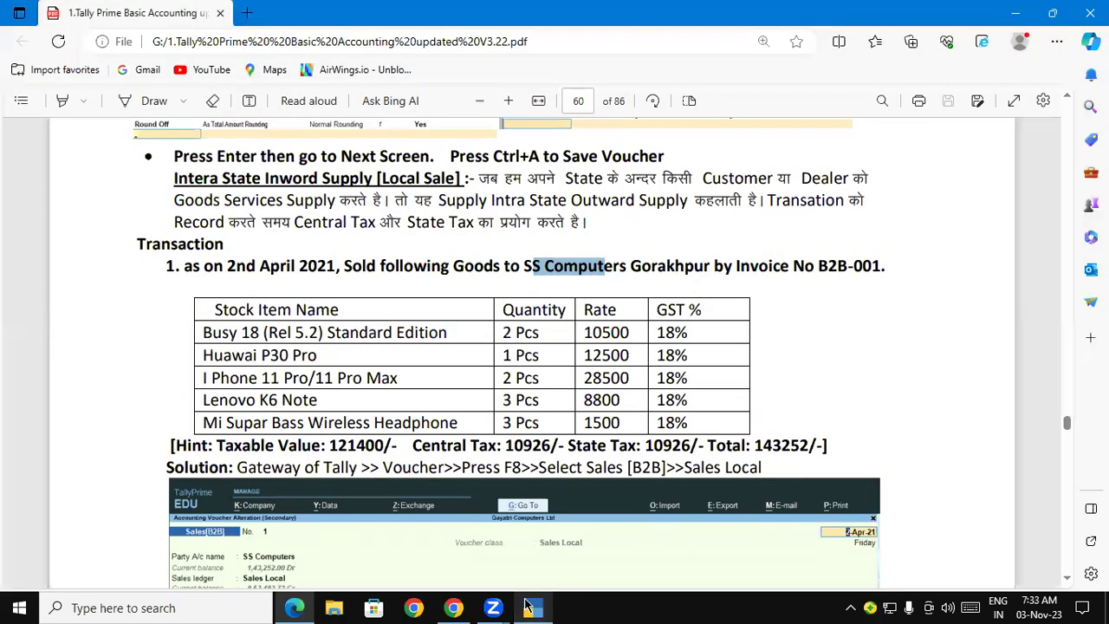
{"action": "left_click", "coordinate": [528, 607]}
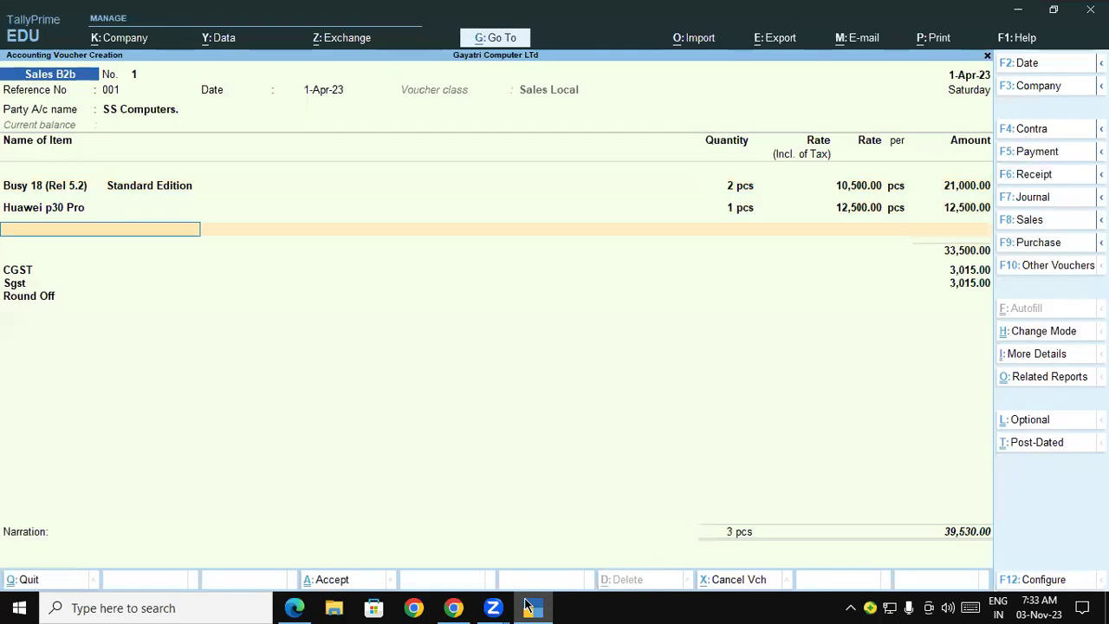
{"action": "type", "text": "I"}
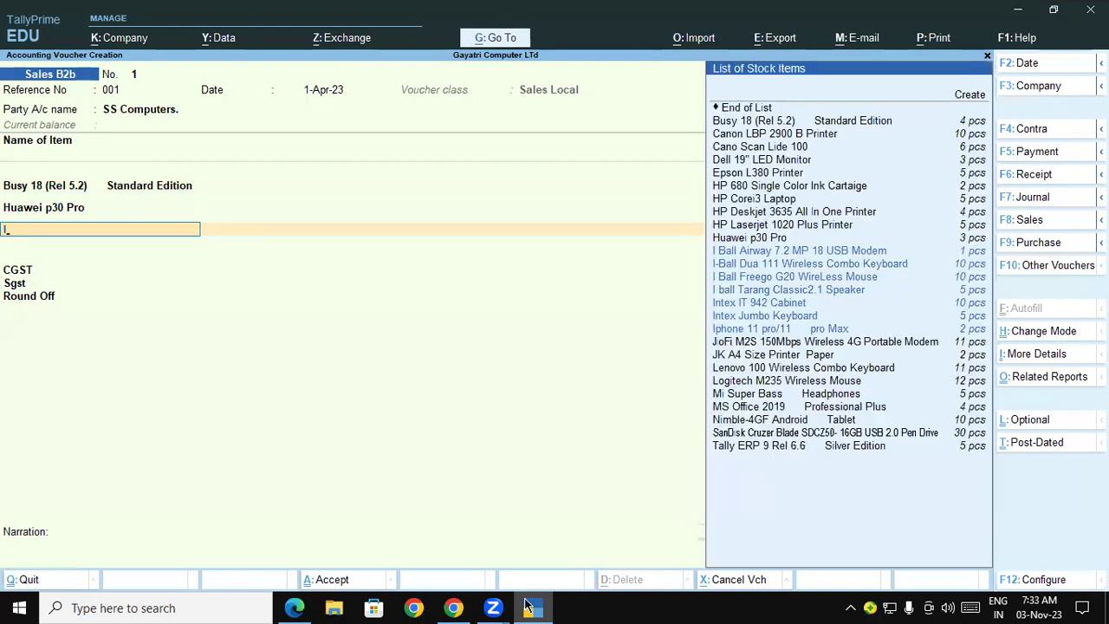
{"action": "type", "text": "p"}
{"action": "key", "text": "Return"}
{"action": "key", "text": "Return"}
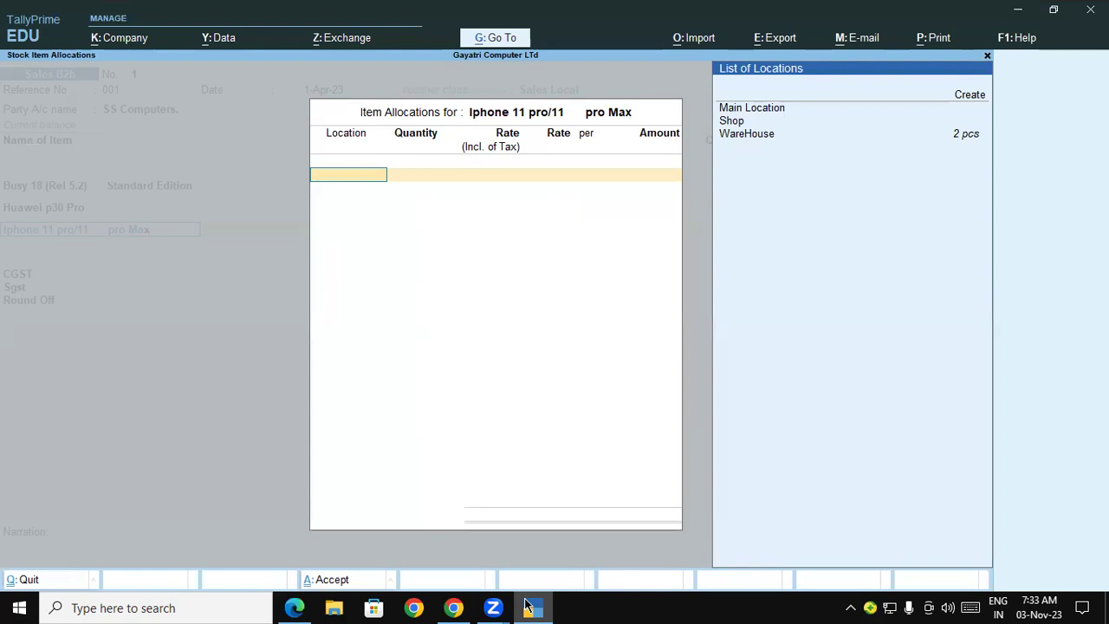
{"action": "key", "text": "Down"}
{"action": "key", "text": "Down"}
{"action": "key", "text": "Down"}
{"action": "key", "text": "Return"}
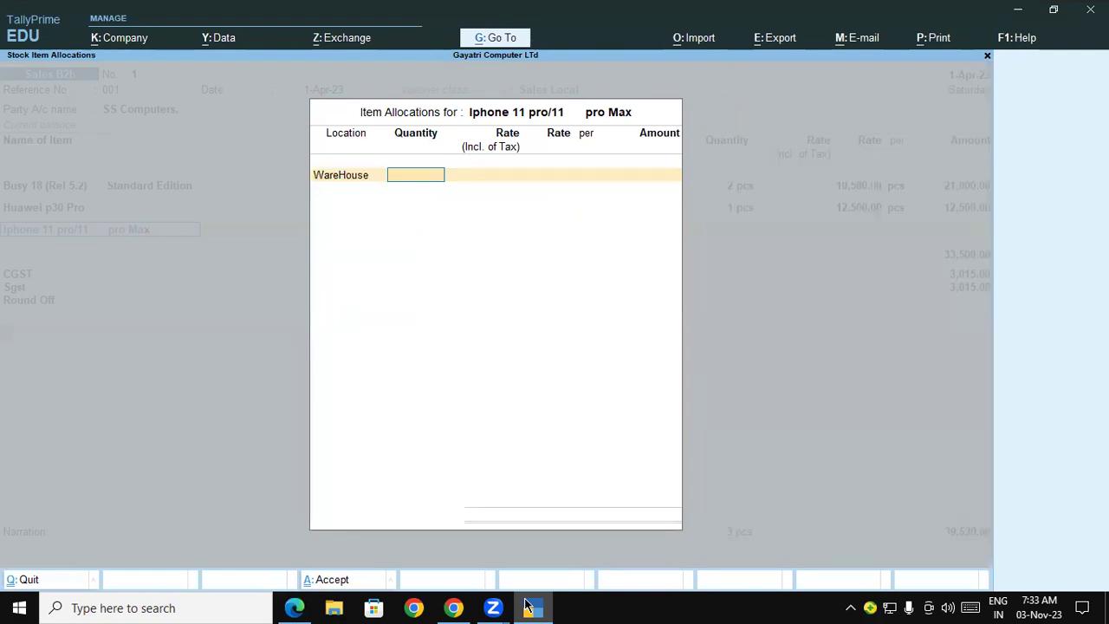
Step: Set the Iphone 11 pro/11 pro Max allocation to 2 pcs at a rate of 28,500 and accept the item line
{"action": "type", "text": "2"}
{"action": "key", "text": "Return"}
{"action": "type", "text": "28500"}
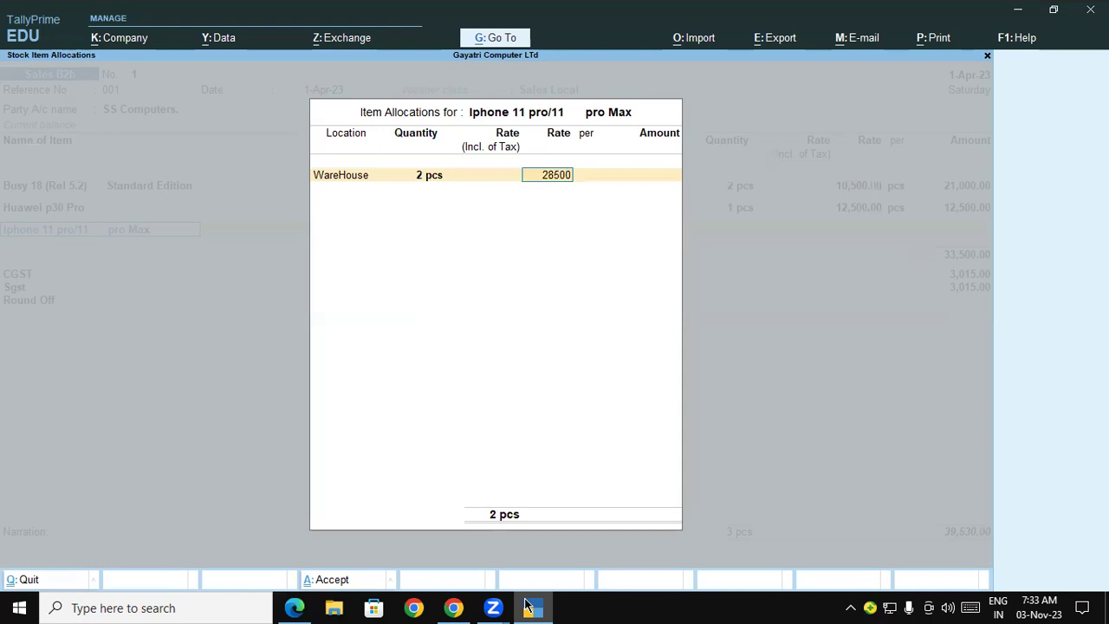
{"action": "key", "text": "Return"}
{"action": "key", "text": "Return"}
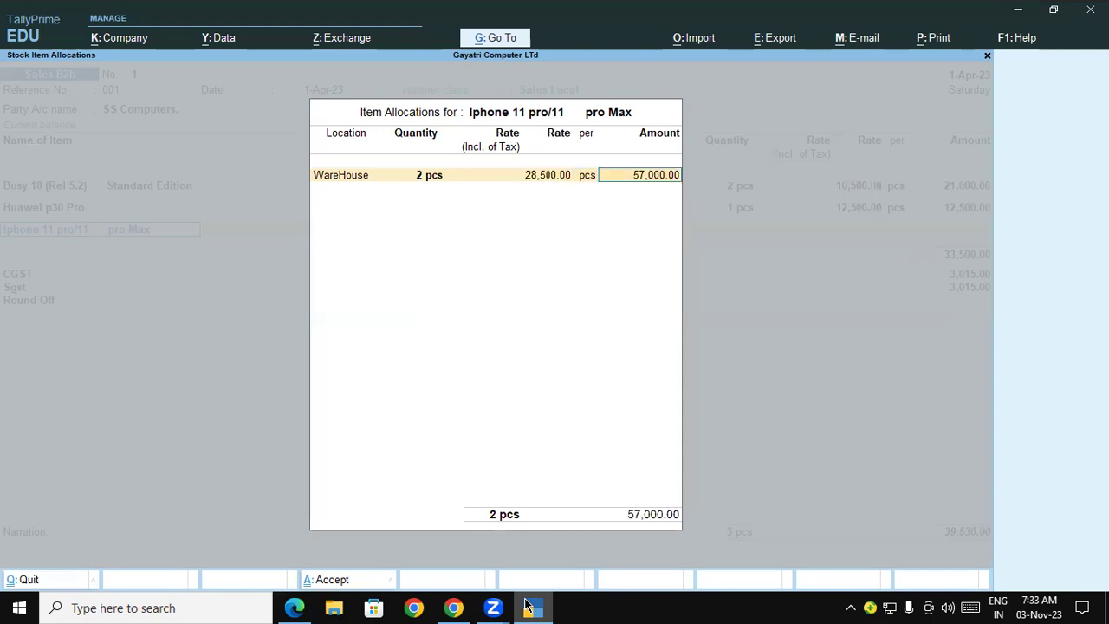
{"action": "key", "text": "Return"}
{"action": "key", "text": "Return"}
{"action": "key", "text": "Return"}
{"action": "key", "text": "Return"}
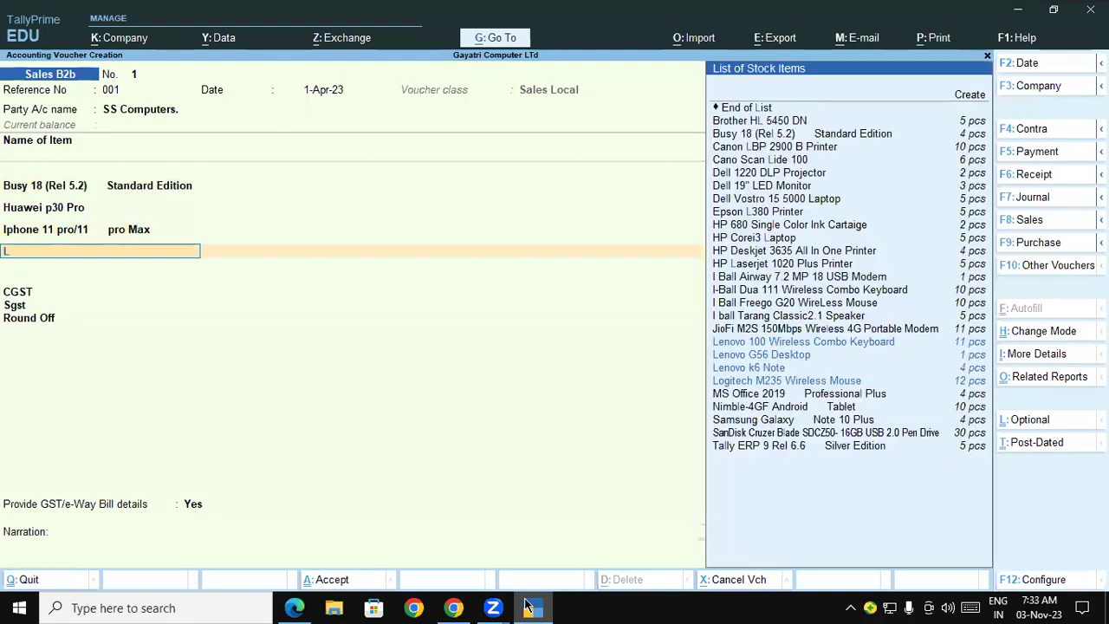
Step: Add Lenovo k6 Note as the fourth item without a description, allocated from the Shop location
{"action": "type", "text": "Le"}
{"action": "key", "text": "Down"}
{"action": "key", "text": "Down"}
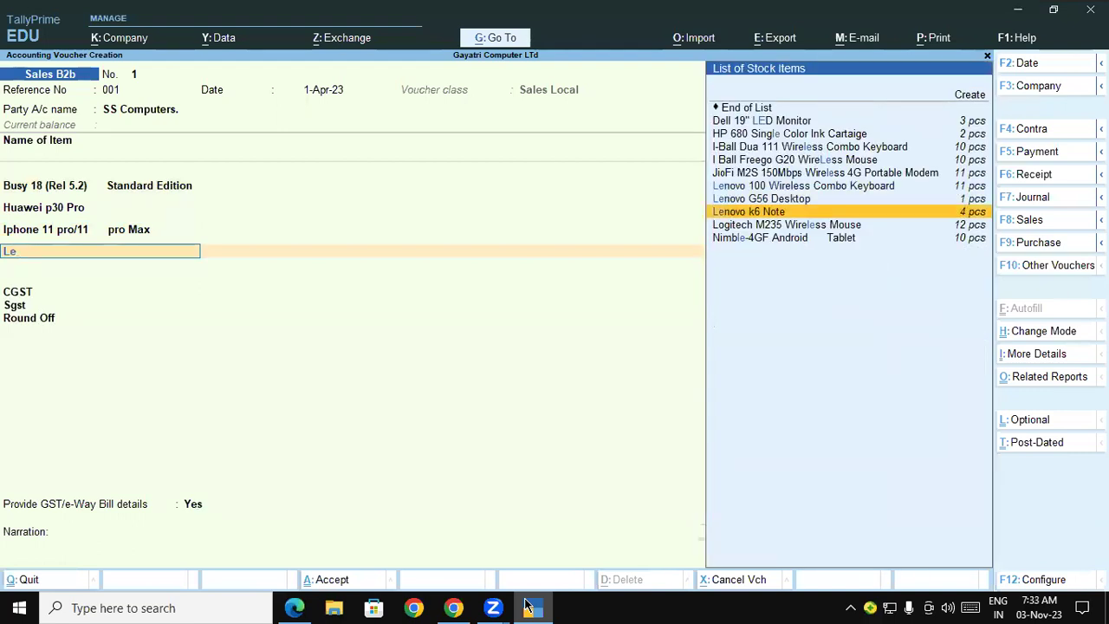
{"action": "key", "text": "Return"}
{"action": "key", "text": "Return"}
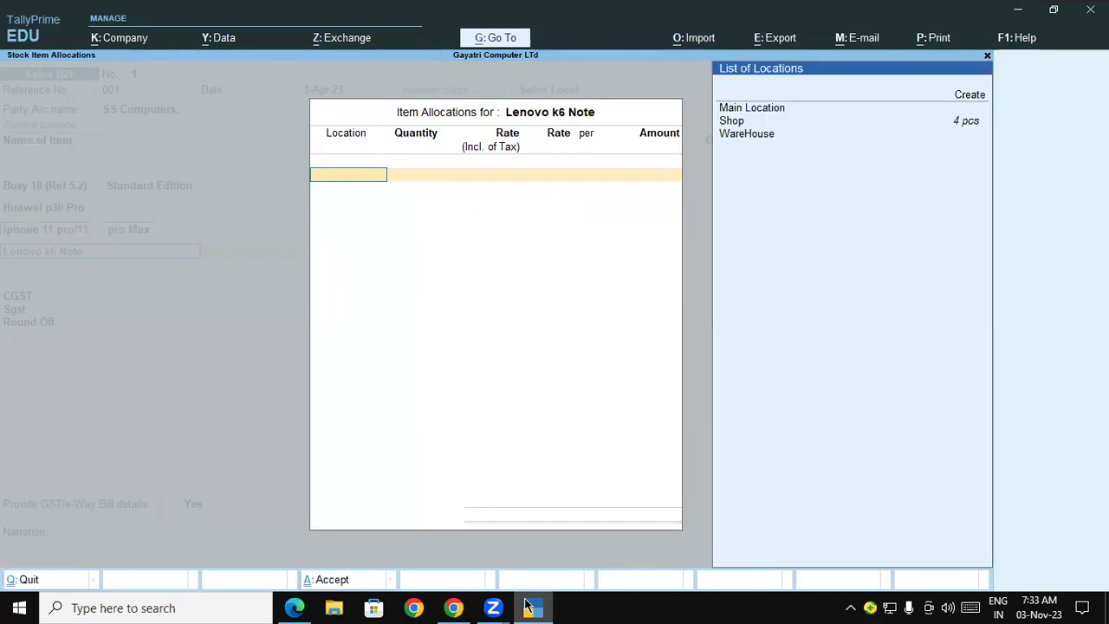
{"action": "key", "text": "Down"}
{"action": "key", "text": "Down"}
{"action": "key", "text": "Return"}
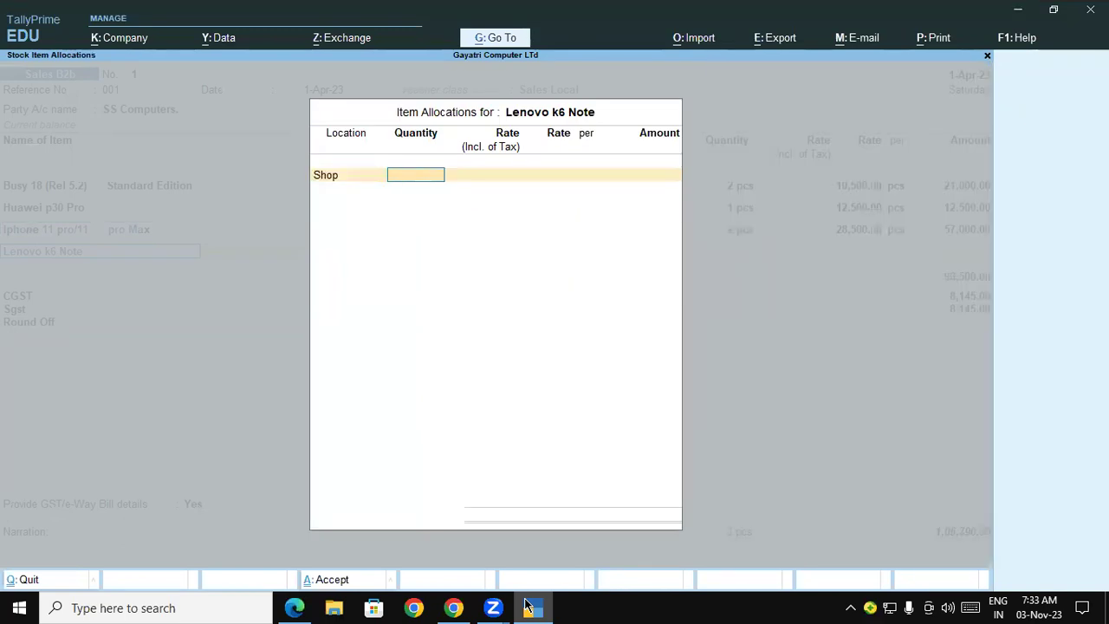
Step: Set the Lenovo k6 Note allocation to 3 pcs at a rate of 8,800 and accept the item line
{"action": "type", "text": "3"}
{"action": "key", "text": "Return"}
{"action": "key", "text": "Return"}
{"action": "type", "text": "85"}
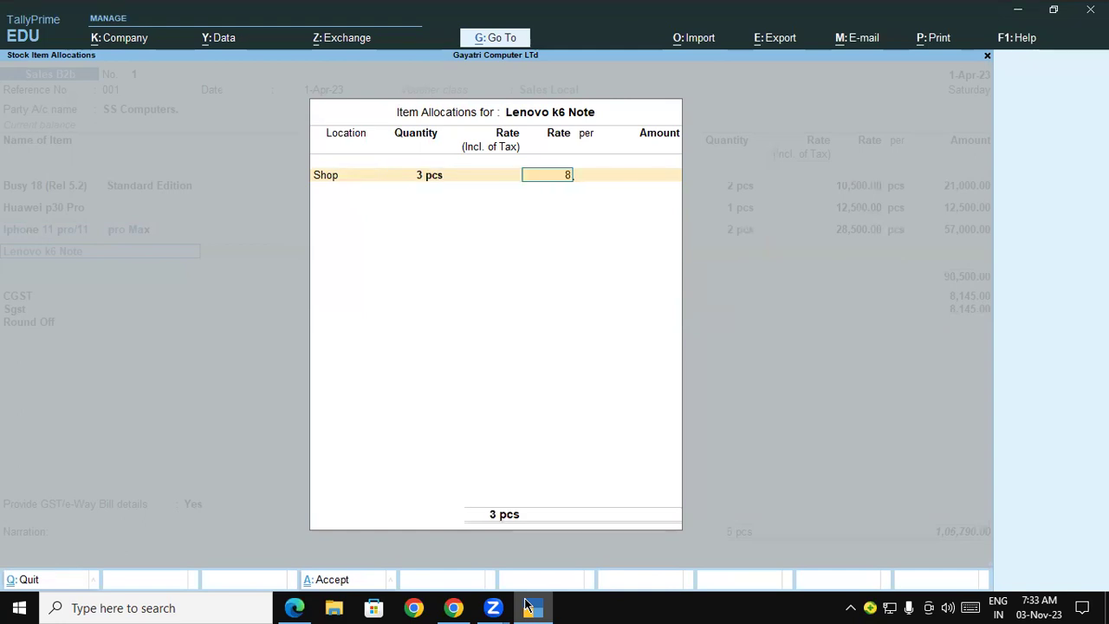
{"action": "key", "text": "BackSpace"}
{"action": "type", "text": "800"}
{"action": "key", "text": "Return"}
{"action": "key", "text": "Return"}
{"action": "key", "text": "Return"}
{"action": "key", "text": "Return"}
{"action": "key", "text": "Return"}
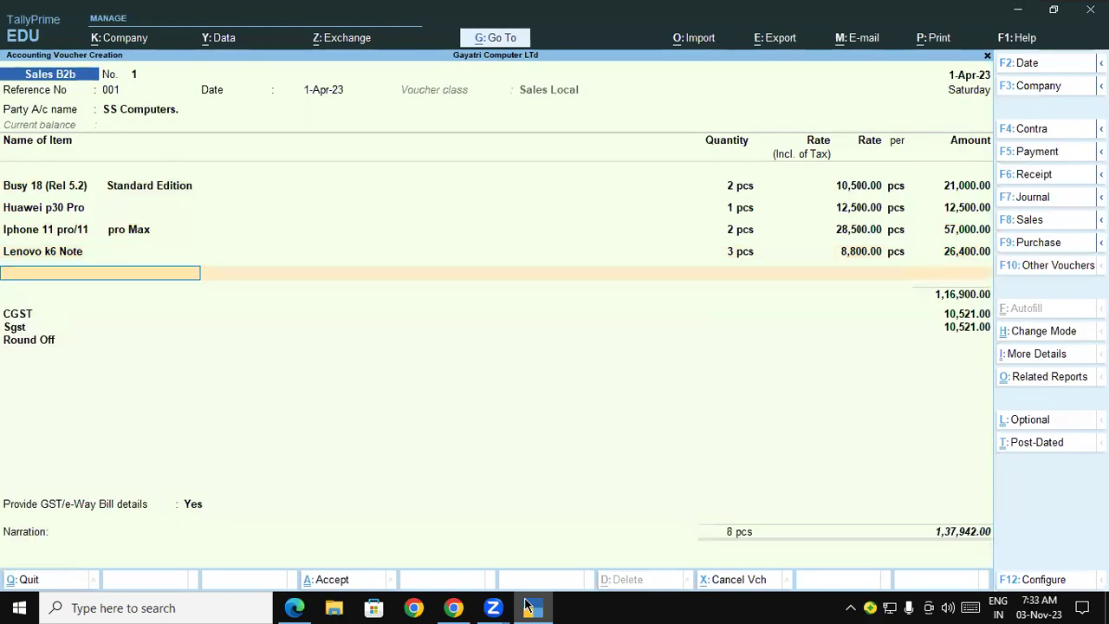
Step: Add Mi Super Bass Headphones as the fifth item without a description and choose its stock location
{"action": "type", "text": "mi s"}
{"action": "key", "text": "Return"}
{"action": "key", "text": "Return"}
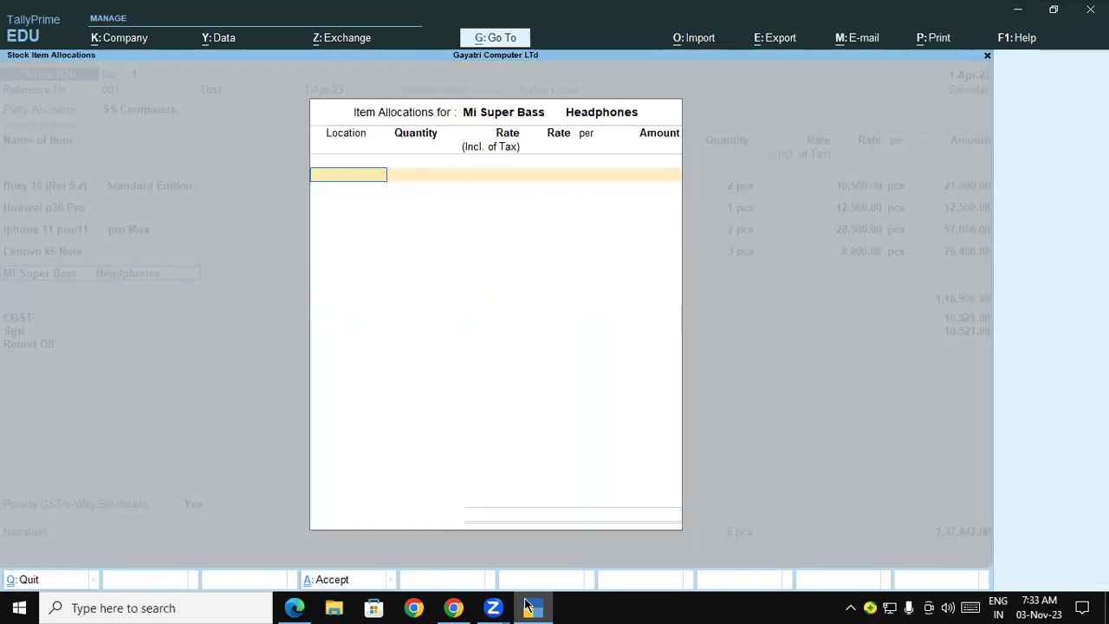
{"action": "key", "text": "Down"}
{"action": "key", "text": "Down"}
{"action": "key", "text": "Down"}
{"action": "key", "text": "Return"}
Step: Set the Mi Super Bass Headphones allocation to 3 pcs at a rate of 1,500 and accept the allocation
{"action": "type", "text": "3"}
{"action": "key", "text": "Return"}
{"action": "key", "text": "Return"}
{"action": "type", "text": "1,500"}
{"action": "key", "text": "Return"}
{"action": "key", "text": "Return"}
{"action": "key", "text": "Return"}
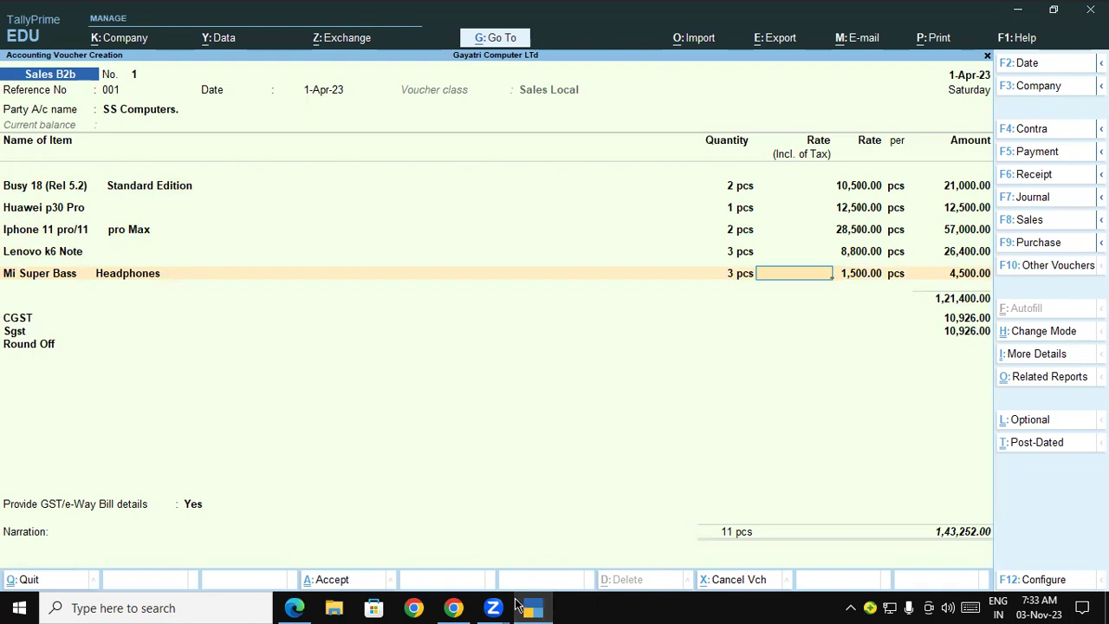
Step: Check the expected totals and the tax analysis instructions in the PDF workbook in Edge, and return to TallyPrime
{"action": "left_click", "coordinate": [294, 607]}
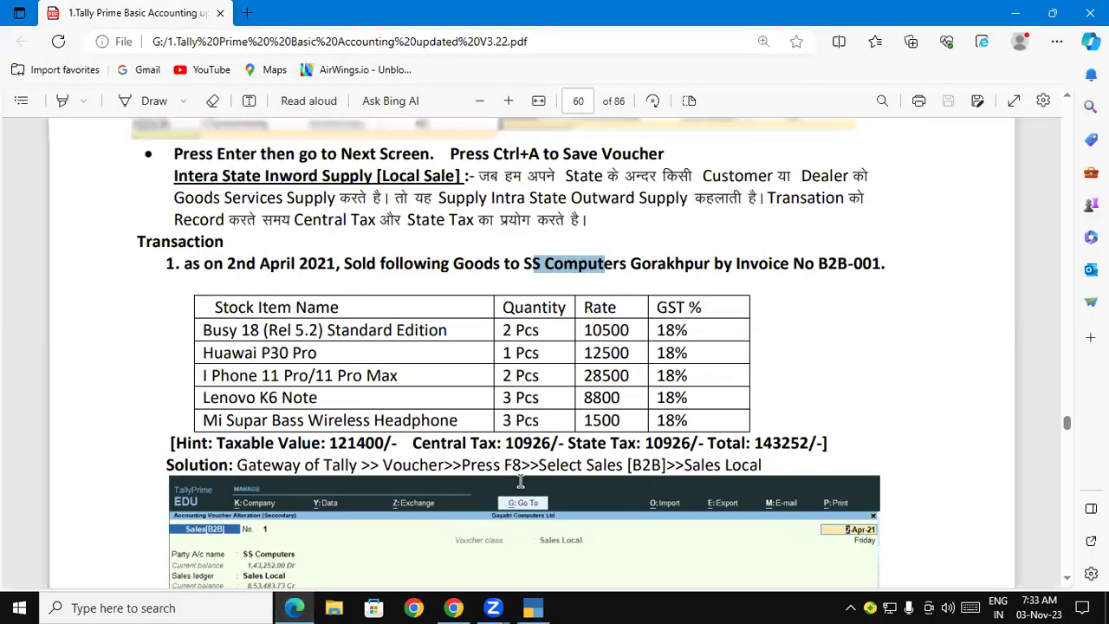
{"action": "scroll", "coordinate": [537, 465], "scroll_direction": "down", "scroll_amount": 5}
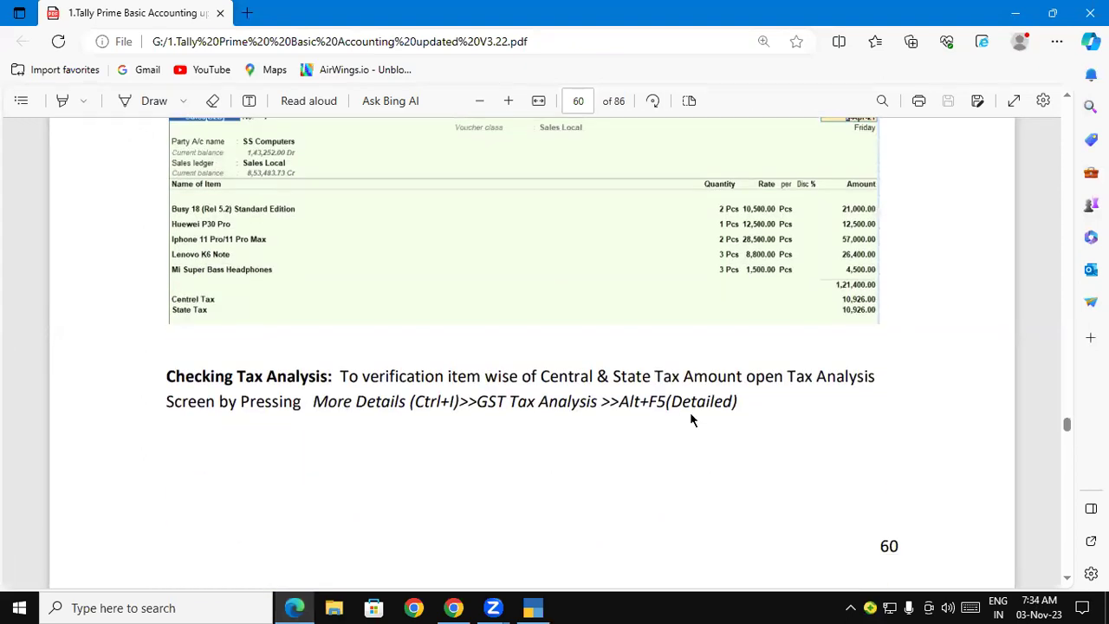
{"action": "left_click", "coordinate": [534, 607]}
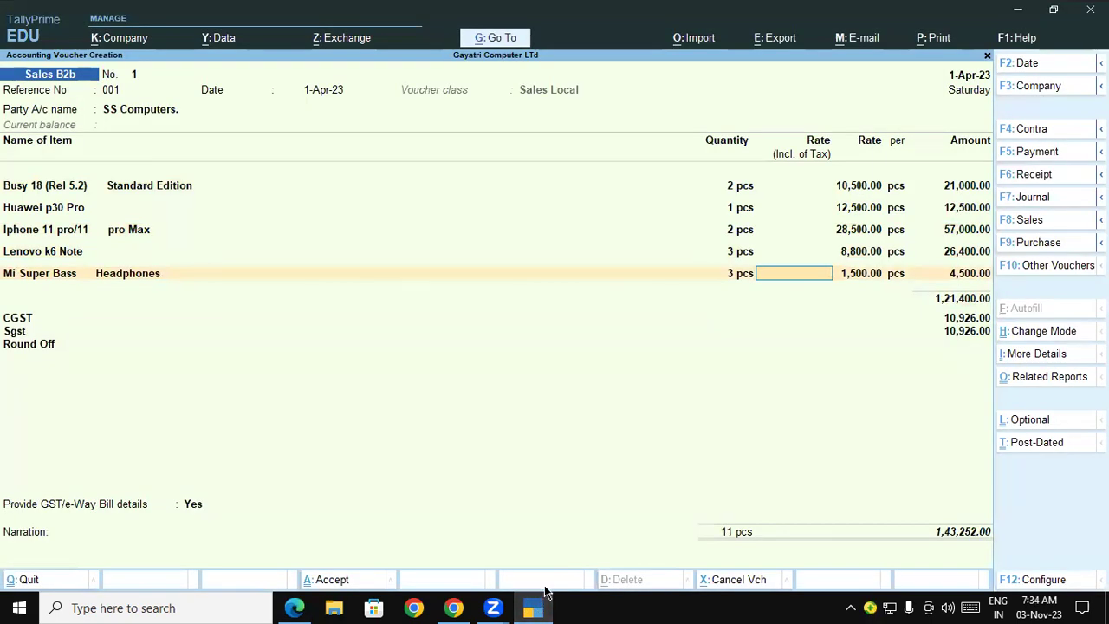
Step: Open the GST Tax Analysis of the sales voucher in its detailed view
{"action": "key", "text": "ctrl"}
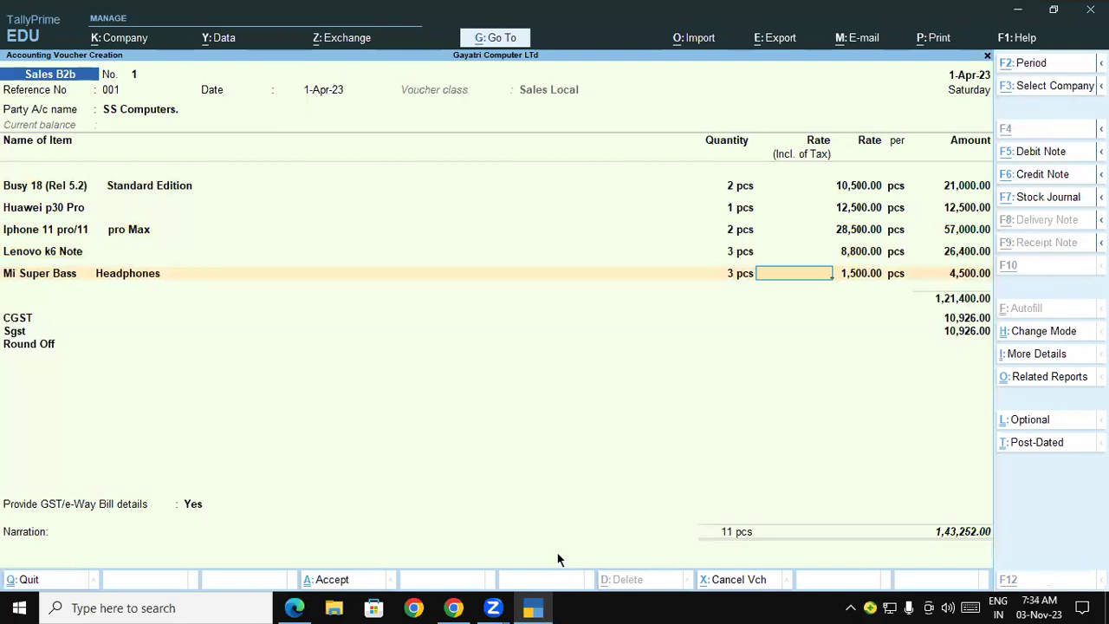
{"action": "key", "text": "ctrl+o"}
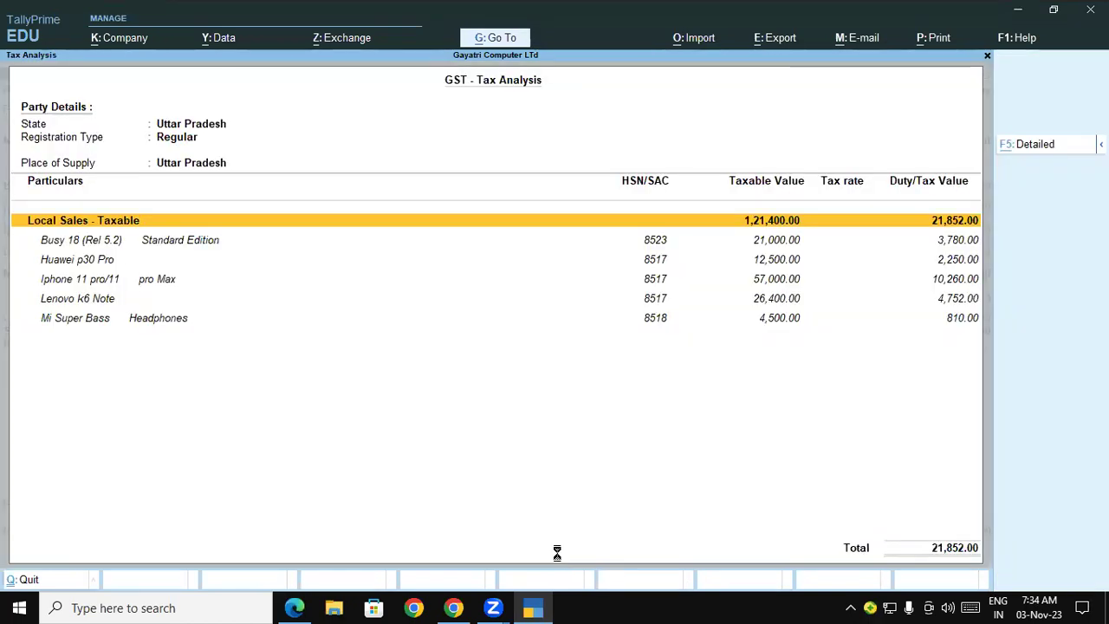
{"action": "key", "text": "alt+F5"}
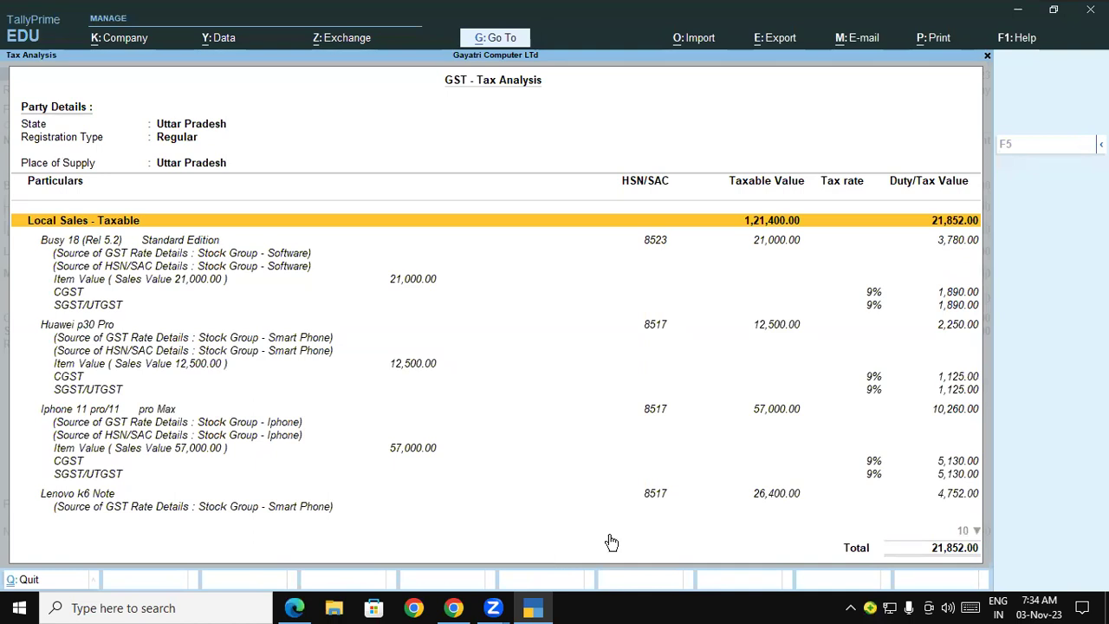
Step: Examine the CGST and SGST/UTGST rates and amounts of all five items, and close the tax analysis
{"action": "key", "text": "Down"}
{"action": "key", "text": "Up"}
{"action": "key", "text": "Down"}
{"action": "key", "text": "Down"}
{"action": "key", "text": "Down"}
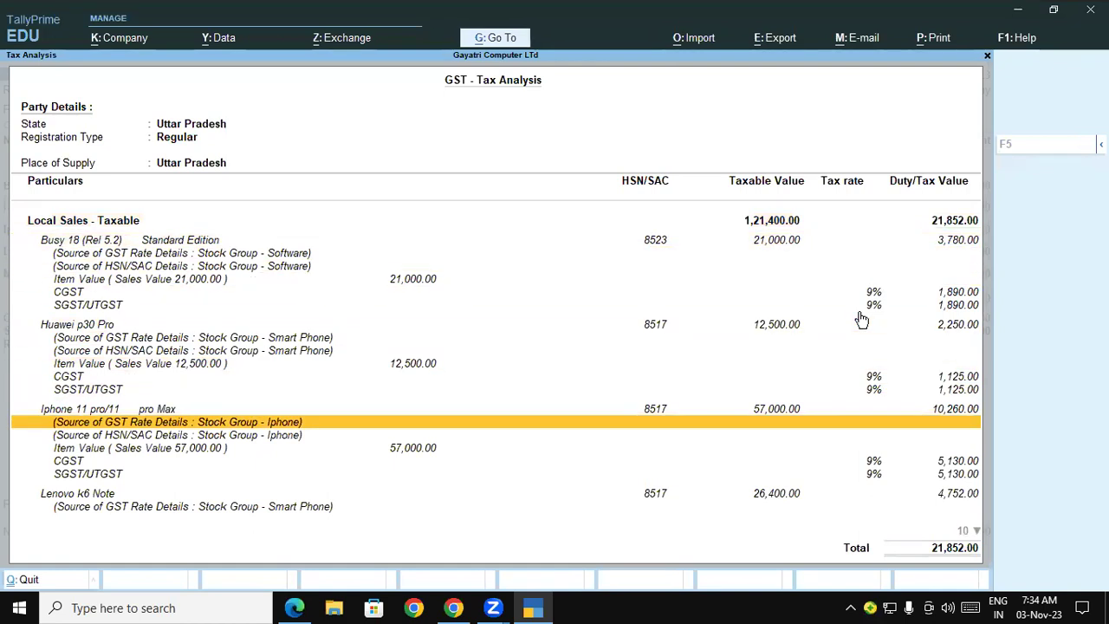
{"action": "key", "text": "Down"}
{"action": "key", "text": "Down"}
{"action": "key", "text": "Down"}
{"action": "key", "text": "Down"}
{"action": "key", "text": "Down"}
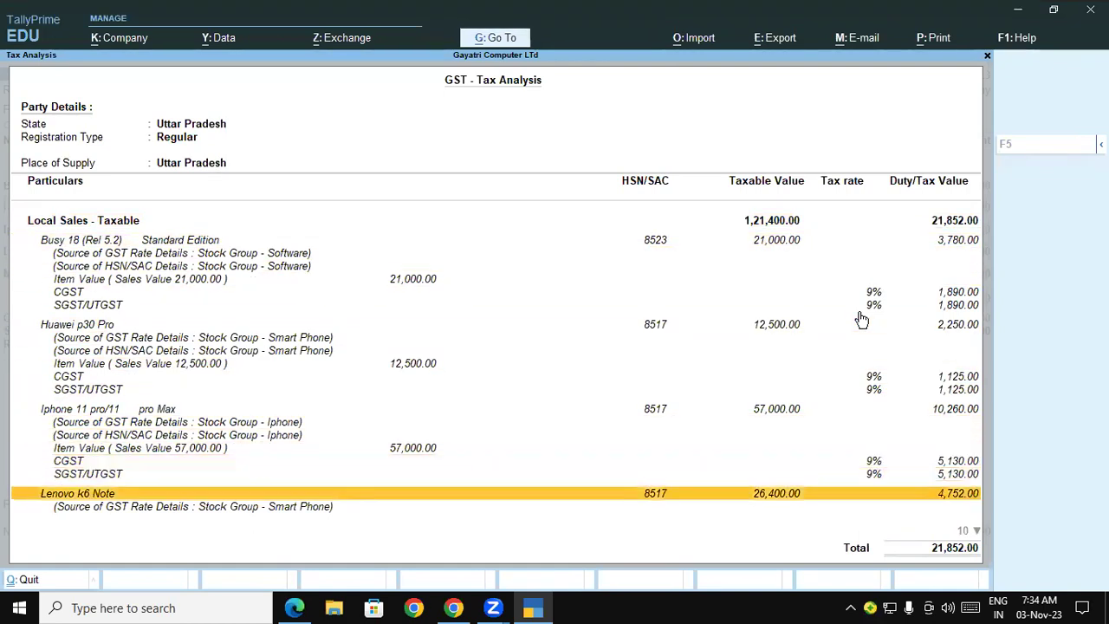
{"action": "key", "text": "Down"}
{"action": "key", "text": "Down"}
{"action": "key", "text": "Down"}
{"action": "key", "text": "Down"}
{"action": "key", "text": "Down"}
{"action": "key", "text": "Down"}
{"action": "key", "text": "Down"}
{"action": "key", "text": "Down"}
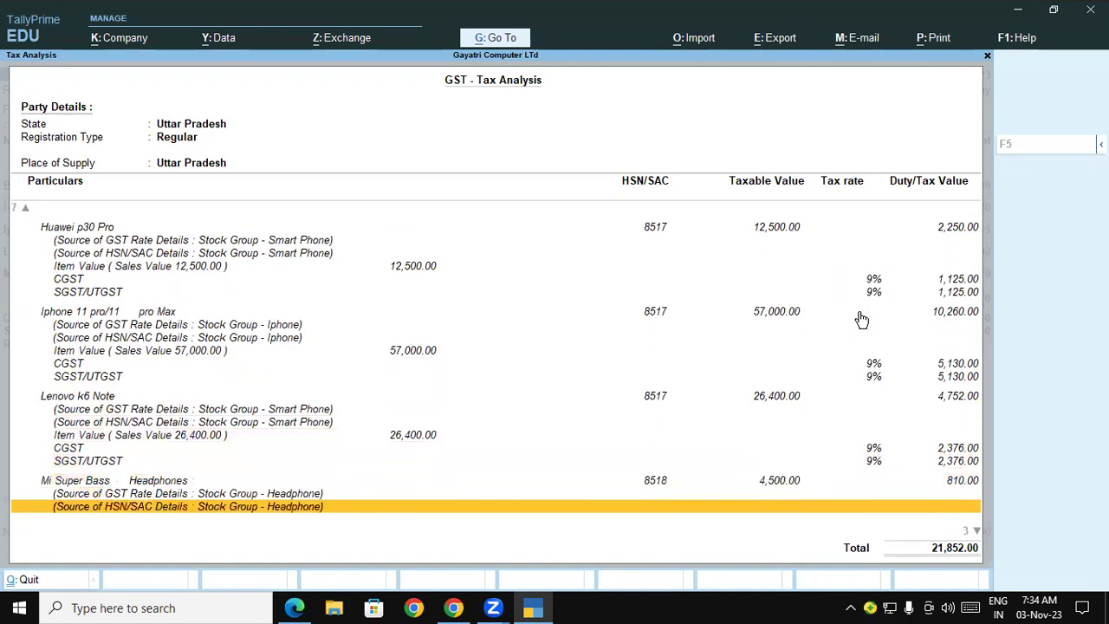
{"action": "key", "text": "Down"}
{"action": "key", "text": "Down"}
{"action": "key", "text": "Down"}
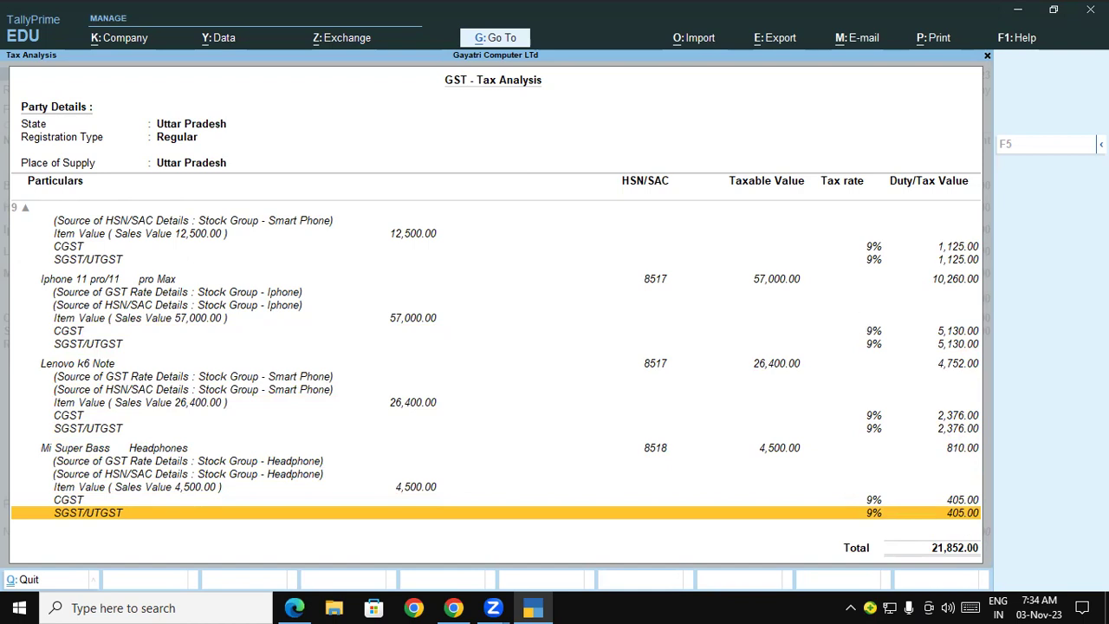
{"action": "key", "text": "Escape"}
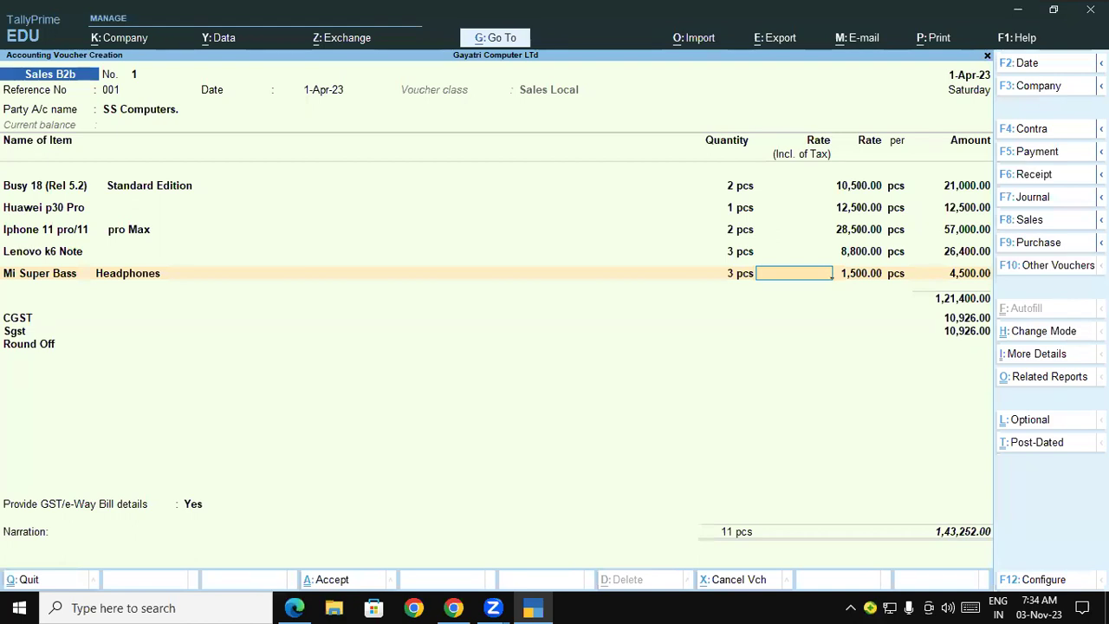
Step: Set Provide GST/e-Way Bill details to No and record the party's bill as a New Ref
{"action": "left_click", "coordinate": [186, 506]}
{"action": "key", "text": "Down"}
{"action": "key", "text": "Return"}
{"action": "key", "text": "Return"}
{"action": "key", "text": "Return"}
Step: Name the SS Computers bill reference B2B-001 for the full voucher amount and accept the bill-wise details
{"action": "key", "text": "BackSpace"}
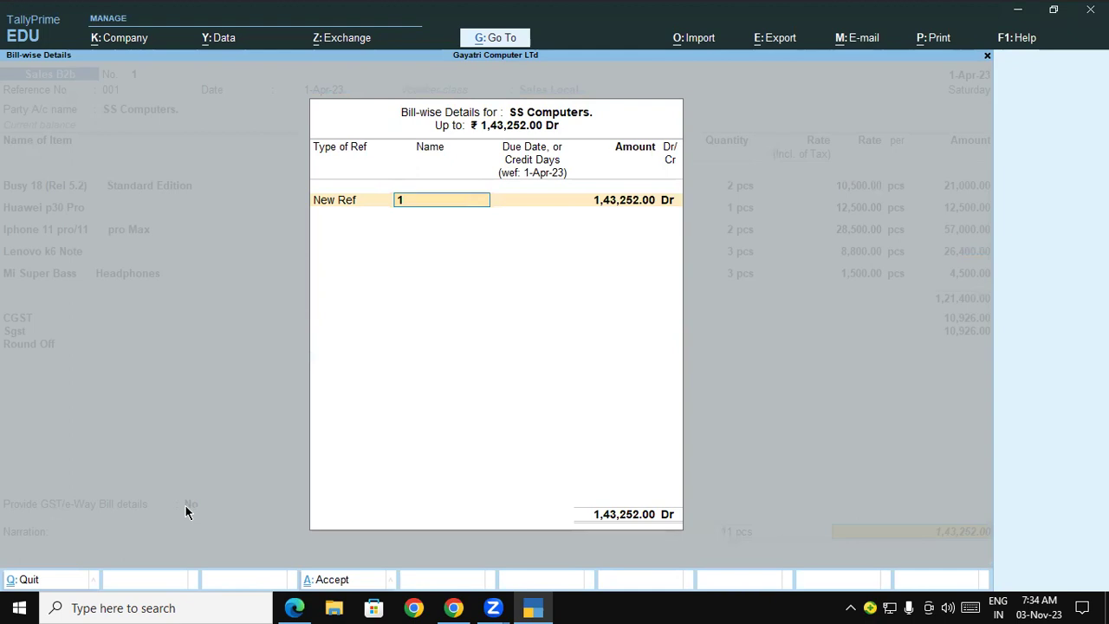
{"action": "type", "text": "B2B-00"}
{"action": "key", "text": "Return"}
{"action": "key", "text": "Return"}
{"action": "key", "text": "Return"}
{"action": "key", "text": "Return"}
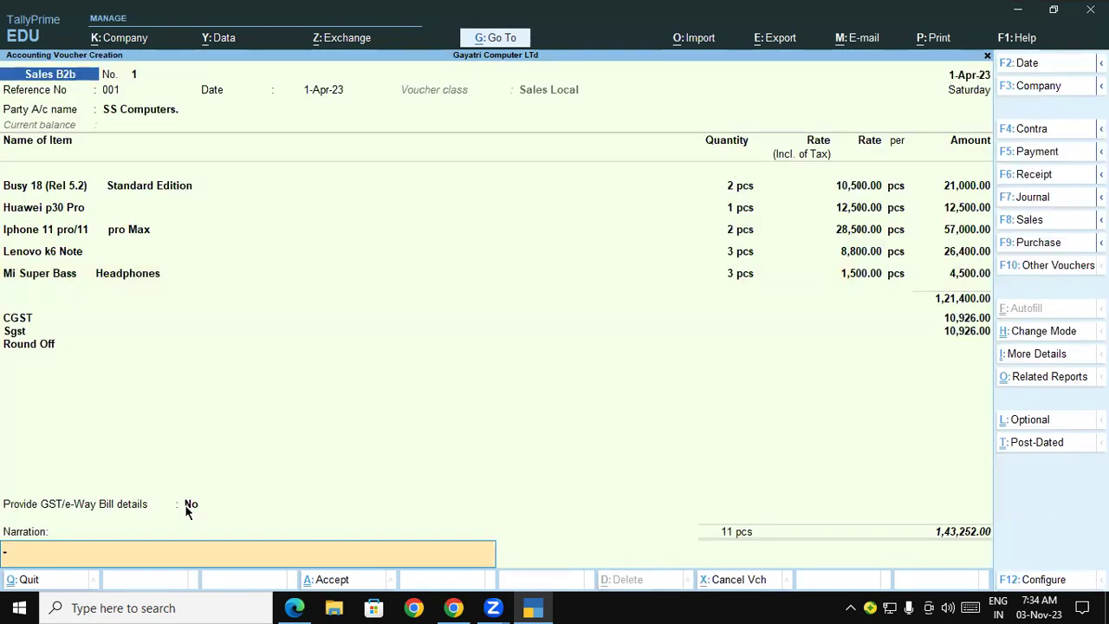
Step: Leave the narration empty, accept the sales voucher and decline sending its details for e-Way Bill generation
{"action": "key", "text": "Return"}
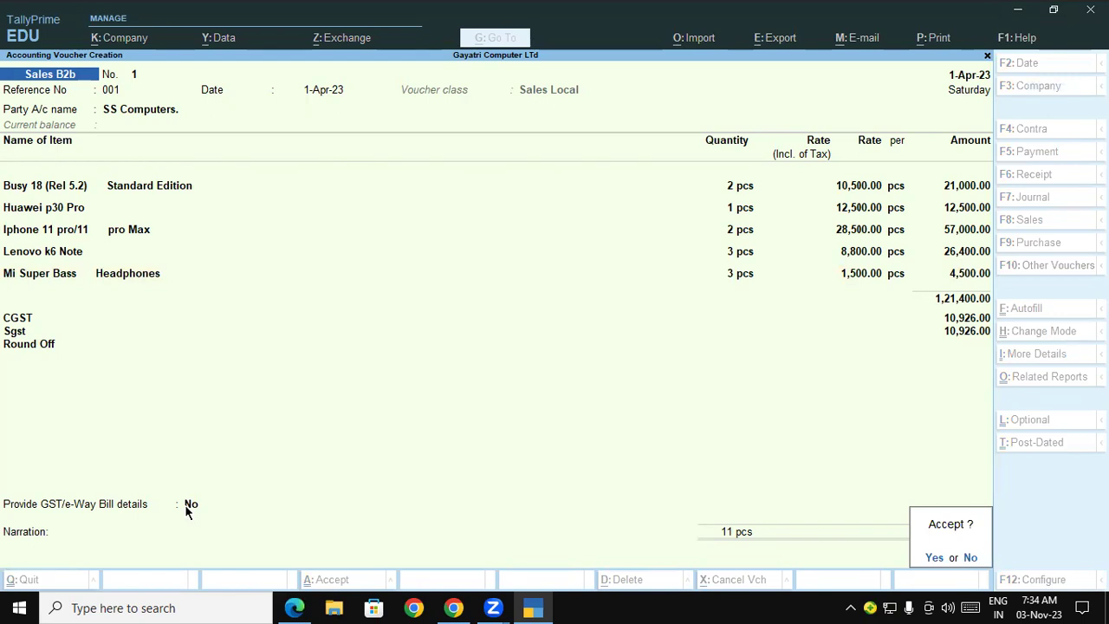
{"action": "key", "text": "Return"}
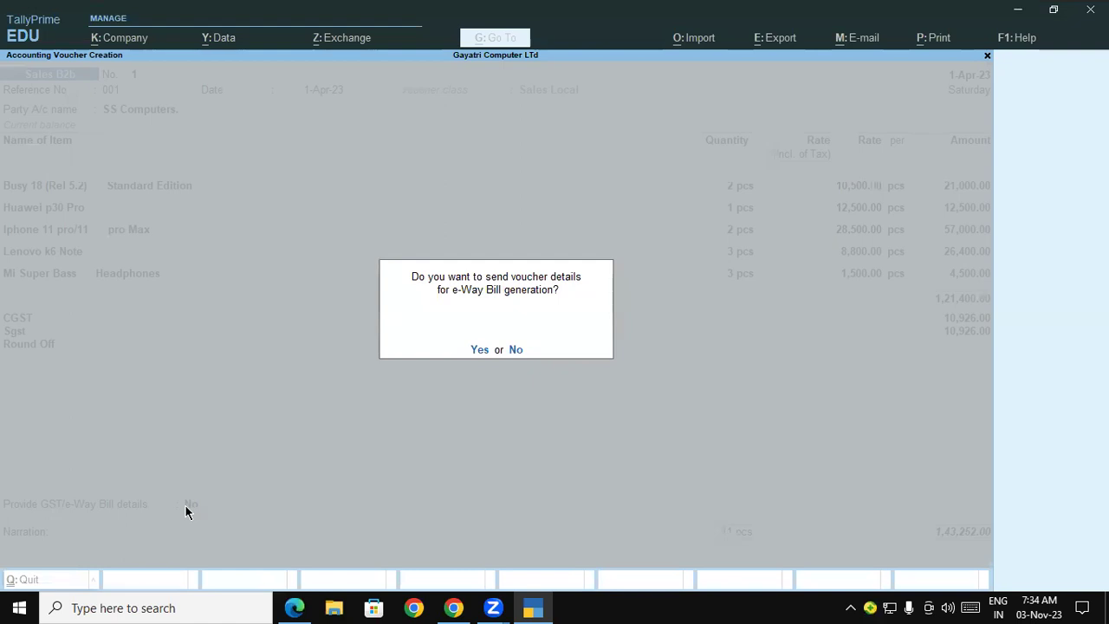
{"action": "key", "text": "n"}
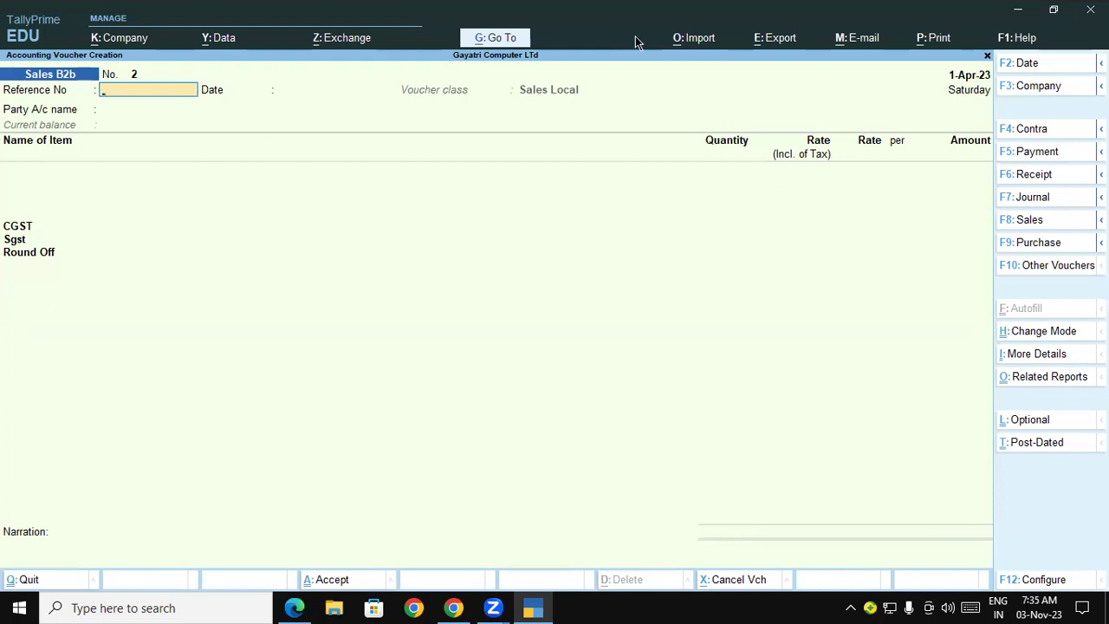
Step: Reopen the voucher type selection for the new voucher and confirm Sales B2b with the Sales Local class
{"action": "left_click", "coordinate": [549, 87]}
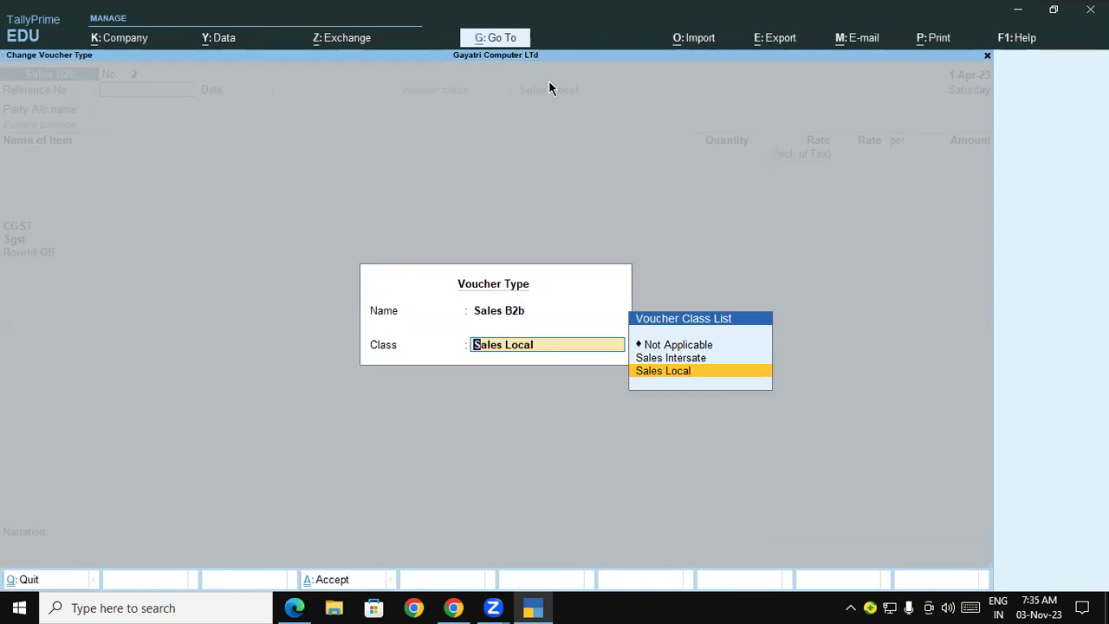
{"action": "key", "text": "BackSpace"}
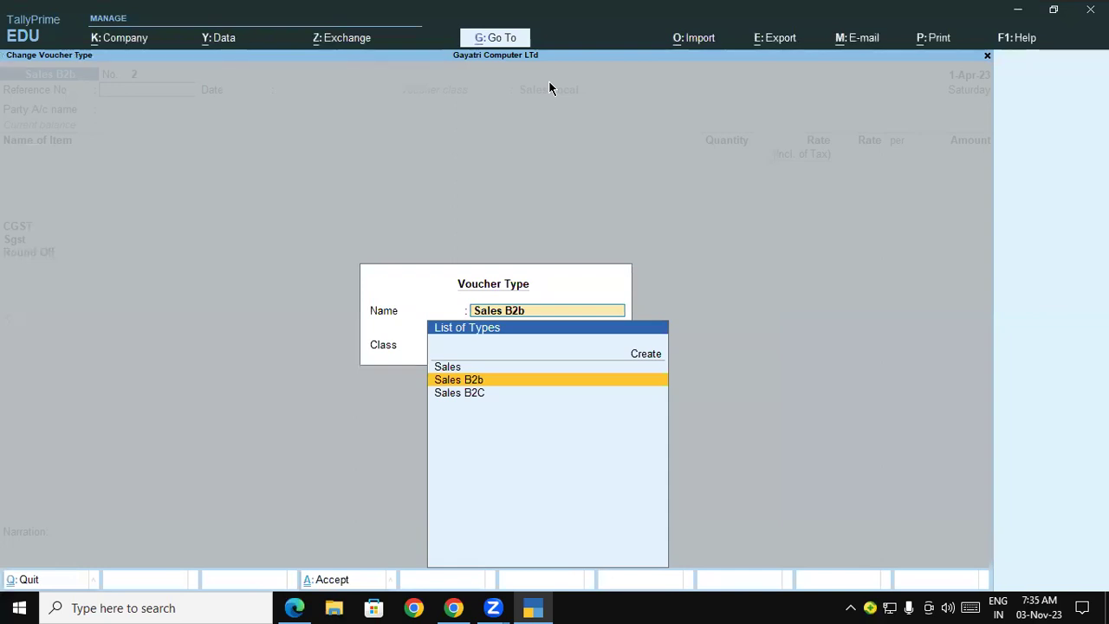
{"action": "key", "text": "Return"}
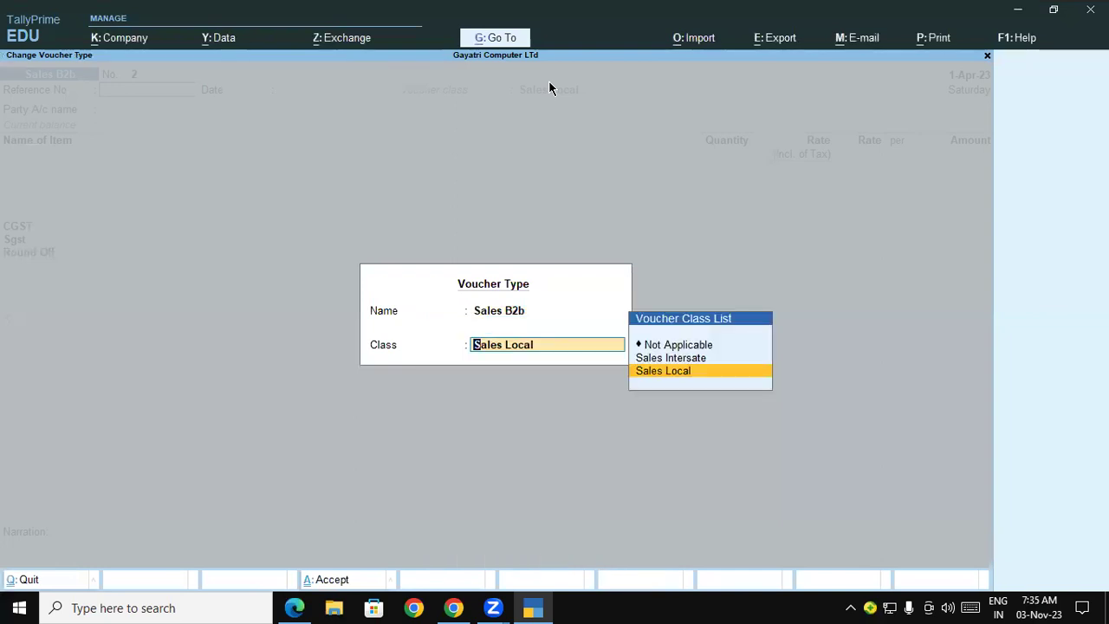
{"action": "key", "text": "Return"}
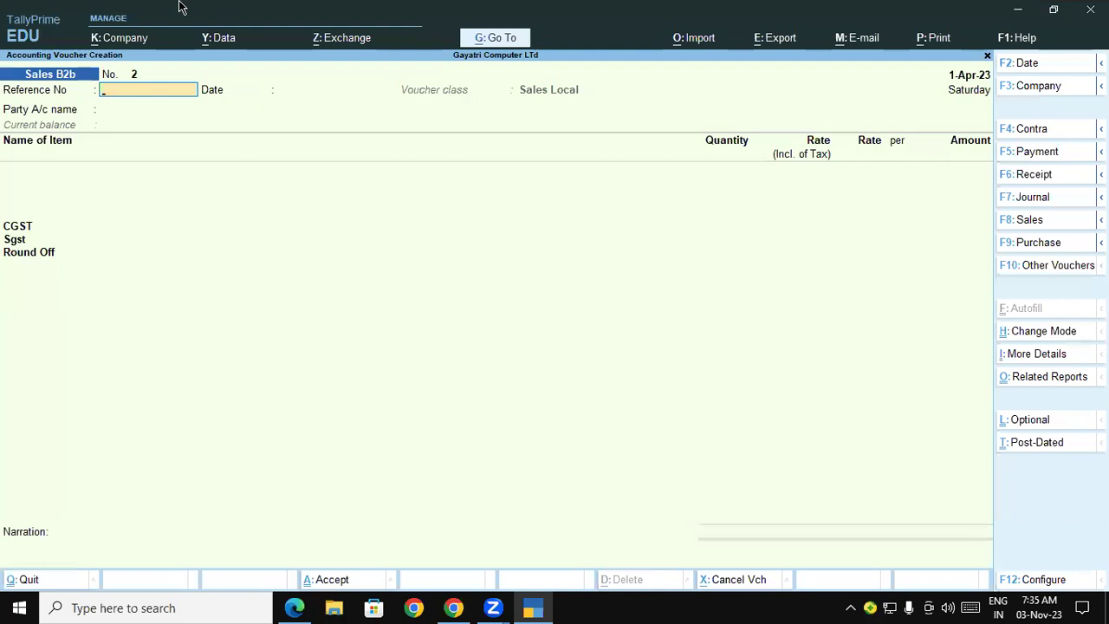
Step: Switch to the PDF workbook in Edge and read the cash sale exercise for the Samsung Galaxy Note 10 Plus on page 61
{"action": "key", "text": "alt+Tab"}
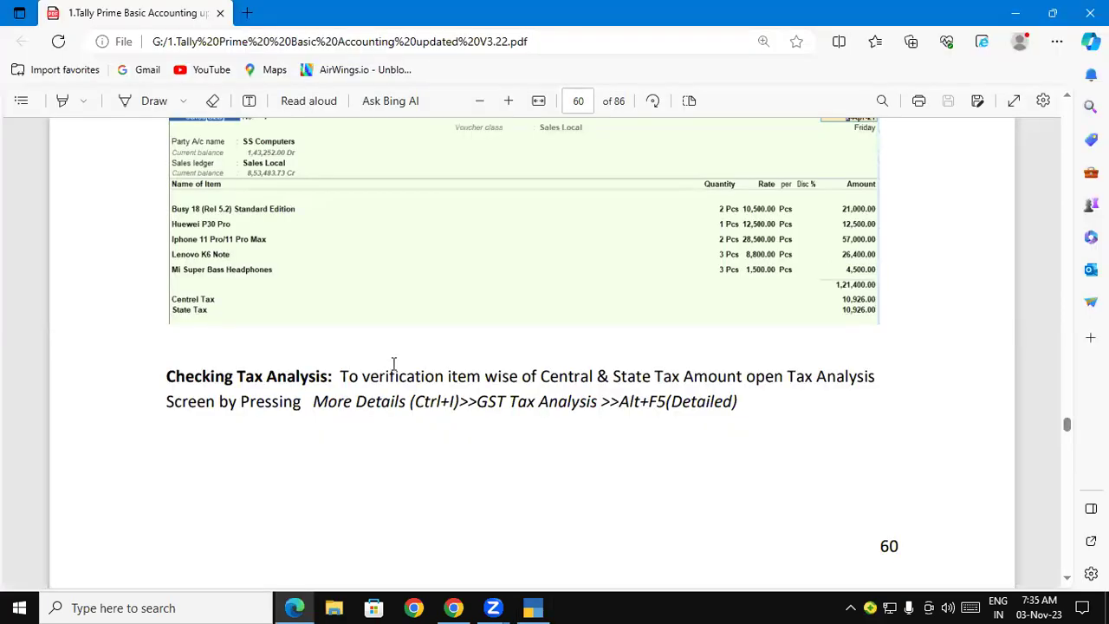
{"action": "scroll", "coordinate": [393, 363], "scroll_direction": "down", "scroll_amount": 5}
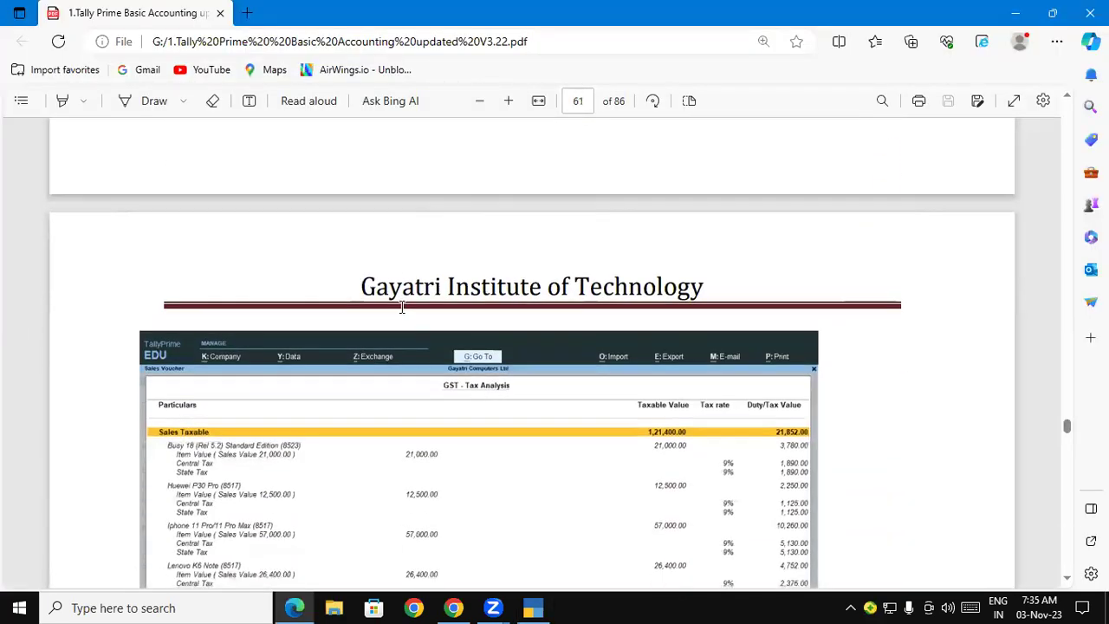
{"action": "scroll", "coordinate": [401, 307], "scroll_direction": "down", "scroll_amount": 3}
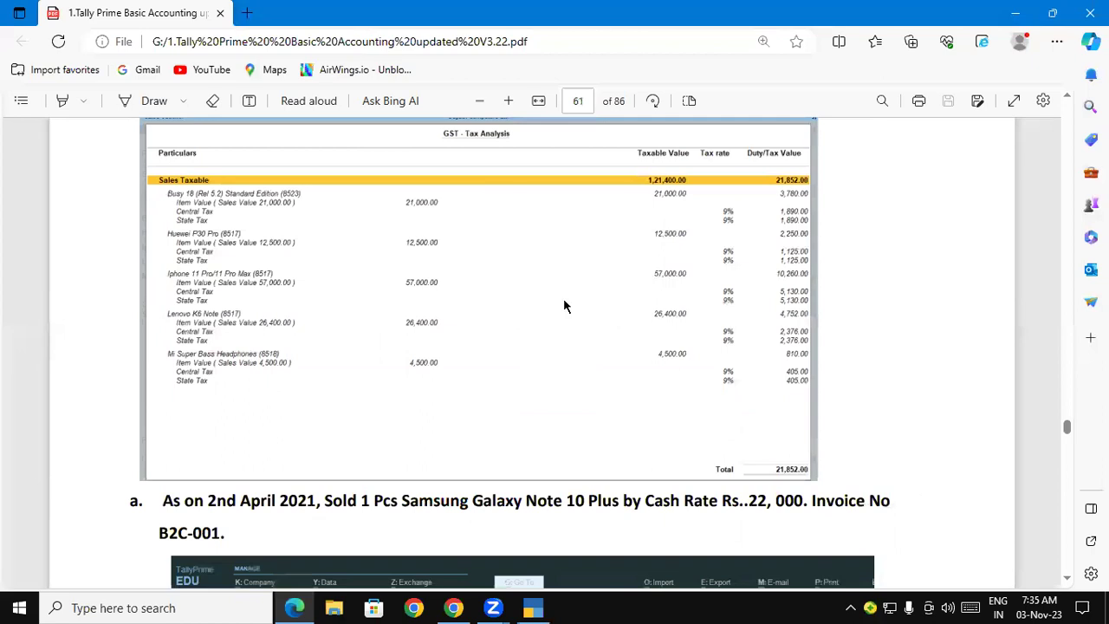
{"action": "scroll", "coordinate": [591, 486], "scroll_direction": "down", "scroll_amount": 3}
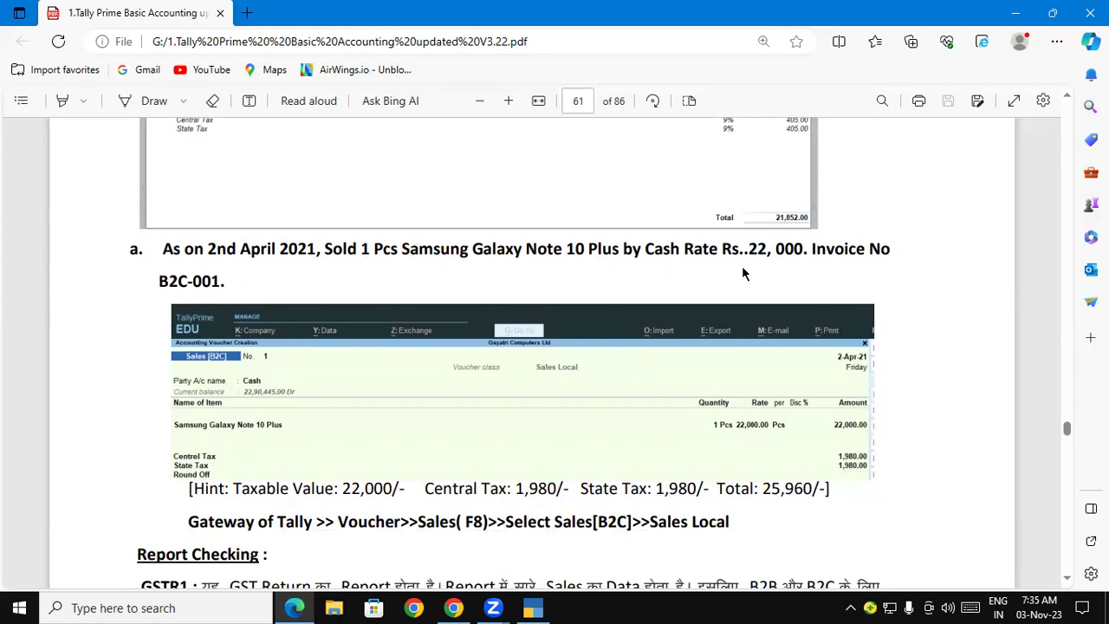
{"action": "left_click_drag", "start_coordinate": [647, 249], "coordinate": [677, 250]}
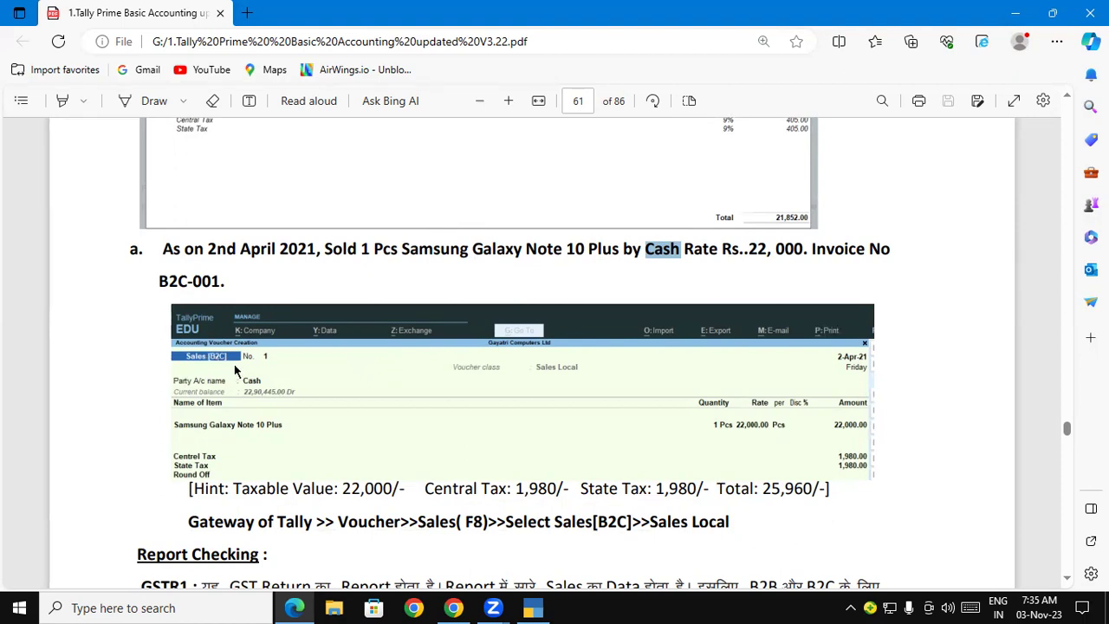
Step: Return to TallyPrime and change the new voucher's type to Sales B2C with the Sales Local class
{"action": "left_click", "coordinate": [543, 607]}
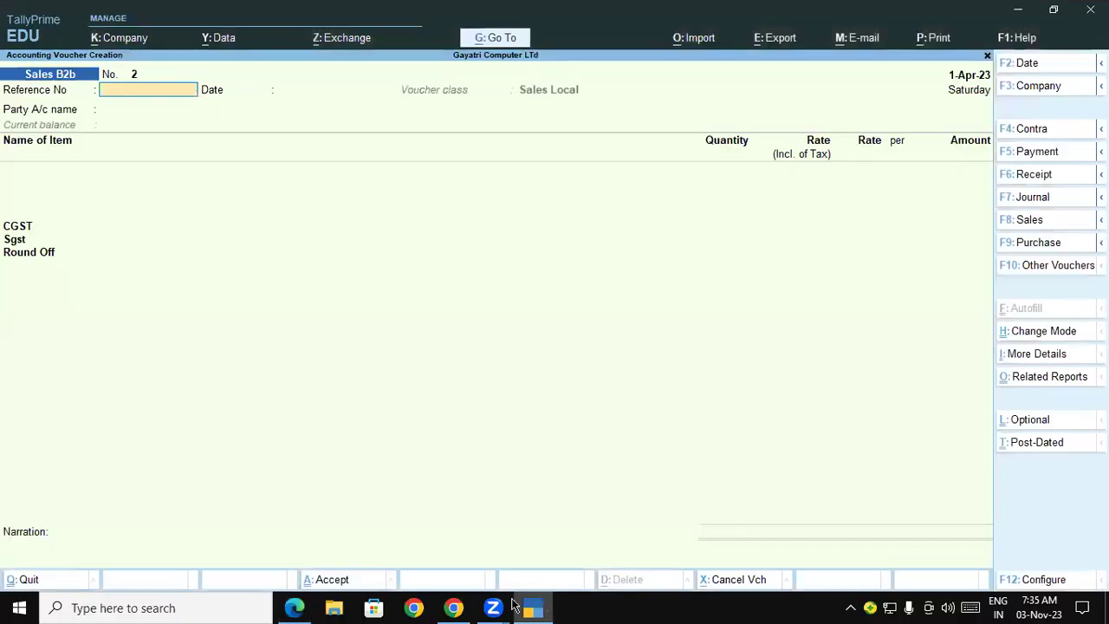
{"action": "mouse_move", "coordinate": [490, 607]}
{"action": "key", "text": "F8"}
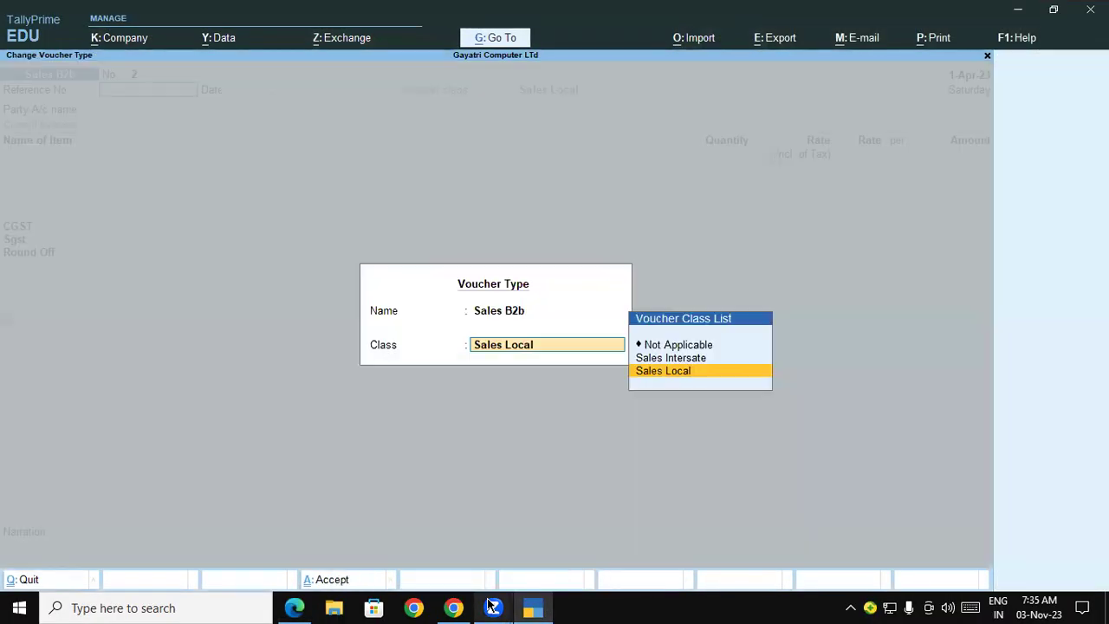
{"action": "key", "text": "BackSpace"}
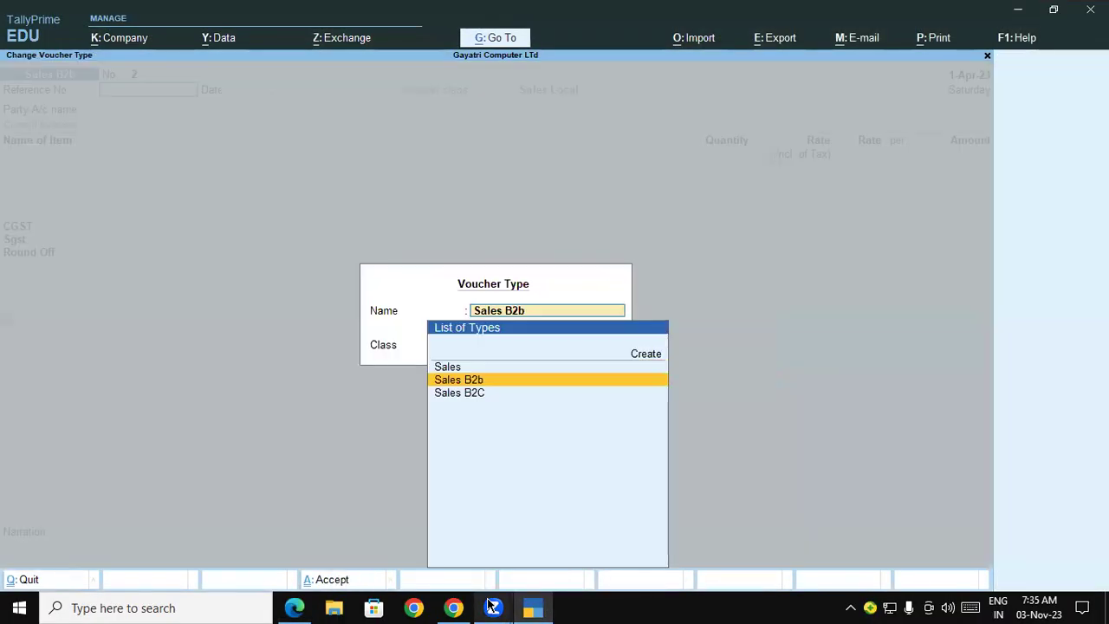
{"action": "key", "text": "Down"}
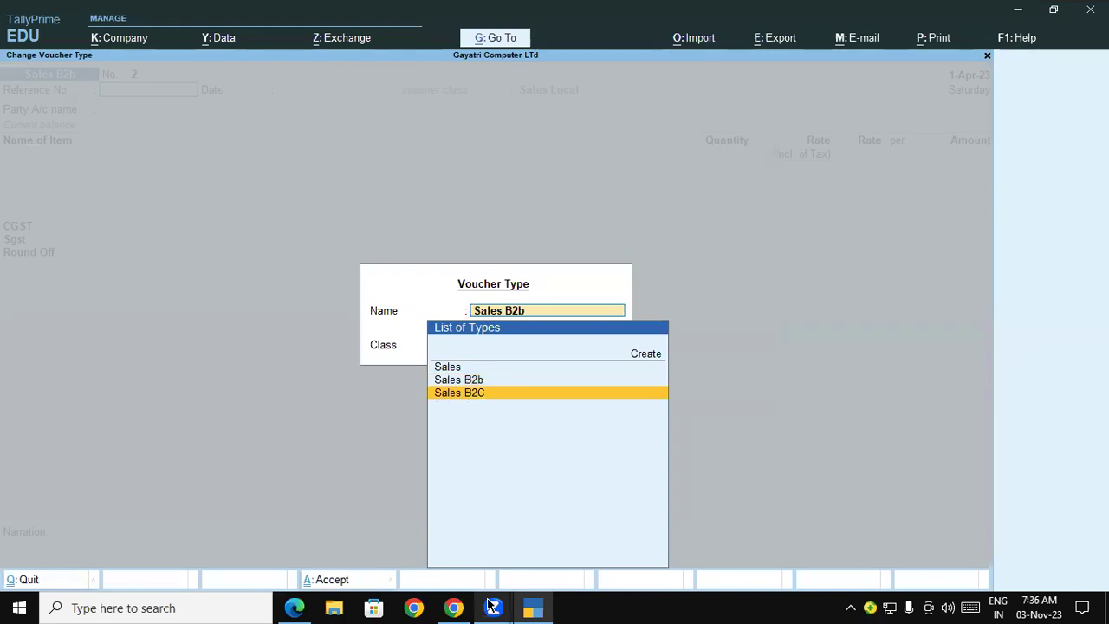
{"action": "key", "text": "Return"}
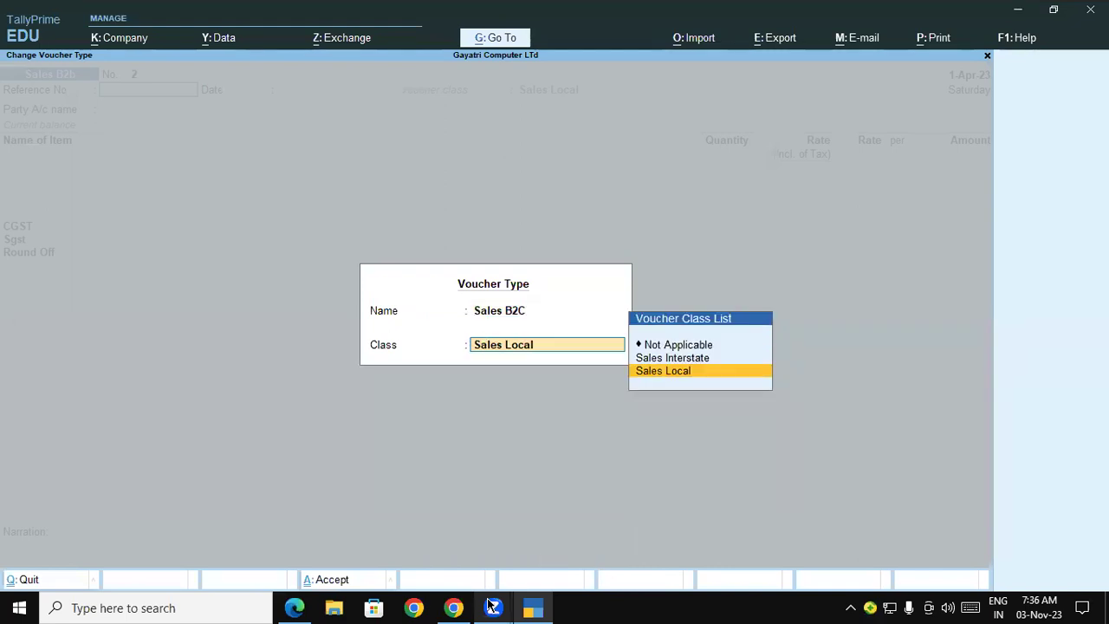
{"action": "key", "text": "Return"}
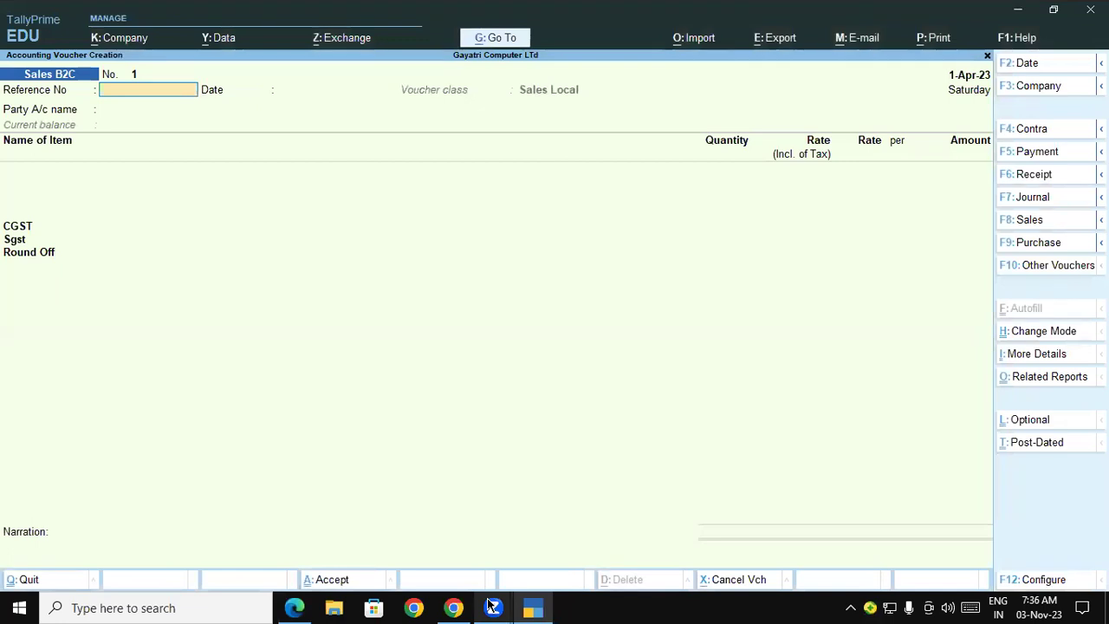
Step: Check the invoice number in the PDF exercise, enter 001 as the voucher's reference number and keep the 1-Apr-23 date
{"action": "left_click", "coordinate": [546, 606]}
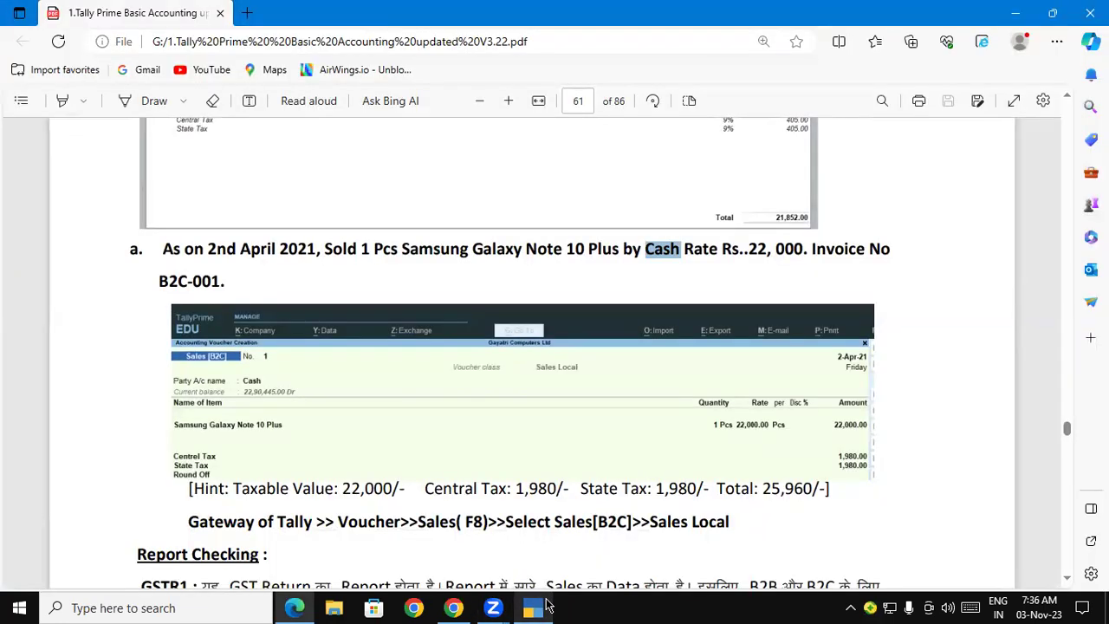
{"action": "left_click", "coordinate": [546, 606]}
{"action": "type", "text": "001"}
{"action": "key", "text": "Return"}
{"action": "key", "text": "Return"}
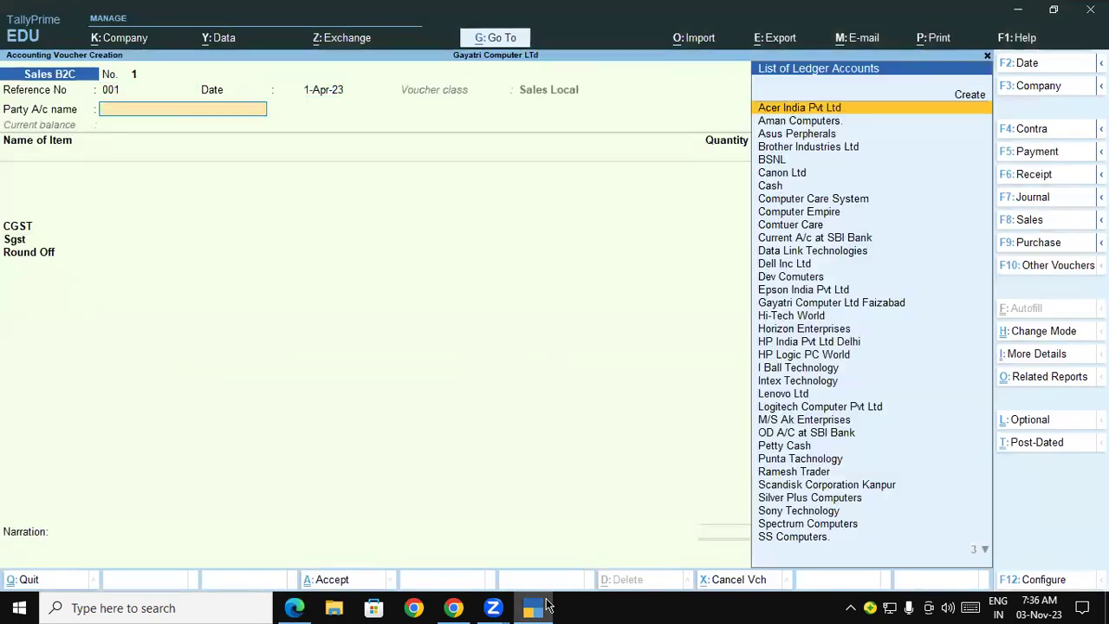
Step: Choose Cash as the party account and accept the dispatch and party details without entries
{"action": "type", "text": "Ca"}
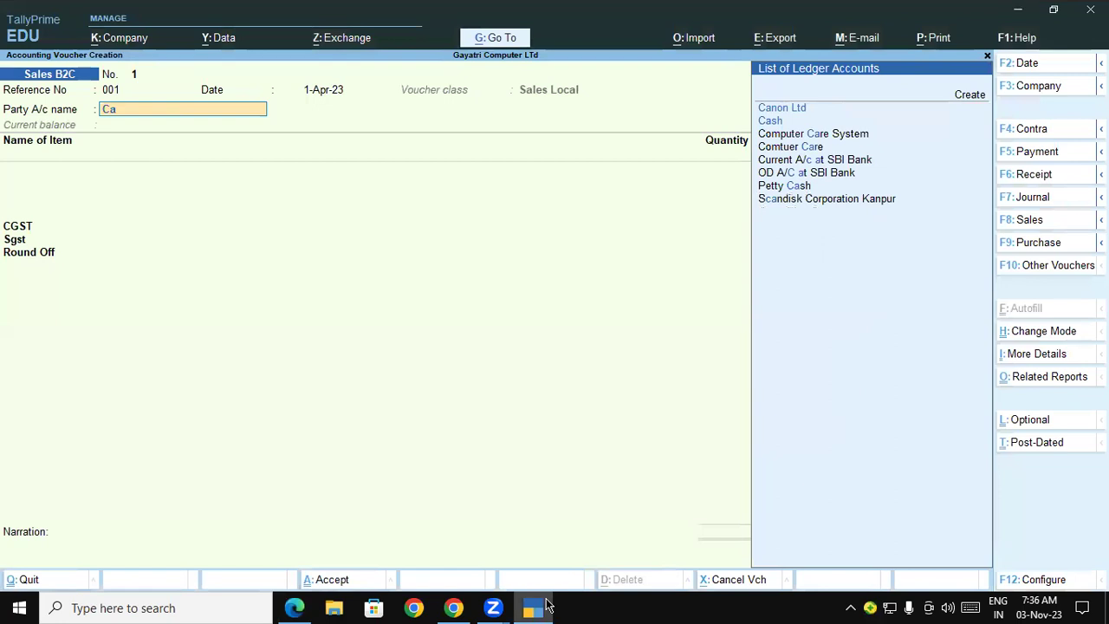
{"action": "key", "text": "Down"}
{"action": "key", "text": "Return"}
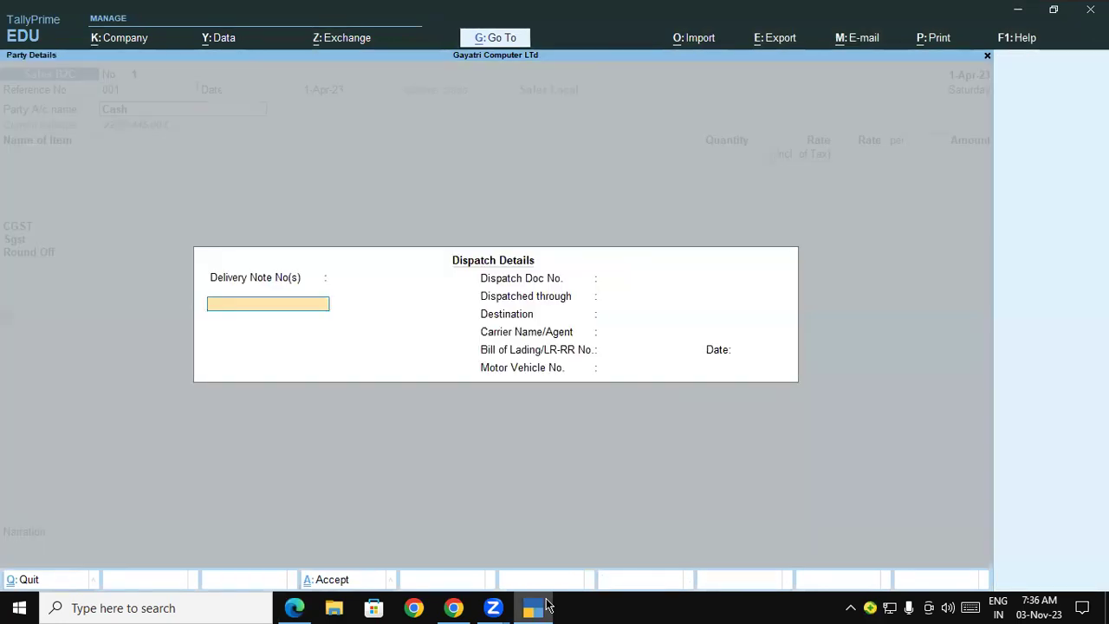
{"action": "key", "text": "ctrl+a"}
{"action": "key", "text": "ctrl+a"}
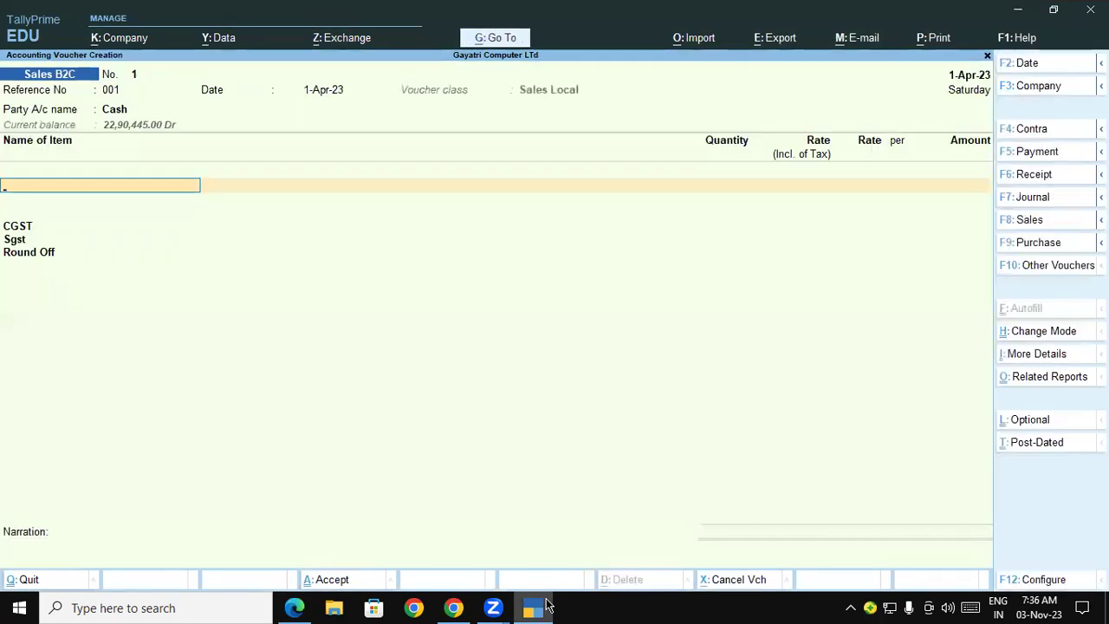
Step: Add the Samsung Galaxy Note 10 Plus stock item without a description and allocate it from the Shop location
{"action": "type", "text": "Sa"}
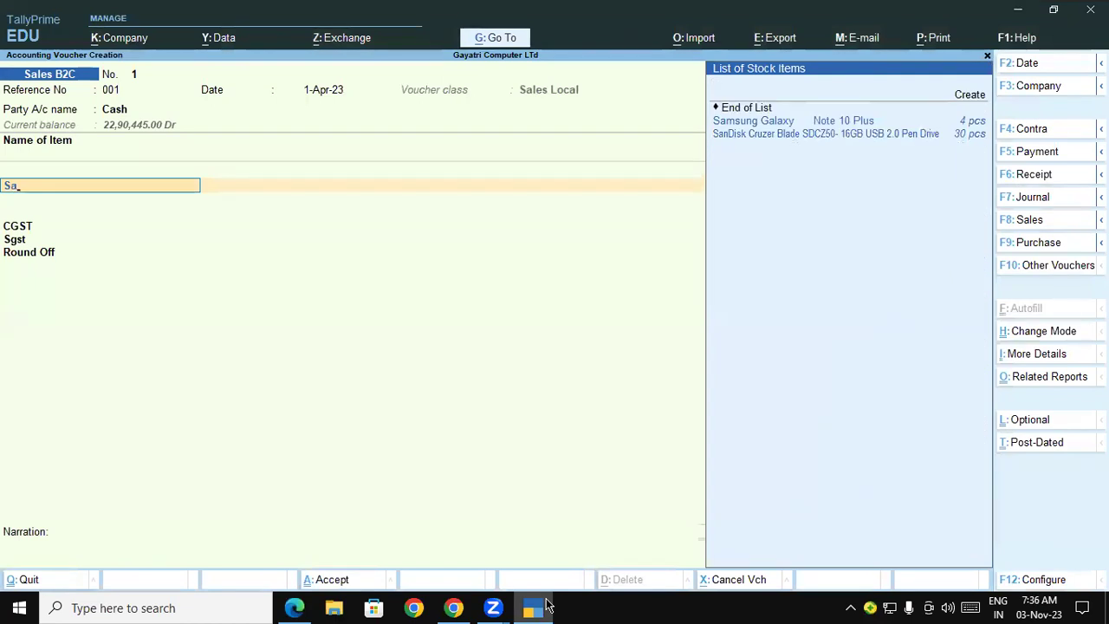
{"action": "key", "text": "Return"}
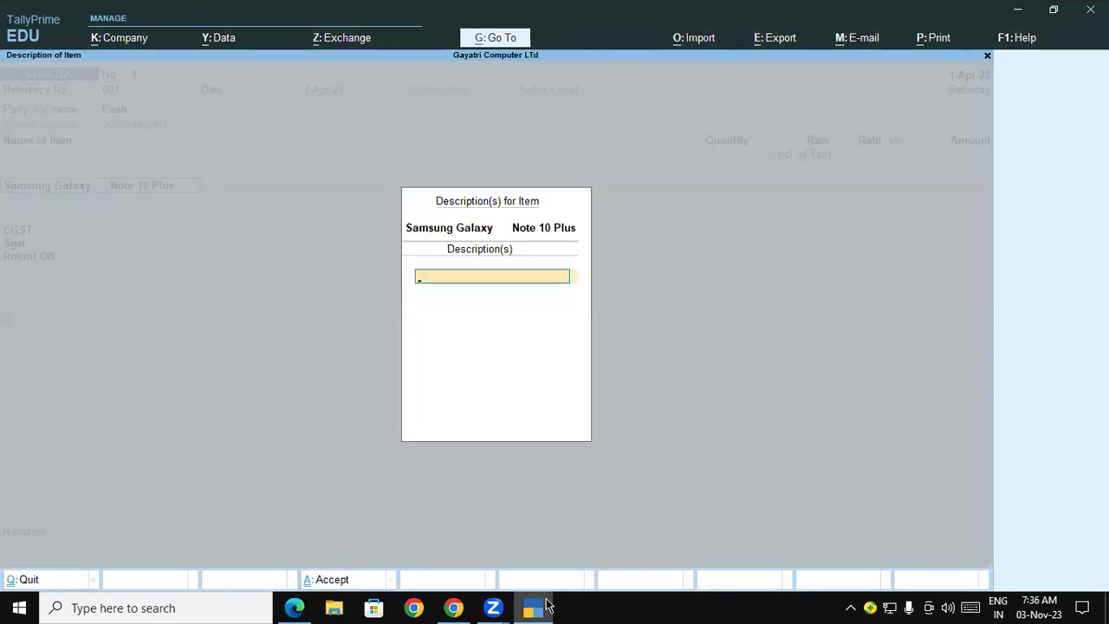
{"action": "key", "text": "Return"}
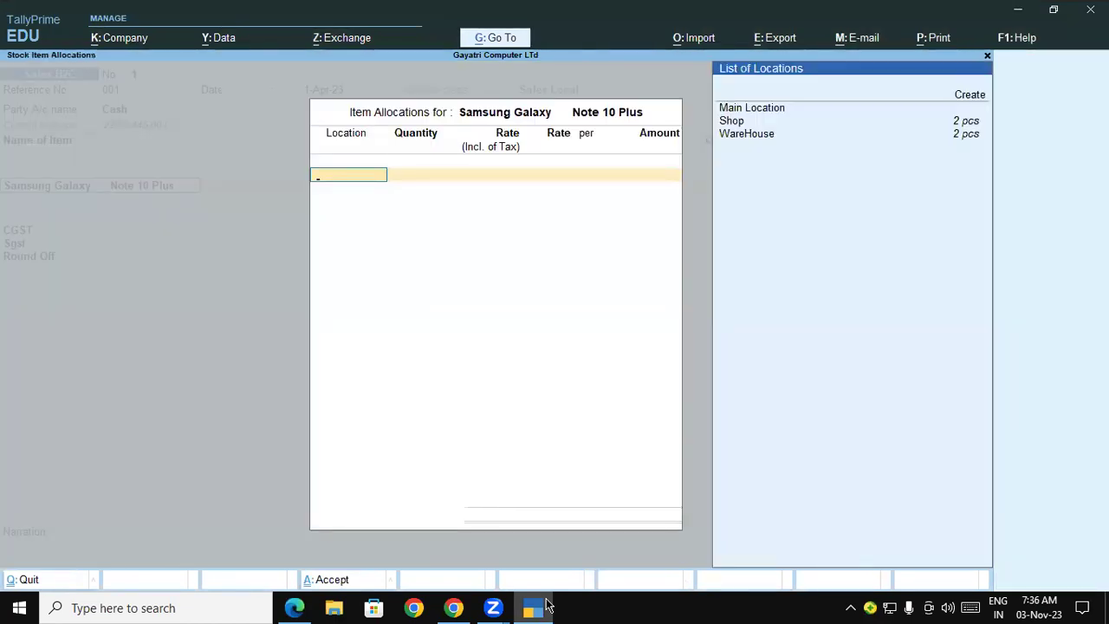
{"action": "key", "text": "Down"}
{"action": "key", "text": "Down"}
{"action": "key", "text": "Down"}
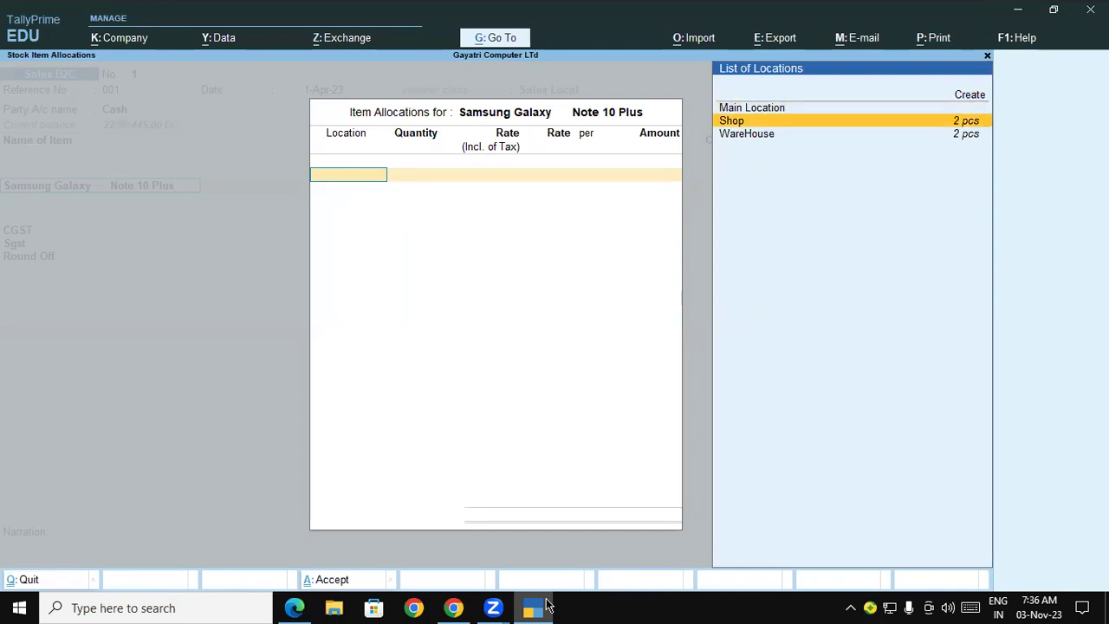
{"action": "key", "text": "Return"}
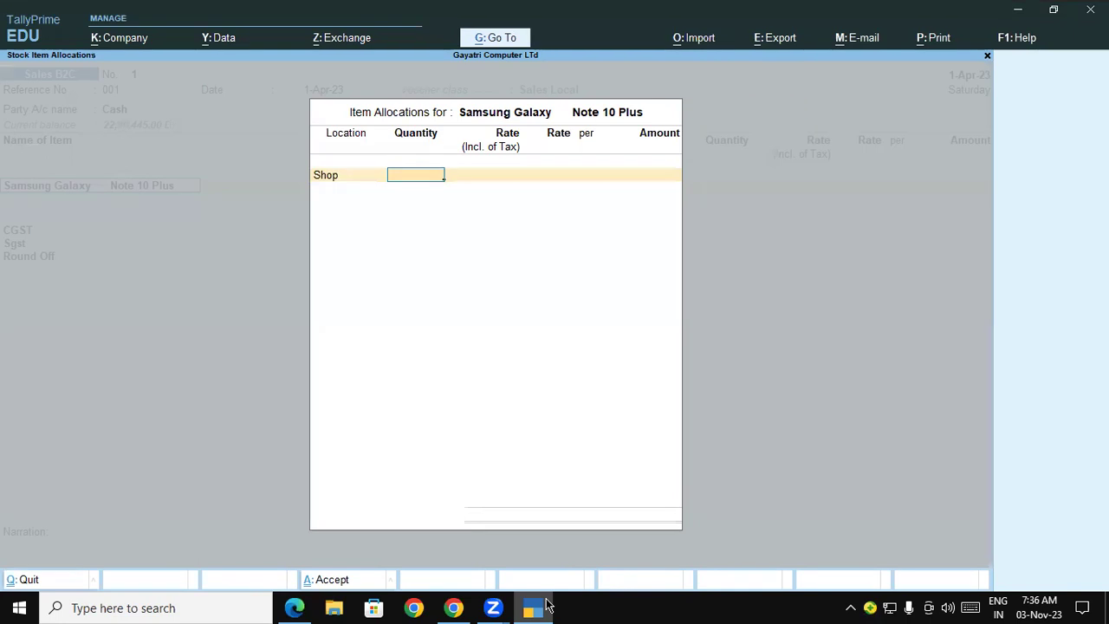
Step: Set the Samsung item's quantity to 1 pcs at a rate of 22,000 and complete its item allocation
{"action": "type", "text": "1"}
{"action": "key", "text": "Return"}
{"action": "key", "text": "Return"}
{"action": "type", "text": "22,000"}
{"action": "key", "text": "Return"}
{"action": "key", "text": "Return"}
{"action": "key", "text": "Return"}
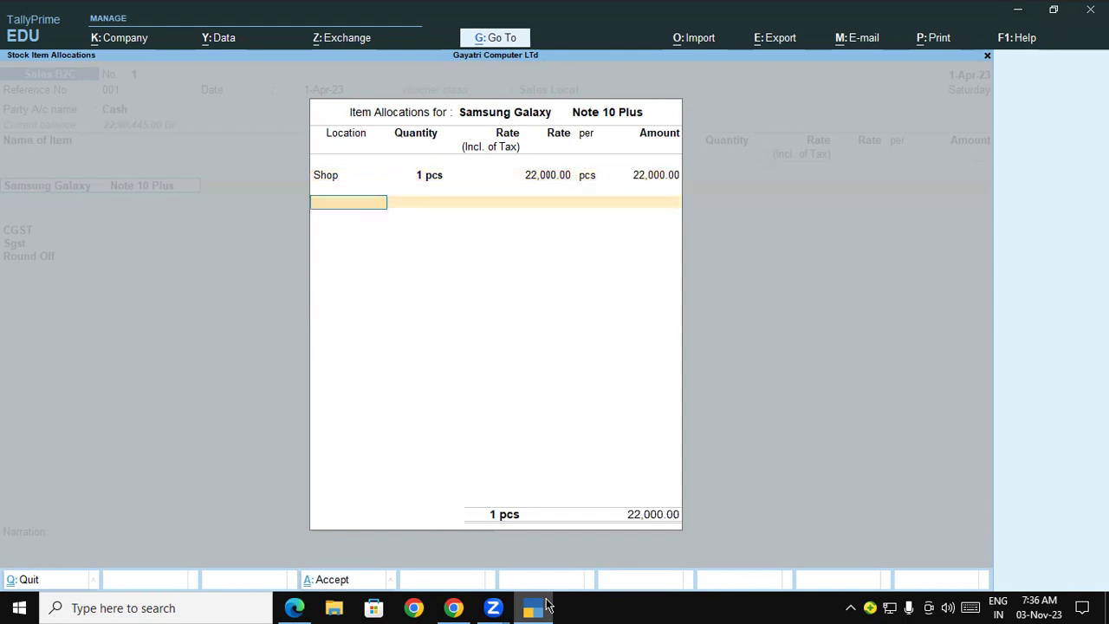
{"action": "key", "text": "Return"}
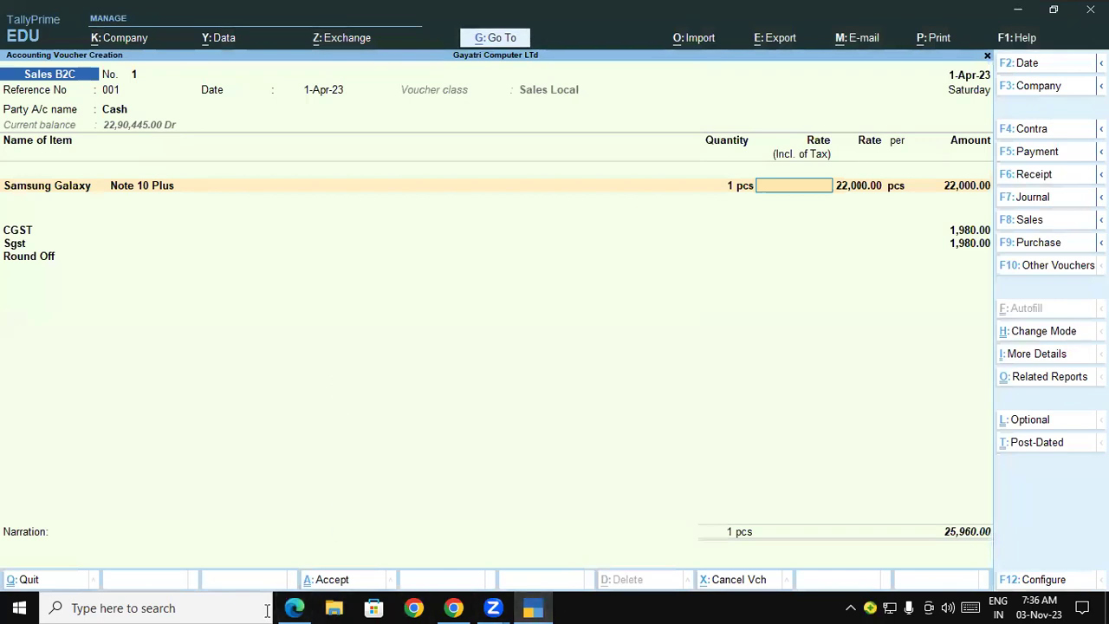
Step: Compare the voucher's CGST, SGST and total with the hint amounts in the PDF exercise
{"action": "left_click", "coordinate": [294, 608]}
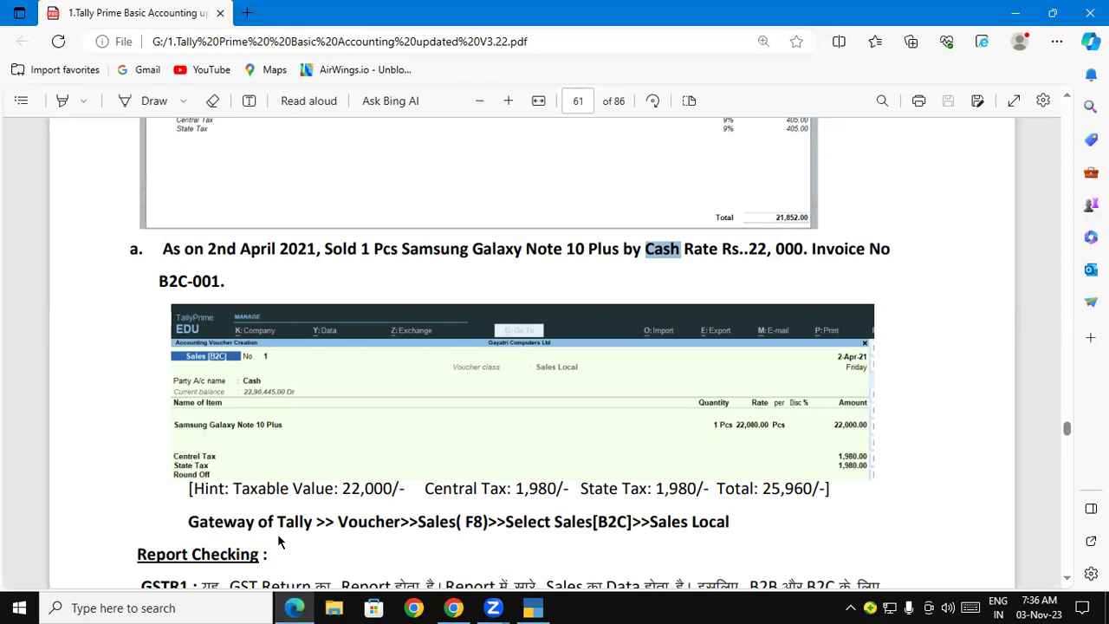
{"action": "scroll", "coordinate": [490, 470], "scroll_direction": "down", "scroll_amount": 1}
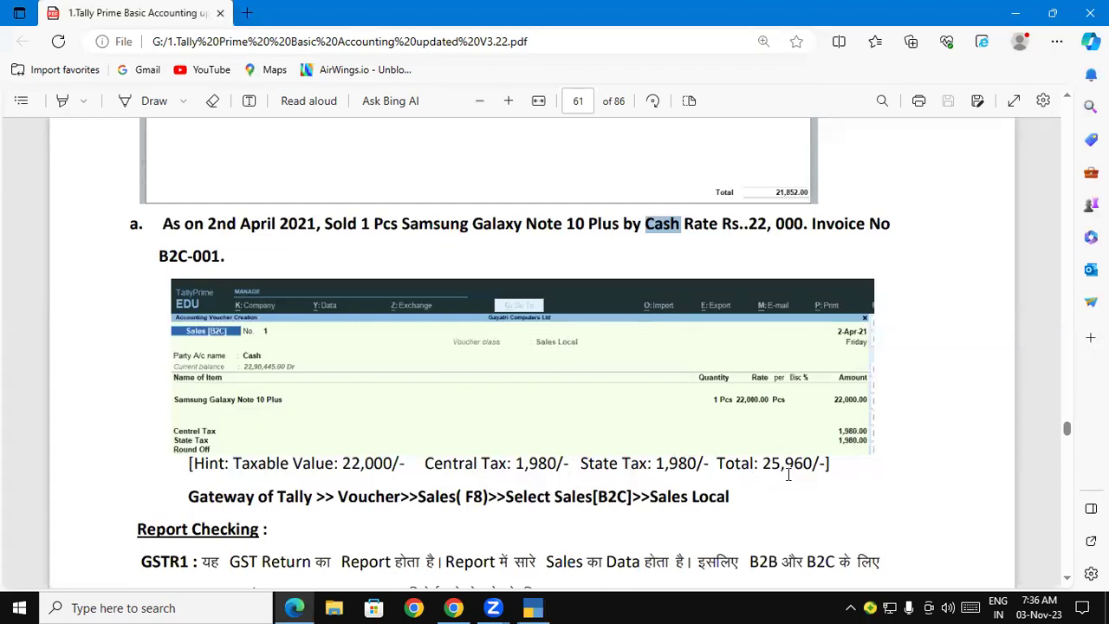
{"action": "left_click", "coordinate": [533, 607]}
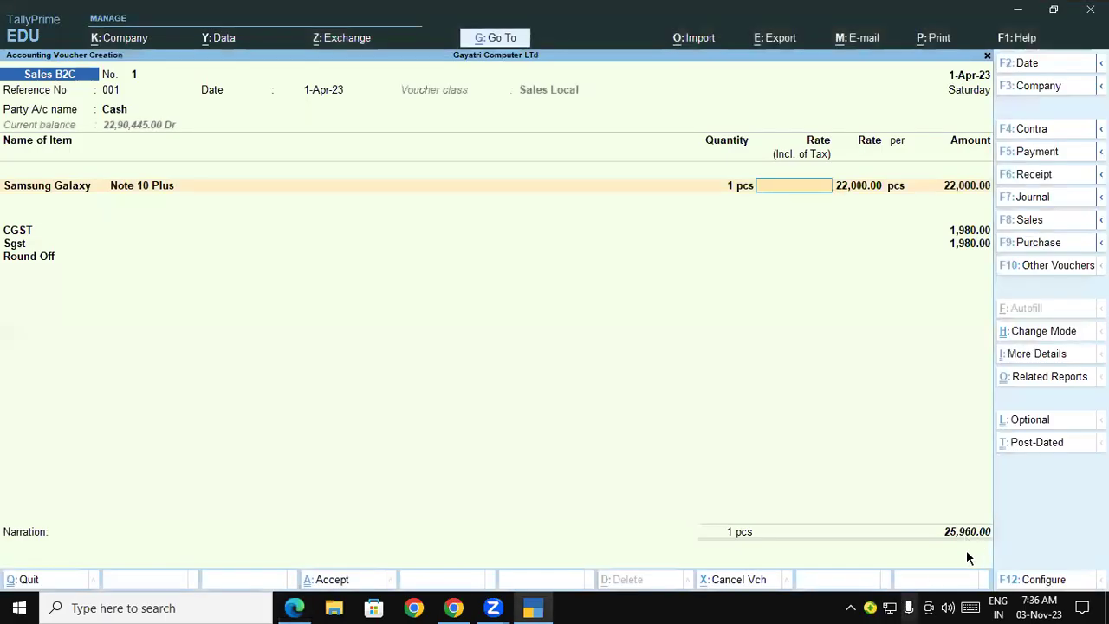
{"action": "left_click", "coordinate": [533, 606]}
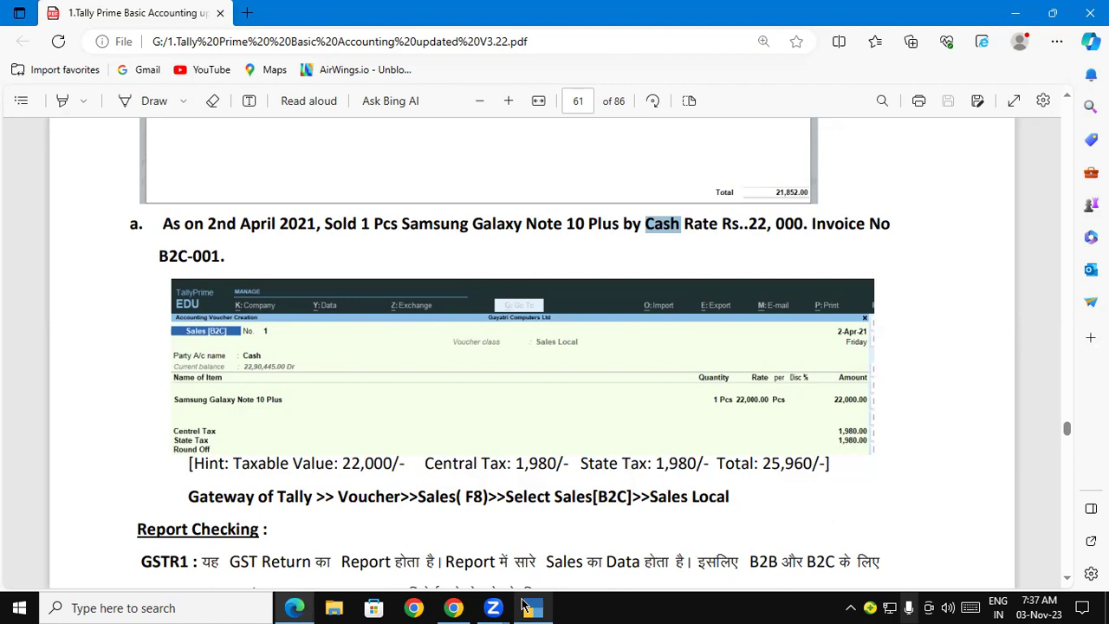
Step: Return to TallyPrime and save the Sales B2C cash voucher
{"action": "left_click", "coordinate": [526, 607]}
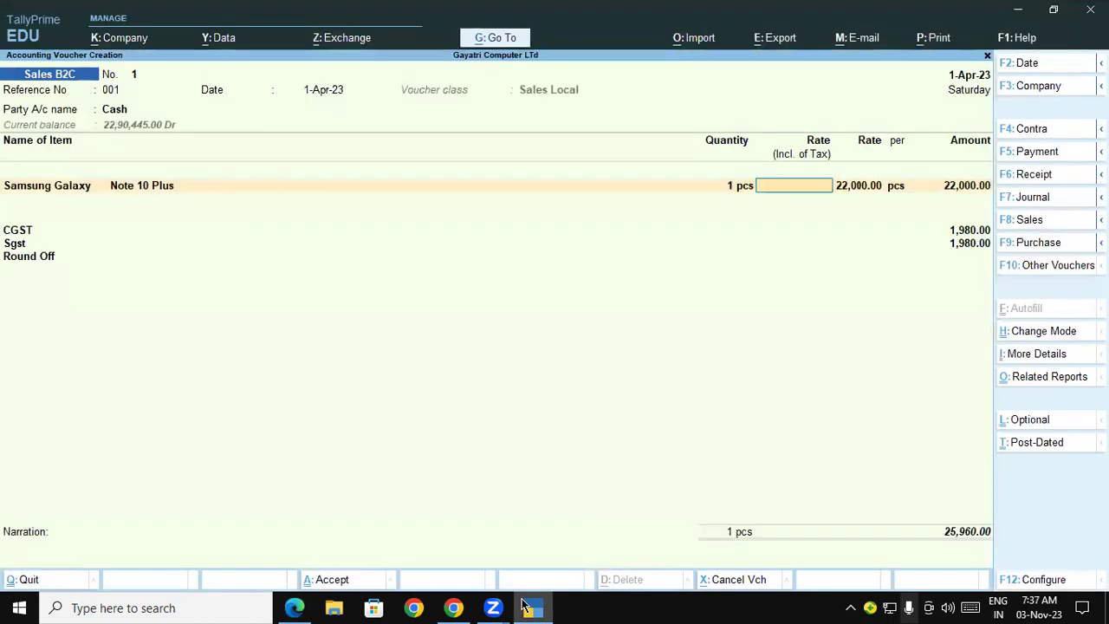
{"action": "key", "text": "ctrl"}
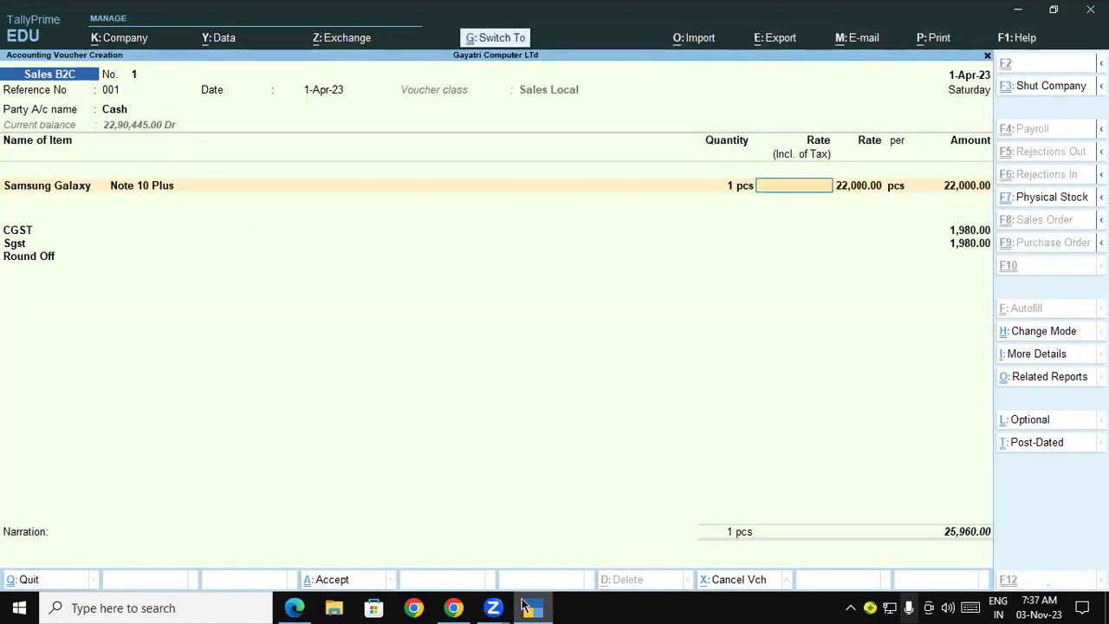
{"action": "key", "text": "ctrl+a"}
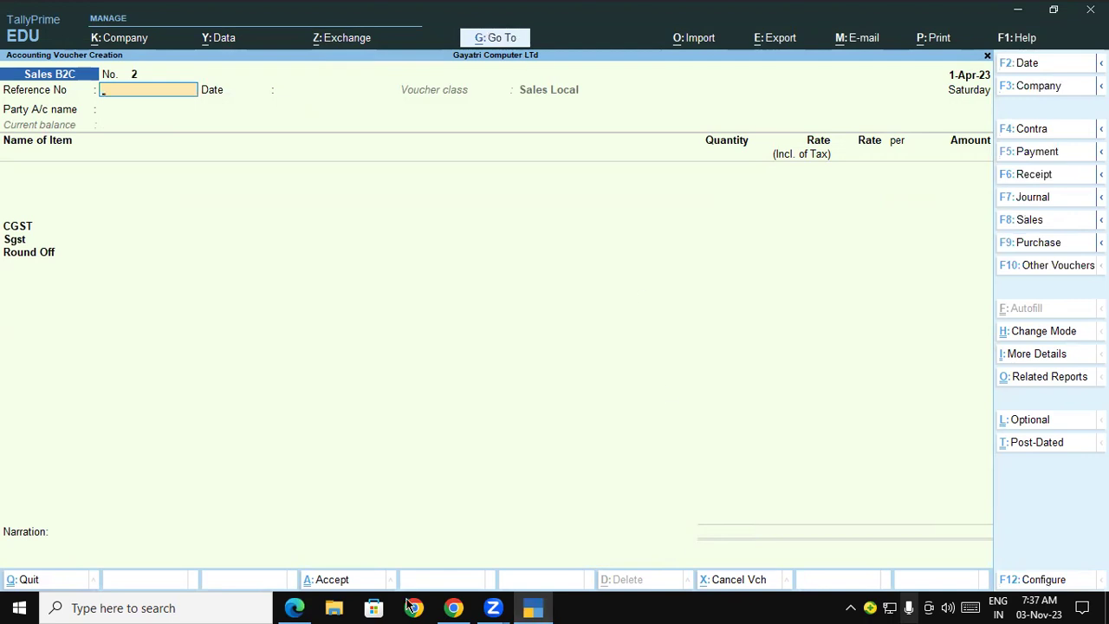
Step: Switch to the PDF workbook in Edge and read the Report Checking section on GSTR1 and its configuration
{"action": "key", "text": "alt+Tab"}
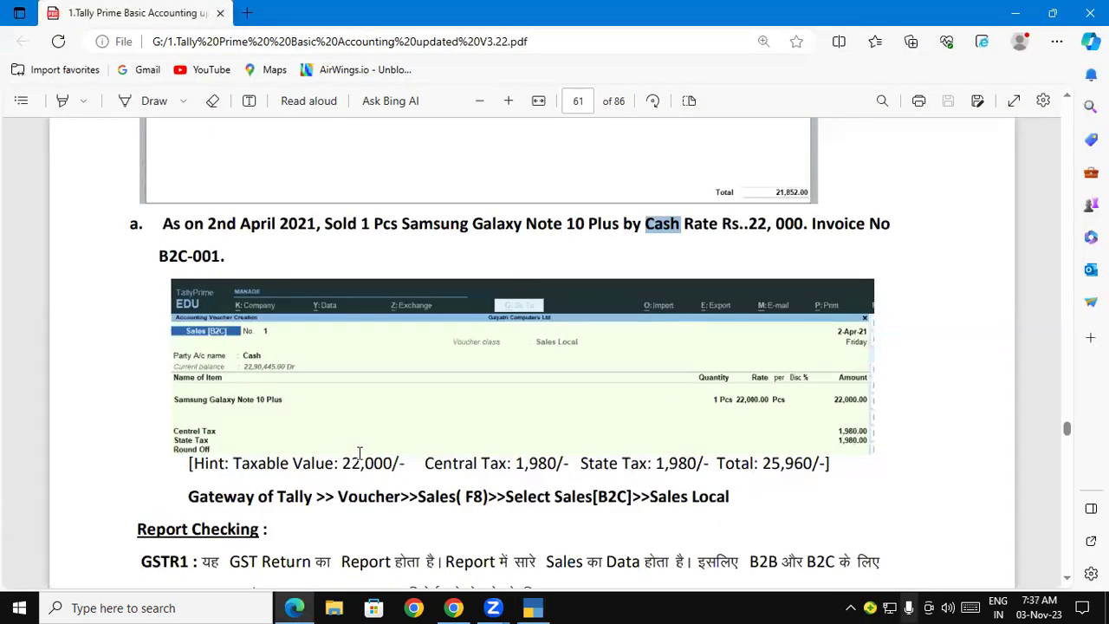
{"action": "scroll", "coordinate": [358, 439], "scroll_direction": "down", "scroll_amount": 5}
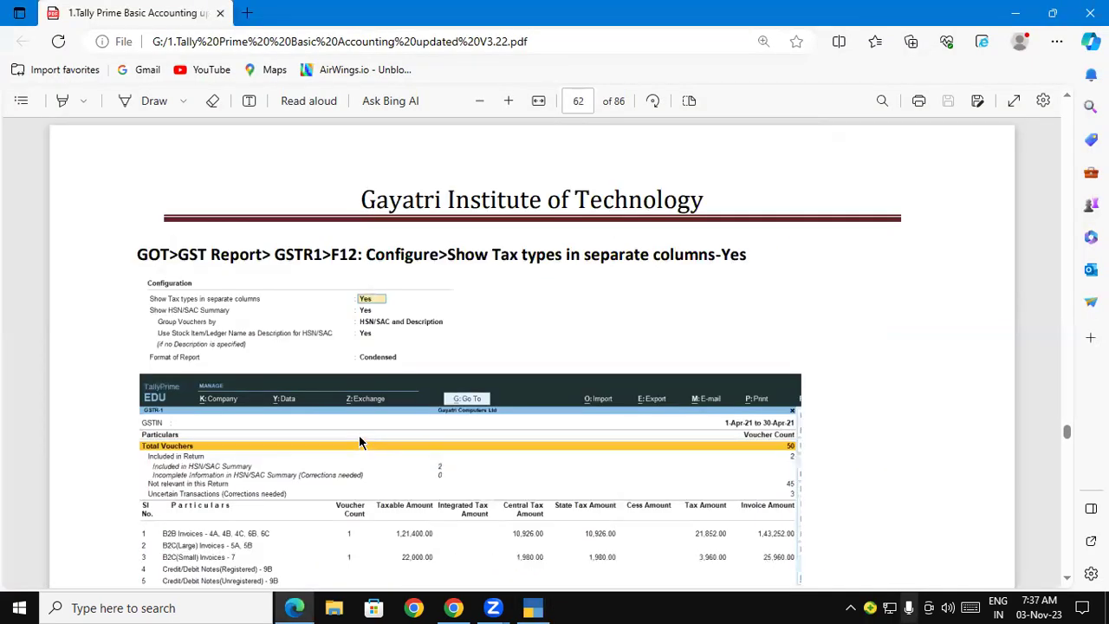
{"action": "scroll", "coordinate": [358, 427], "scroll_direction": "up", "scroll_amount": 3}
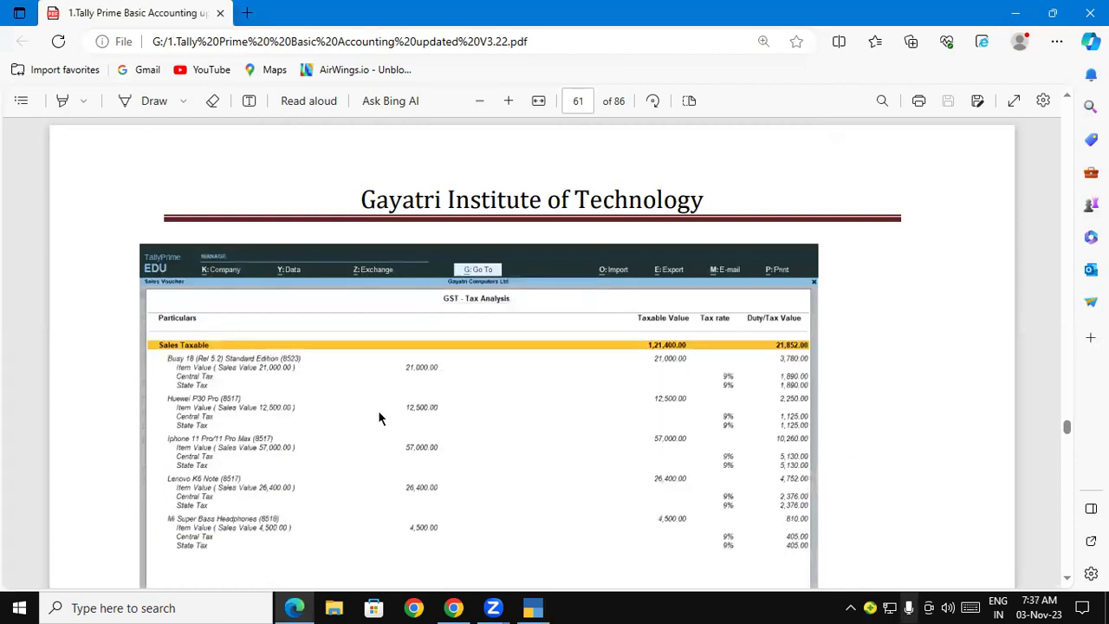
{"action": "scroll", "coordinate": [381, 414], "scroll_direction": "down", "scroll_amount": 5}
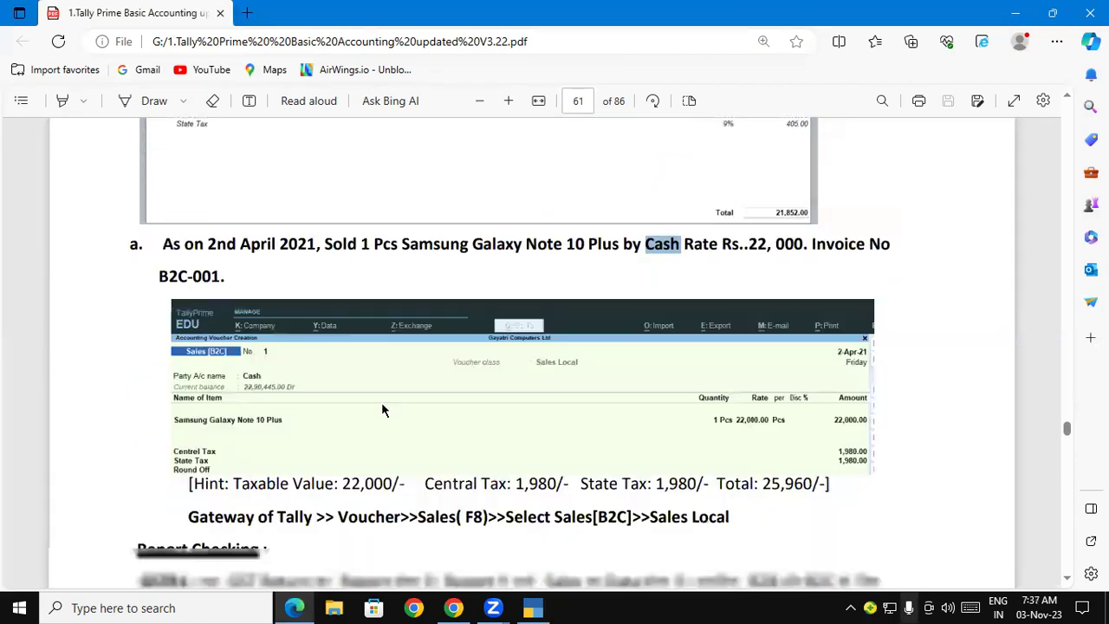
{"action": "scroll", "coordinate": [383, 406], "scroll_direction": "down", "scroll_amount": 4}
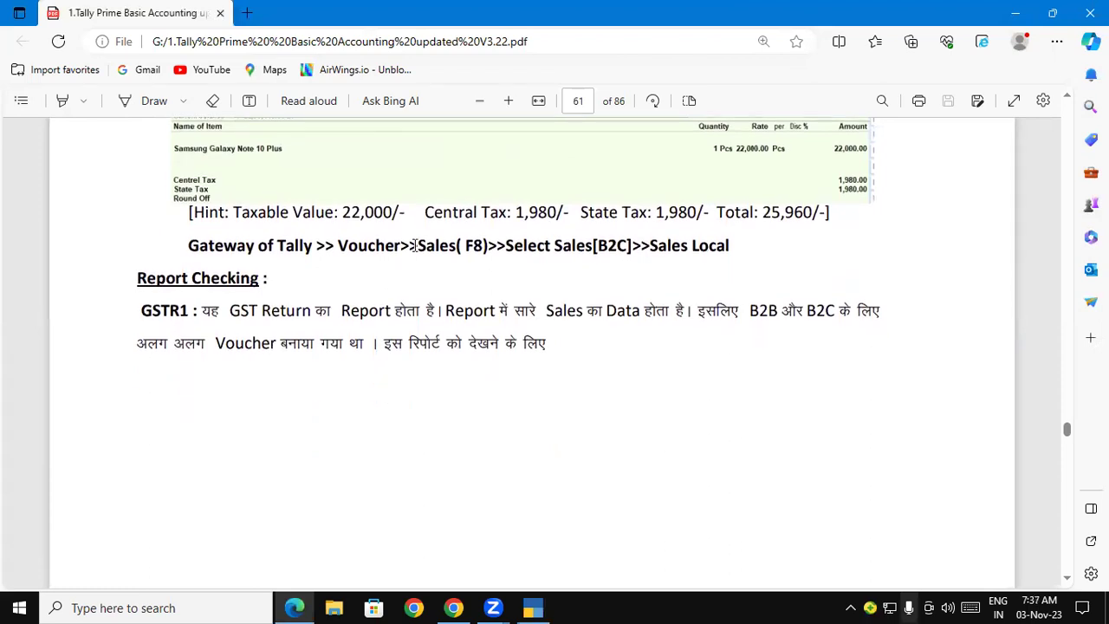
Step: Read the workbook's page 62 instructions for opening the GSTR1 report and showing tax types in separate columns
{"action": "left_click_drag", "start_coordinate": [123, 327], "coordinate": [197, 326]}
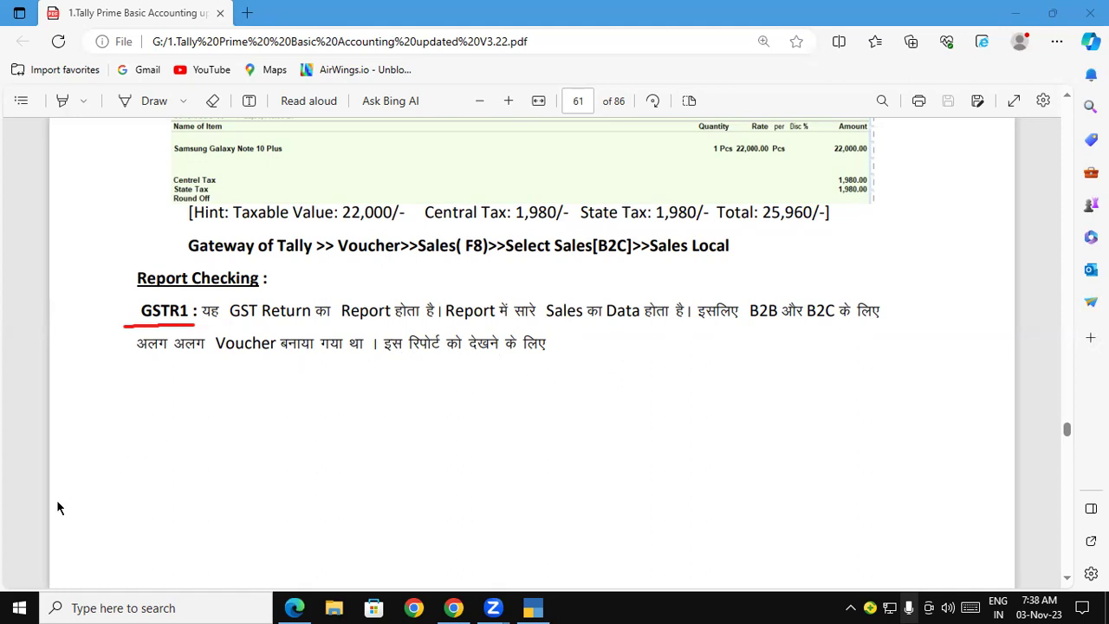
{"action": "left_click", "coordinate": [284, 485]}
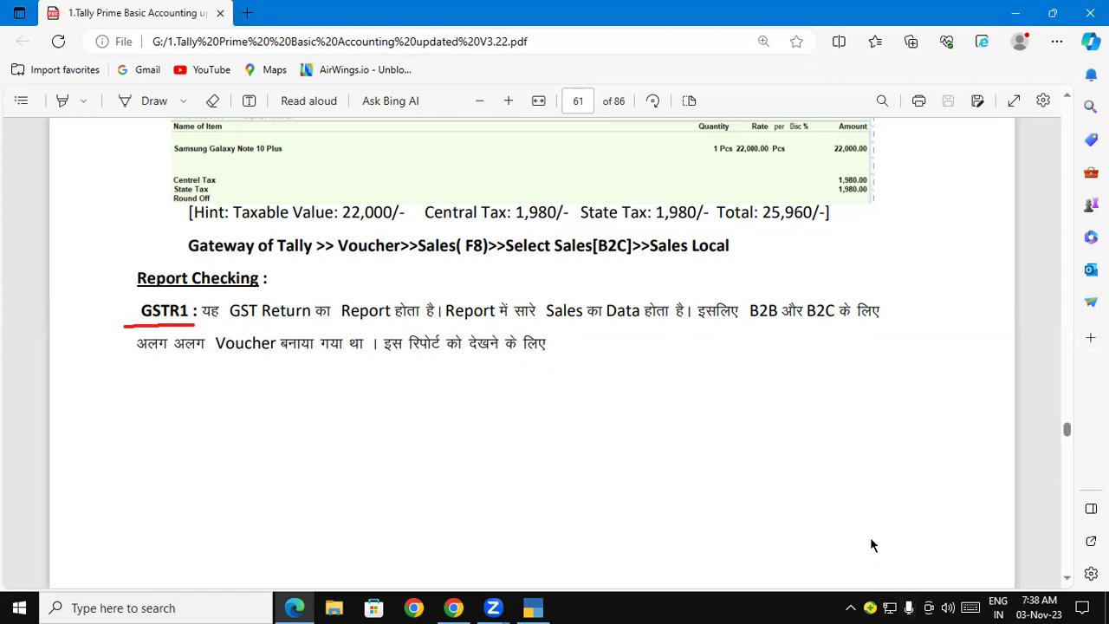
{"action": "scroll", "coordinate": [871, 517], "scroll_direction": "down", "scroll_amount": 10}
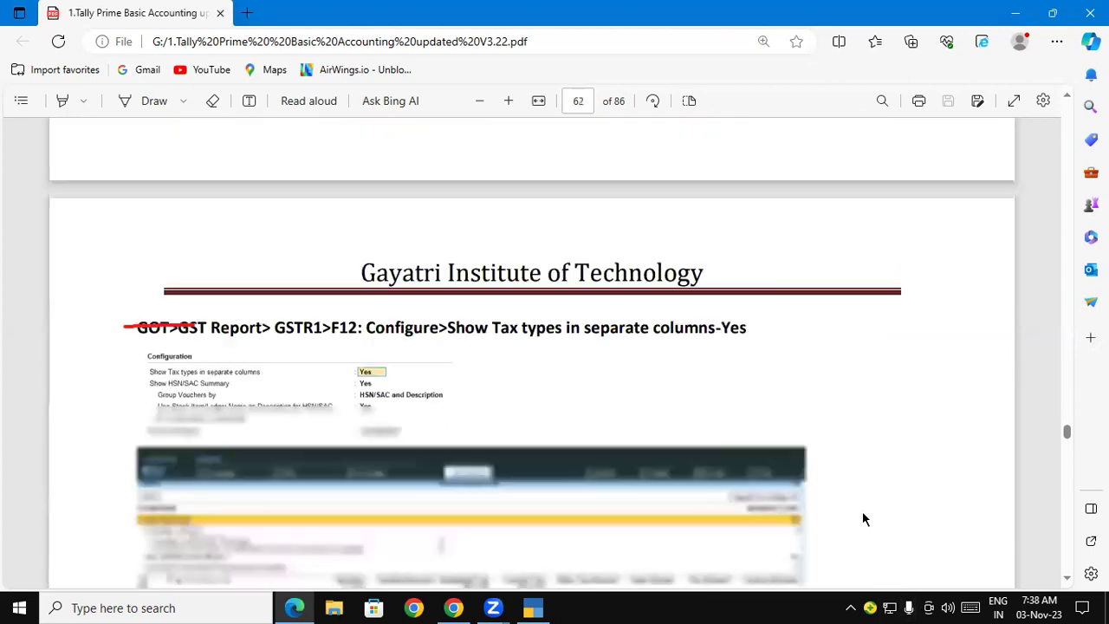
{"action": "scroll", "coordinate": [863, 519], "scroll_direction": "down", "scroll_amount": 1}
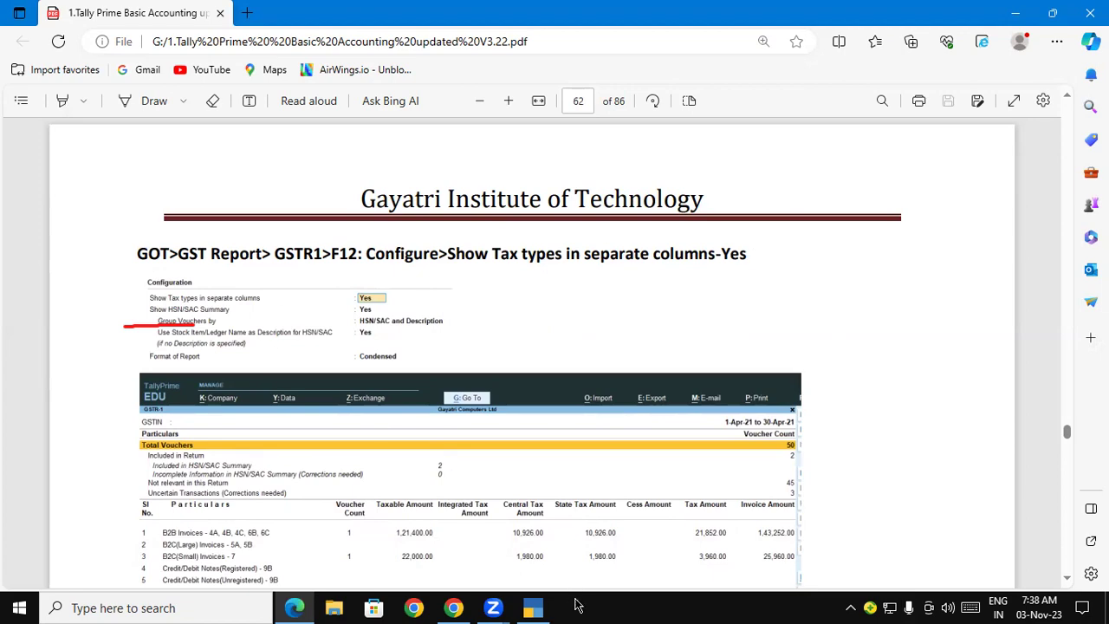
Step: Switch to TallyPrime and leave the Sales B2C voucher screen for the Gateway of Tally
{"action": "left_click", "coordinate": [533, 607]}
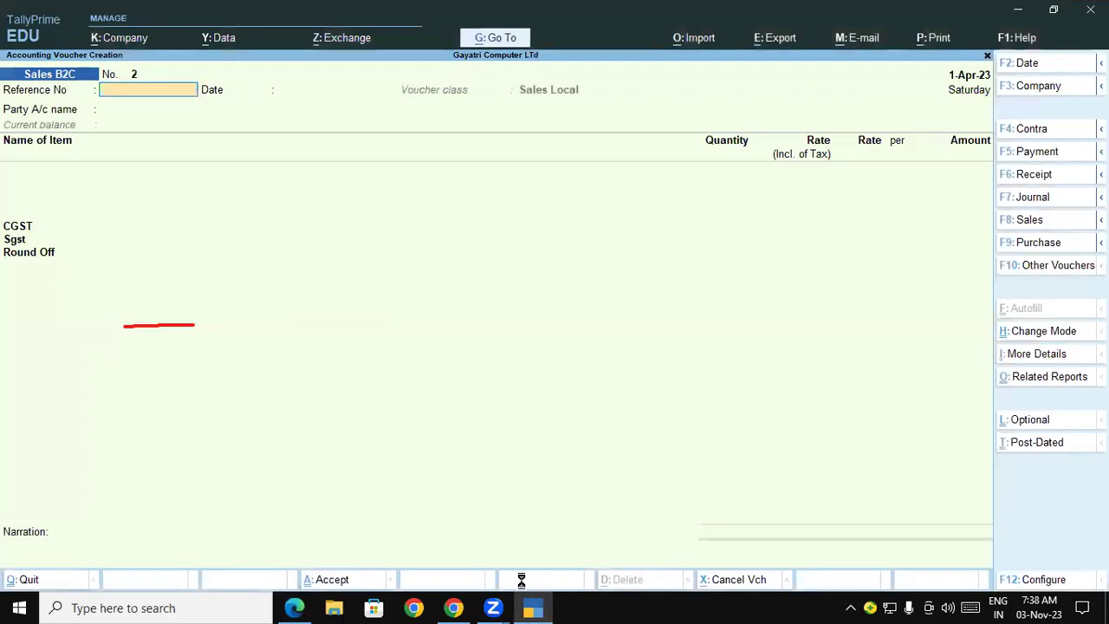
{"action": "key", "text": "Escape"}
{"action": "key", "text": "Up"}
{"action": "key", "text": "Up"}
{"action": "key", "text": "Up"}
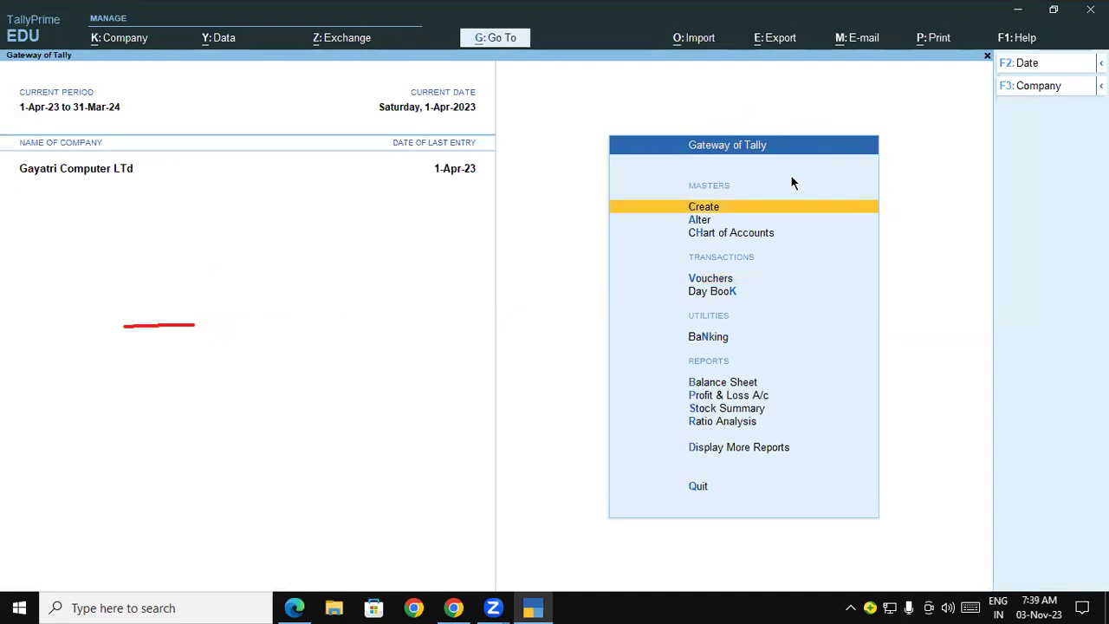
Step: Open the GSTR-1 report from the GST reports
{"action": "key", "text": "Down"}
{"action": "key", "text": "Down"}
{"action": "key", "text": "Down"}
{"action": "key", "text": "Down"}
{"action": "key", "text": "Down"}
{"action": "key", "text": "Down"}
{"action": "key", "text": "Down"}
{"action": "key", "text": "Down"}
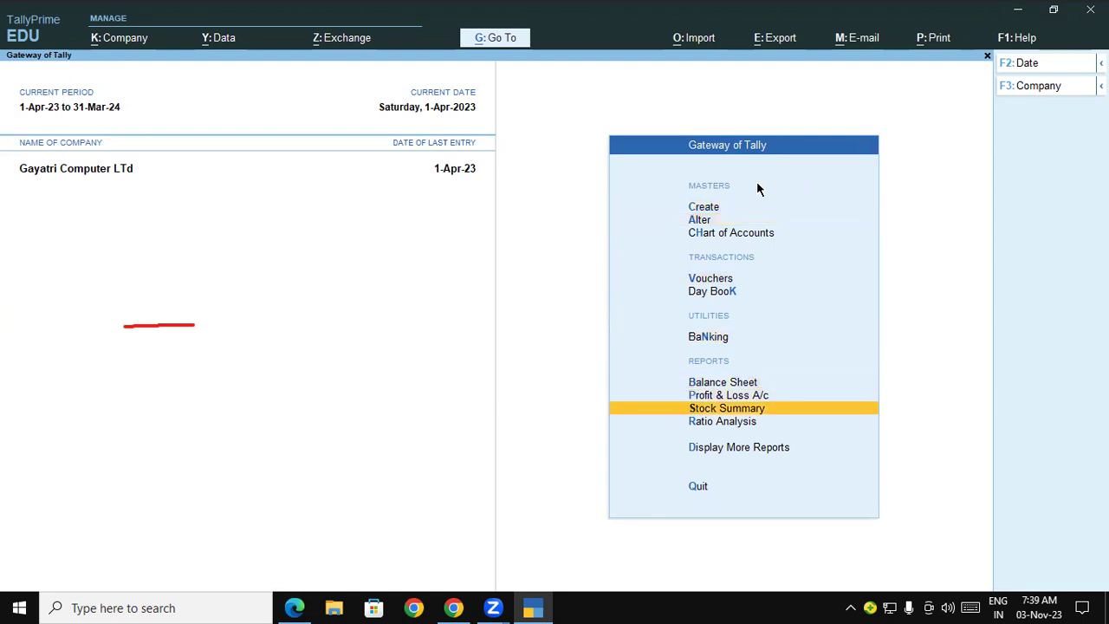
{"action": "key", "text": "Down"}
{"action": "key", "text": "Down"}
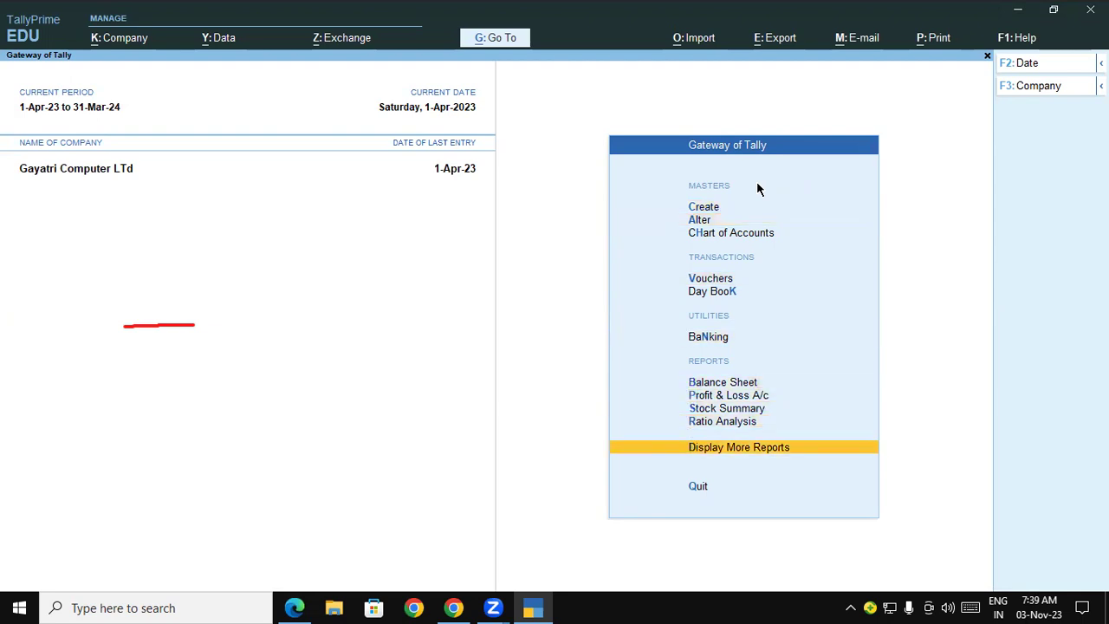
{"action": "key", "text": "Return"}
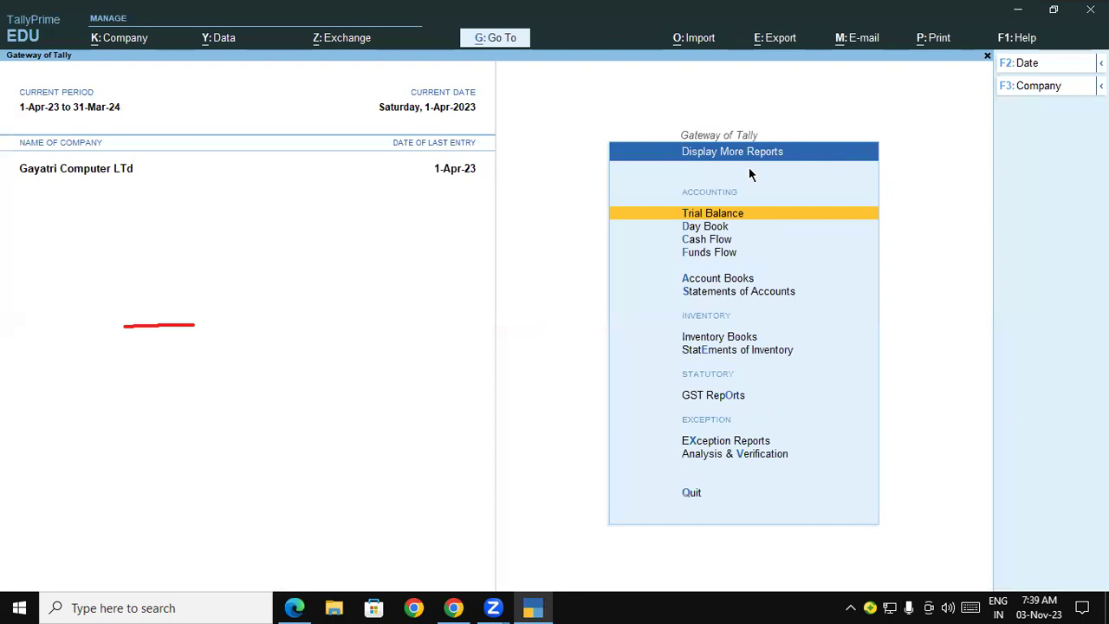
{"action": "left_click", "coordinate": [729, 397]}
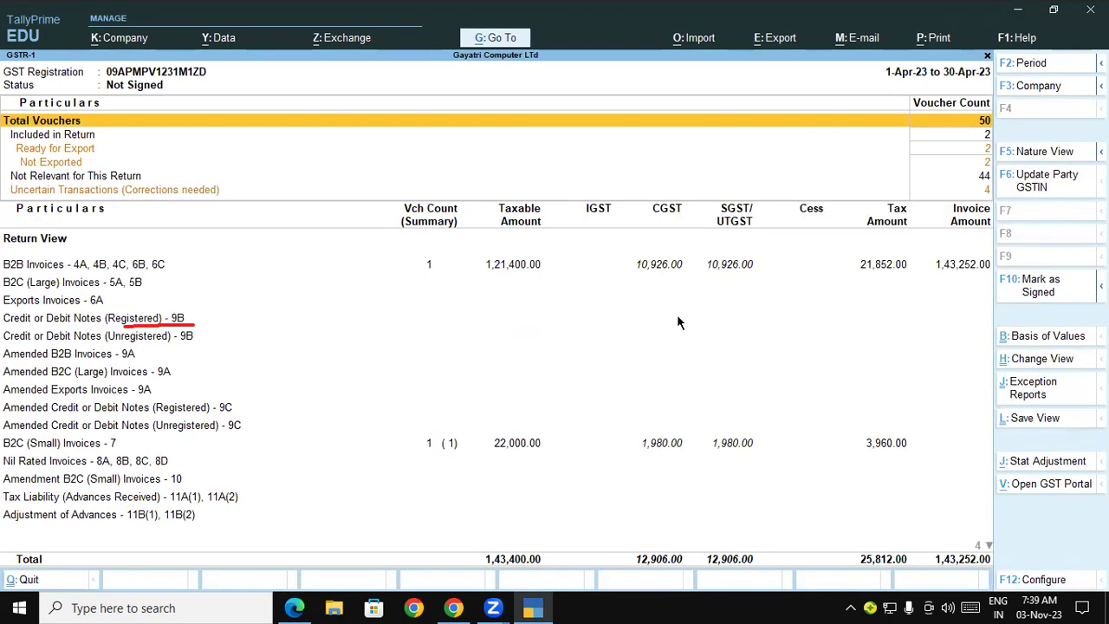
Step: Check the report configuration against the PDF workbook in Edge, and set the GSTR-1 format of report to Detailed in TallyPrime
{"action": "key", "text": "F12"}
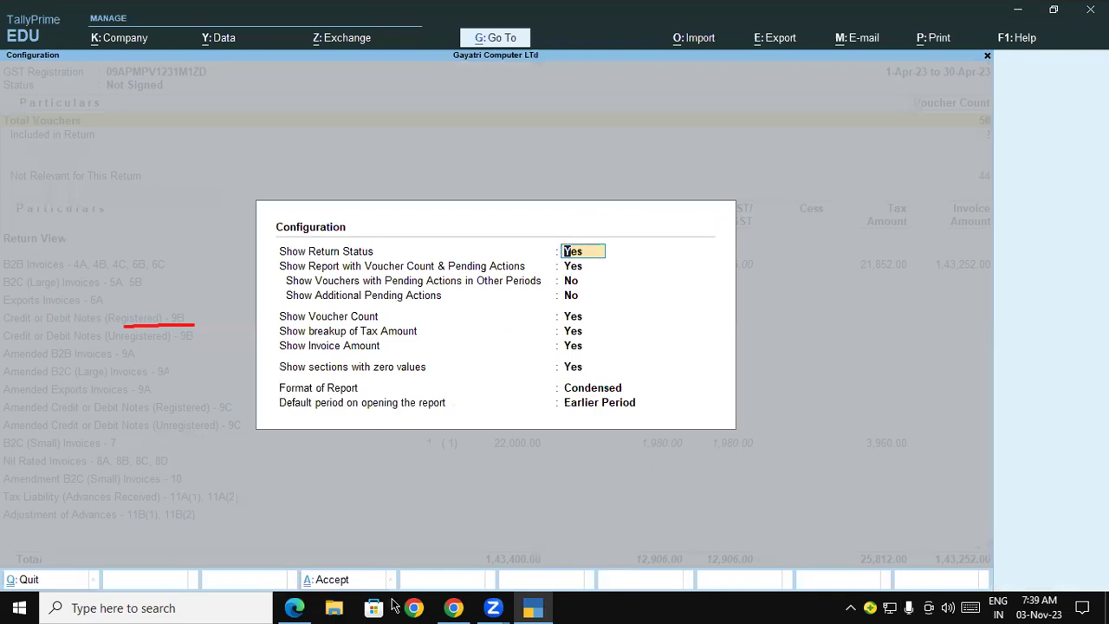
{"action": "left_click", "coordinate": [294, 608]}
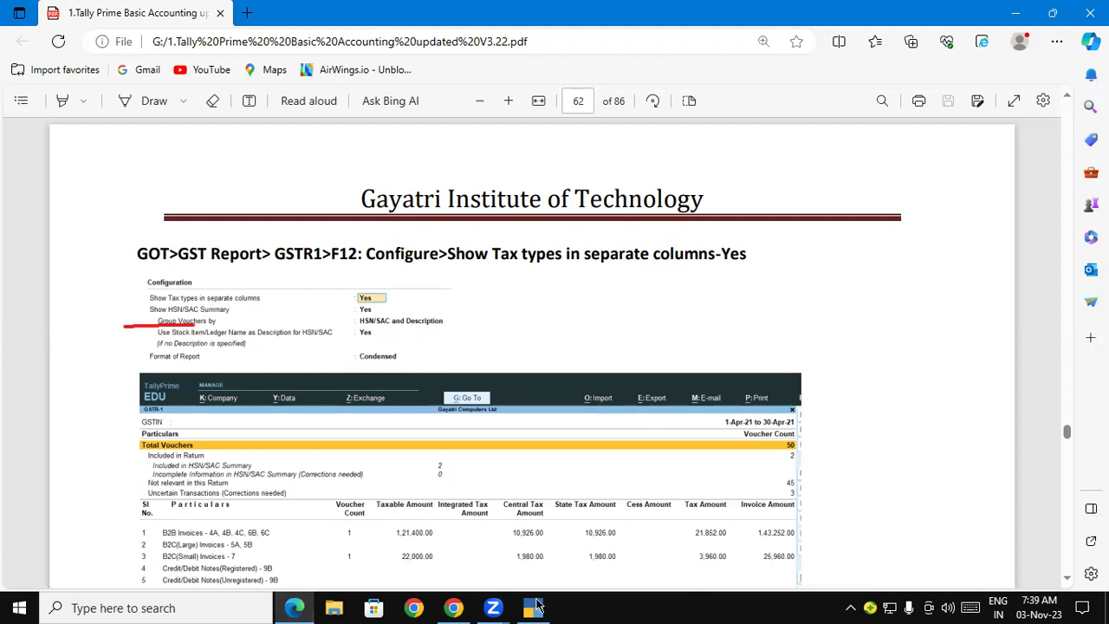
{"action": "left_click", "coordinate": [537, 604]}
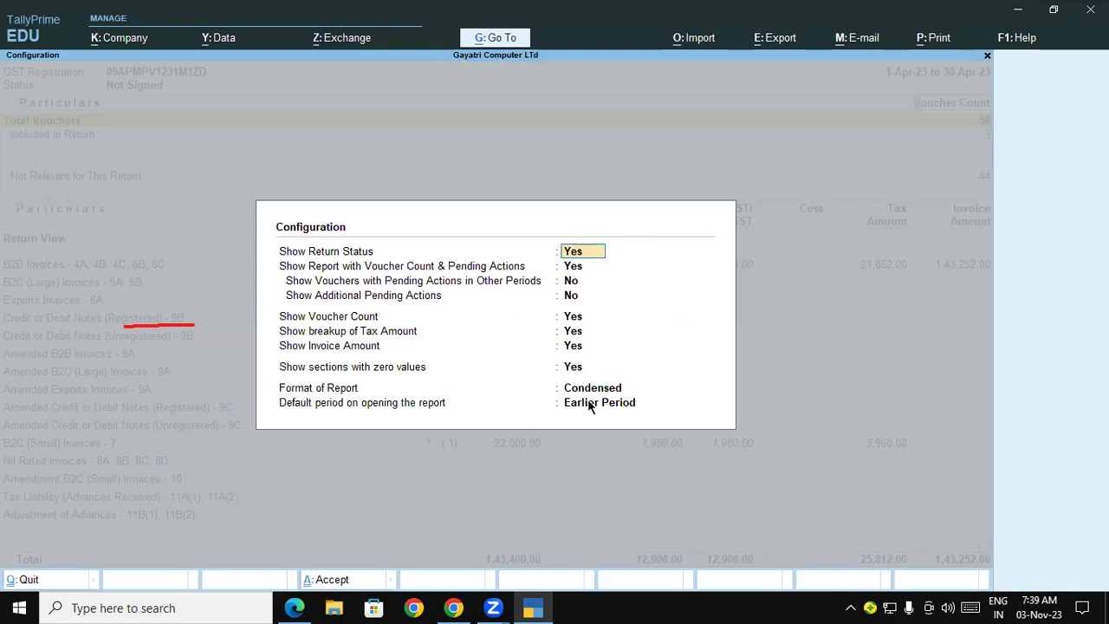
{"action": "left_click", "coordinate": [609, 391]}
{"action": "key", "text": "Down"}
{"action": "key", "text": "Return"}
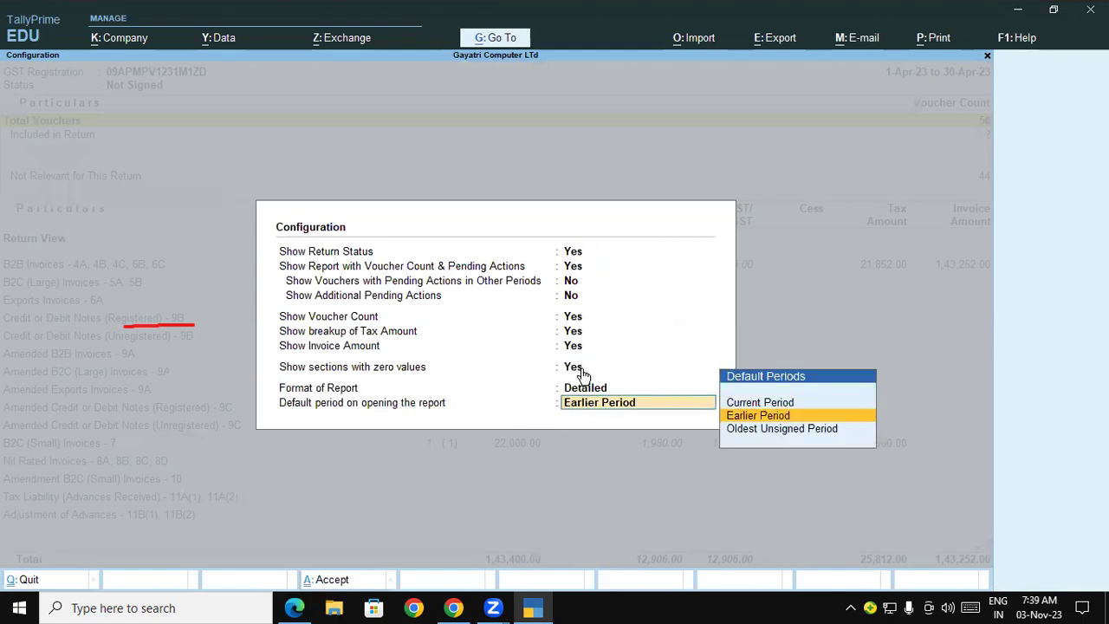
{"action": "key", "text": "Return"}
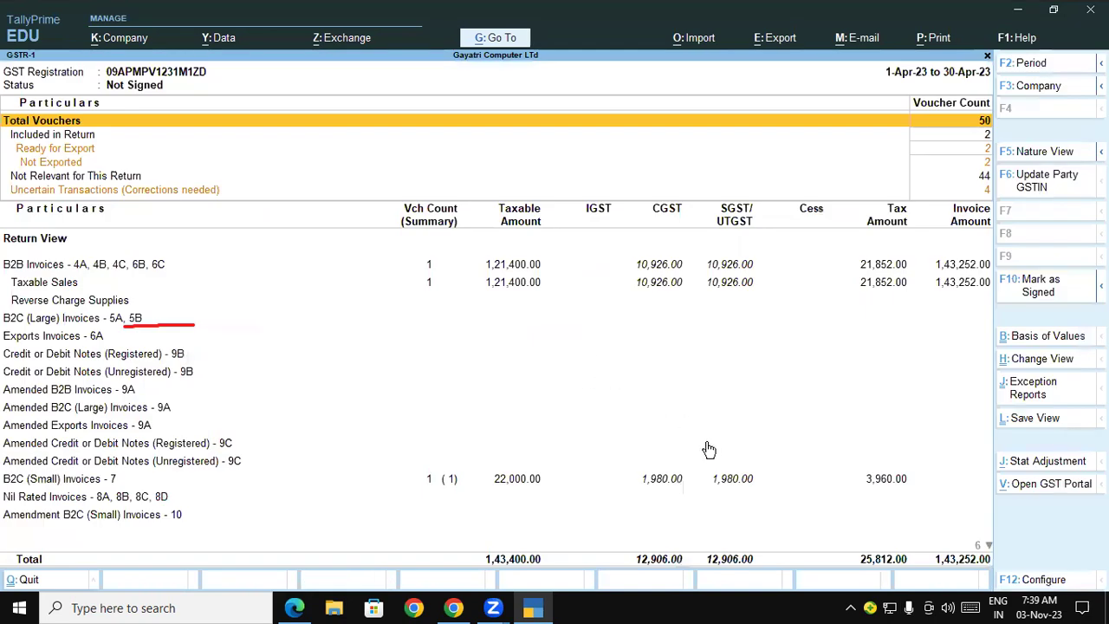
Step: Examine the B2B Invoices and B2C (Small) Invoices rows in the GSTR-1 return view
{"action": "left_click", "coordinate": [62, 266]}
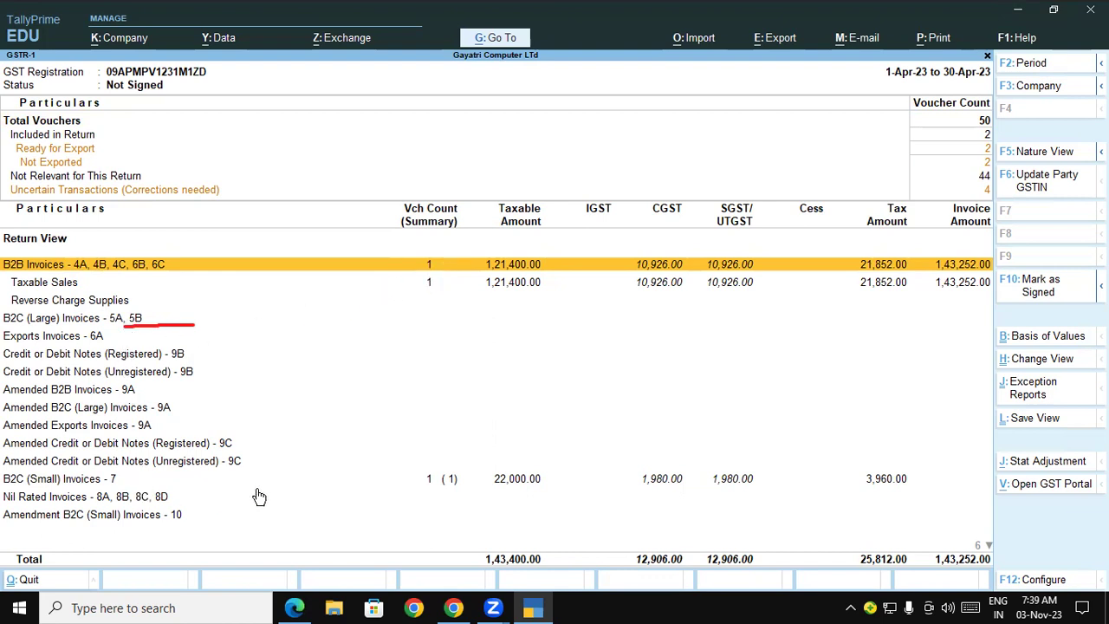
{"action": "left_click", "coordinate": [469, 485]}
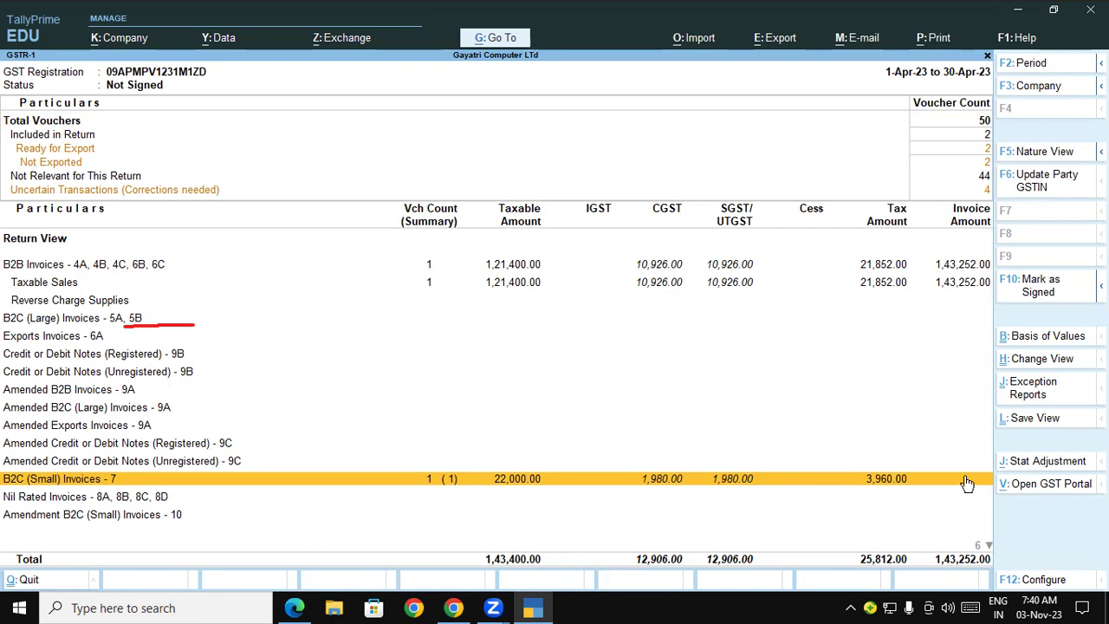
{"action": "left_click", "coordinate": [912, 151]}
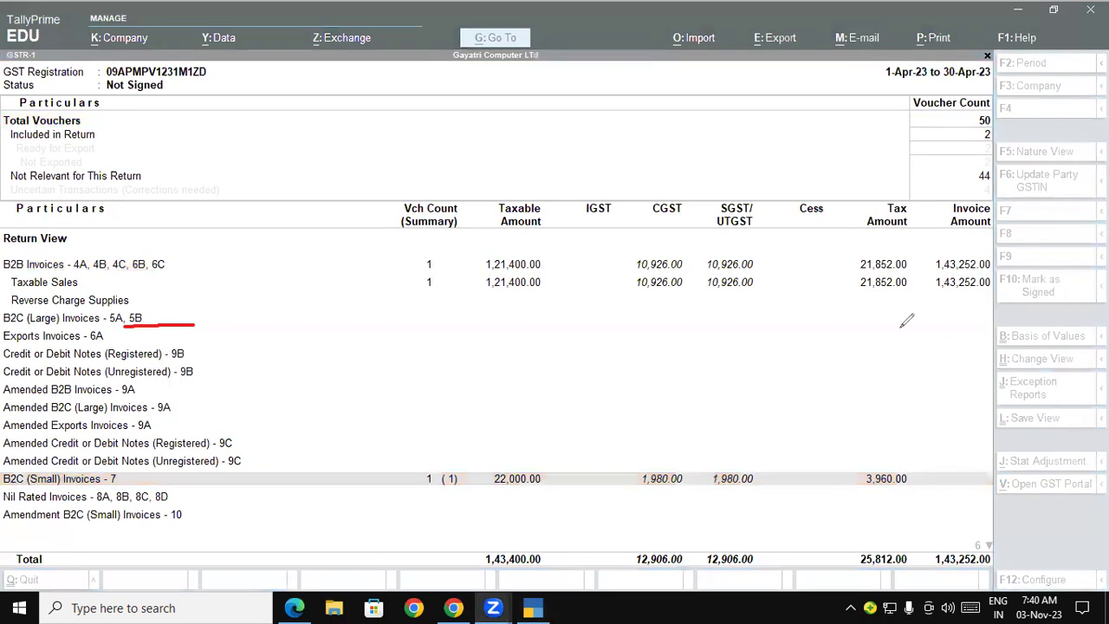
{"action": "mouse_move", "coordinate": [863, 580]}
{"action": "left_mouse_down"}
{"action": "mouse_move", "coordinate": [892, 586]}
{"action": "mouse_move", "coordinate": [920, 561]}
{"action": "left_mouse_up"}
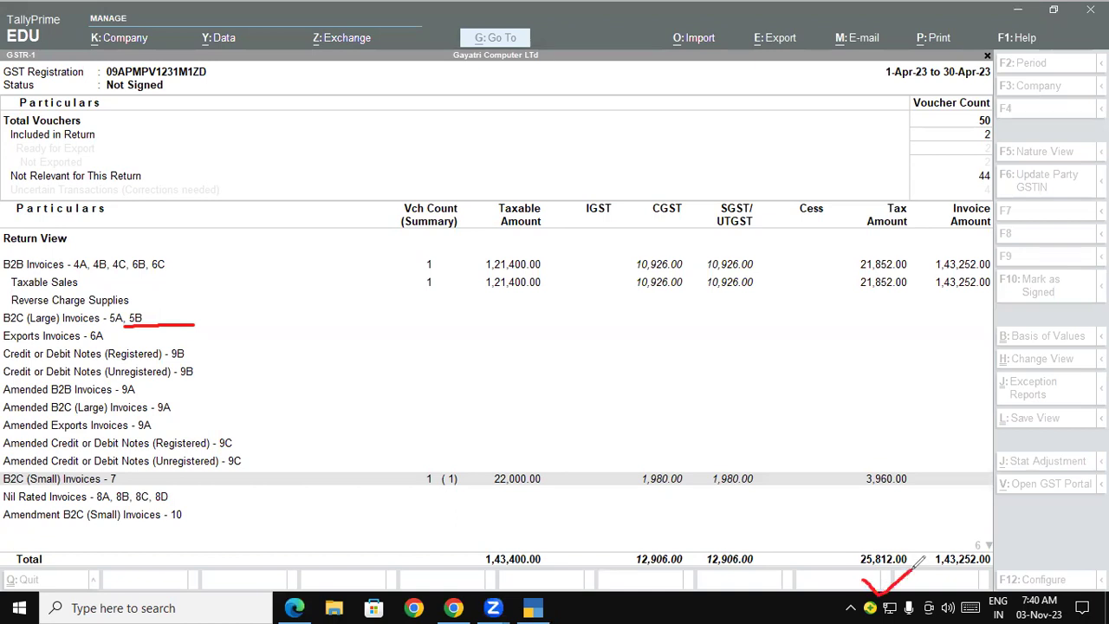
{"action": "mouse_move", "coordinate": [908, 542]}
{"action": "left_mouse_down"}
{"action": "mouse_move", "coordinate": [834, 518]}
{"action": "mouse_move", "coordinate": [854, 590]}
{"action": "mouse_move", "coordinate": [953, 518]}
{"action": "mouse_move", "coordinate": [910, 532]}
{"action": "left_mouse_up"}
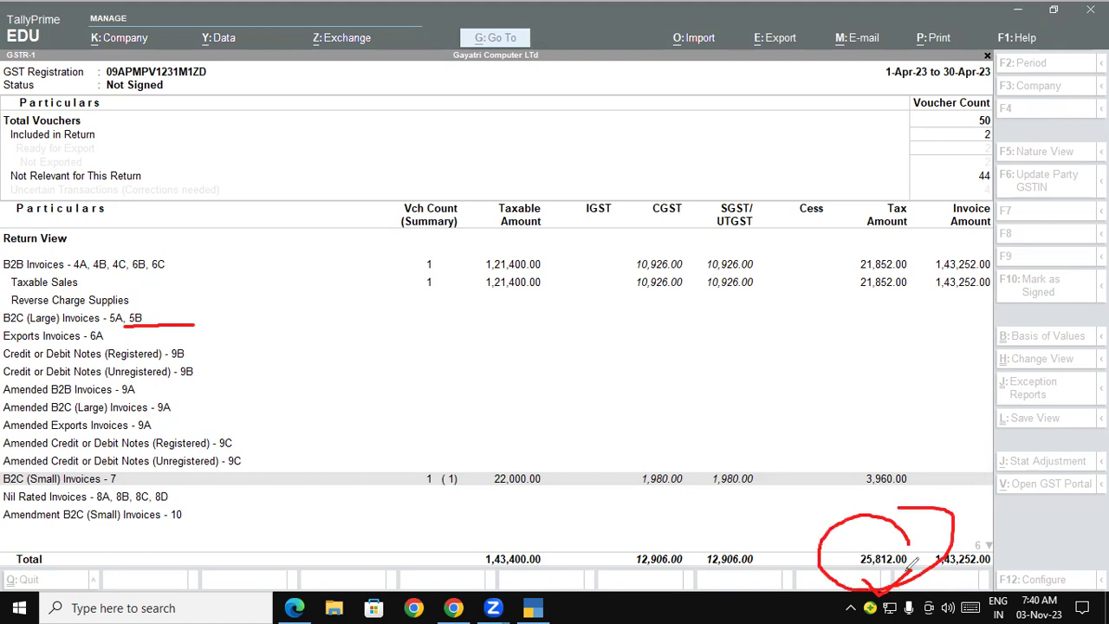
{"action": "left_click_drag", "start_coordinate": [871, 511], "coordinate": [890, 406]}
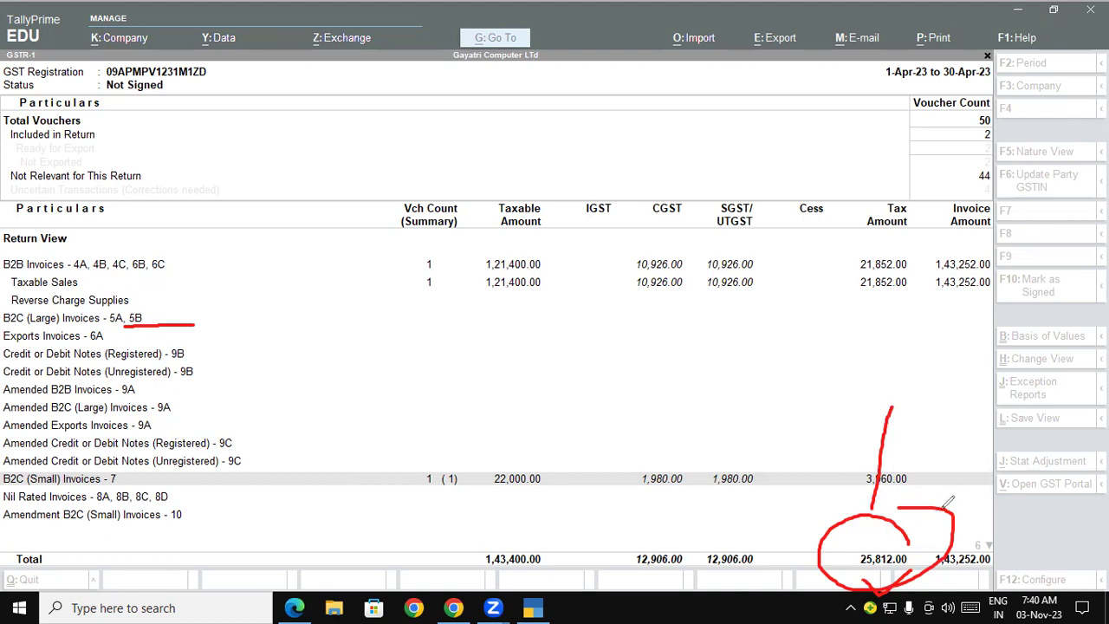
{"action": "mouse_move", "coordinate": [682, 352]}
{"action": "left_mouse_down"}
{"action": "mouse_move", "coordinate": [778, 322]}
{"action": "mouse_move", "coordinate": [718, 368]}
{"action": "mouse_move", "coordinate": [717, 407]}
{"action": "left_mouse_up"}
{"action": "mouse_move", "coordinate": [747, 355]}
{"action": "left_mouse_down"}
{"action": "mouse_move", "coordinate": [752, 348]}
{"action": "mouse_move", "coordinate": [795, 386]}
{"action": "left_mouse_up"}
{"action": "left_click_drag", "start_coordinate": [793, 343], "coordinate": [771, 397]}
{"action": "left_click_drag", "start_coordinate": [766, 346], "coordinate": [830, 397]}
{"action": "mouse_move", "coordinate": [862, 287]}
{"action": "left_mouse_down"}
{"action": "mouse_move", "coordinate": [867, 334]}
{"action": "mouse_move", "coordinate": [892, 329]}
{"action": "left_mouse_up"}
{"action": "left_click_drag", "start_coordinate": [897, 295], "coordinate": [907, 326]}
{"action": "left_click", "coordinate": [884, 249]}
{"action": "mouse_move", "coordinate": [974, 294]}
{"action": "left_mouse_down"}
{"action": "mouse_move", "coordinate": [978, 271]}
{"action": "mouse_move", "coordinate": [1018, 295]}
{"action": "mouse_move", "coordinate": [1006, 252]}
{"action": "mouse_move", "coordinate": [1035, 262]}
{"action": "left_mouse_up"}
{"action": "left_click_drag", "start_coordinate": [1006, 184], "coordinate": [1017, 195]}
{"action": "left_click_drag", "start_coordinate": [1035, 192], "coordinate": [1055, 227]}
{"action": "left_click_drag", "start_coordinate": [1055, 208], "coordinate": [1059, 221]}
{"action": "left_click", "coordinate": [1049, 180]}
{"action": "mouse_move", "coordinate": [1072, 158]}
{"action": "left_mouse_down"}
{"action": "mouse_move", "coordinate": [1083, 212]}
{"action": "mouse_move", "coordinate": [1093, 166]}
{"action": "mouse_move", "coordinate": [1074, 279]}
{"action": "left_mouse_up"}
{"action": "left_click", "coordinate": [869, 417]}
{"action": "left_click_drag", "start_coordinate": [973, 361], "coordinate": [1105, 279]}
{"action": "mouse_move", "coordinate": [872, 535]}
{"action": "left_mouse_down"}
{"action": "mouse_move", "coordinate": [760, 492]}
{"action": "mouse_move", "coordinate": [615, 465]}
{"action": "left_mouse_up"}
{"action": "left_click_drag", "start_coordinate": [266, 137], "coordinate": [365, 122]}
{"action": "left_click_drag", "start_coordinate": [453, 86], "coordinate": [479, 138]}
{"action": "left_click_drag", "start_coordinate": [451, 92], "coordinate": [488, 84]}
{"action": "left_click_drag", "start_coordinate": [464, 149], "coordinate": [546, 143]}
{"action": "mouse_move", "coordinate": [549, 86]}
{"action": "left_mouse_down"}
{"action": "mouse_move", "coordinate": [615, 63]}
{"action": "mouse_move", "coordinate": [587, 132]}
{"action": "left_mouse_up"}
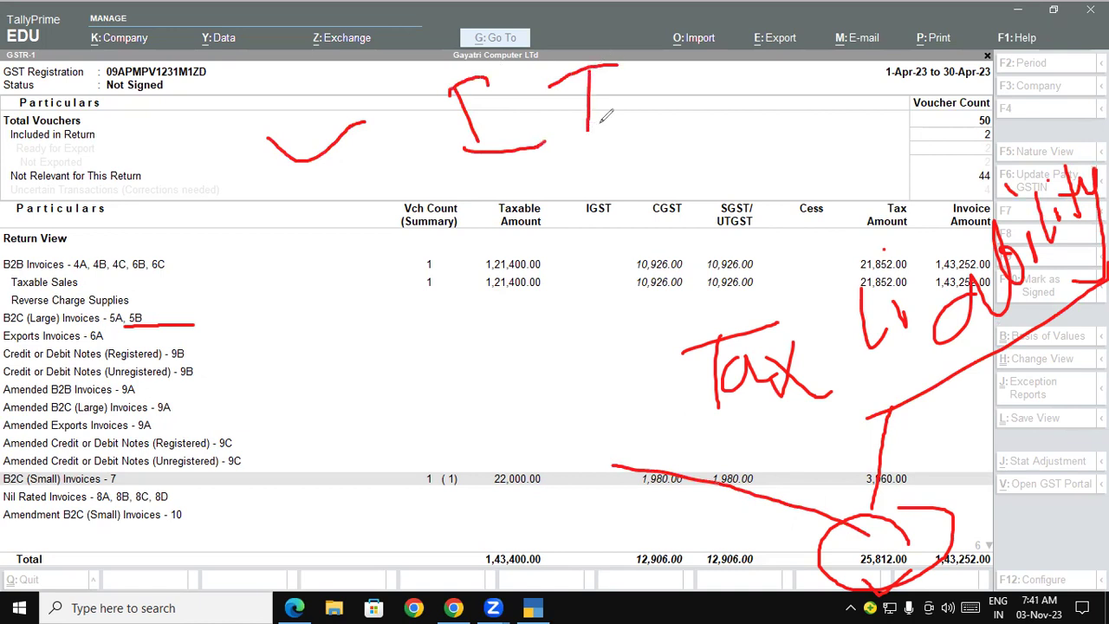
{"action": "left_click_drag", "start_coordinate": [654, 69], "coordinate": [674, 107]}
{"action": "left_click_drag", "start_coordinate": [356, 298], "coordinate": [926, 190]}
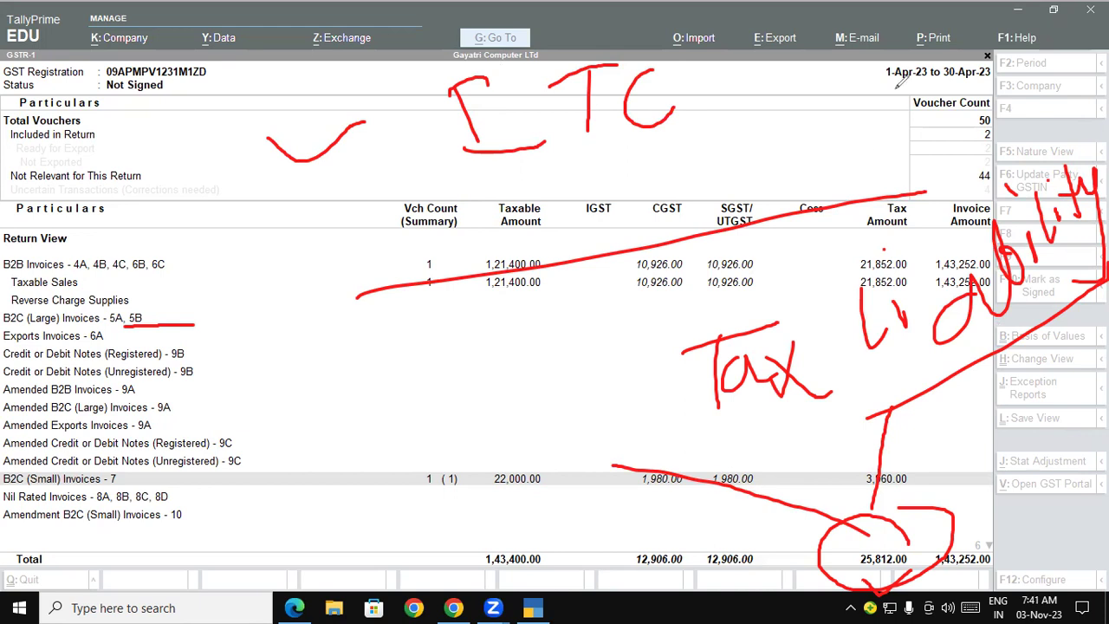
{"action": "left_click", "coordinate": [4, 462]}
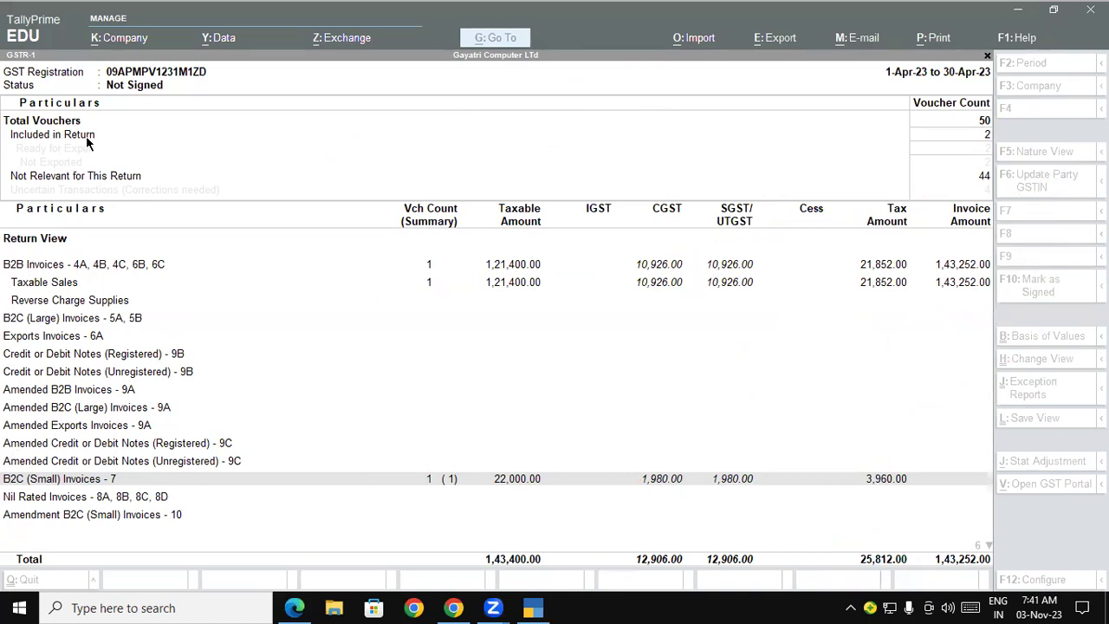
Step: Close the GSTR-1 report and return to the Gateway of Tally
{"action": "left_click", "coordinate": [287, 356]}
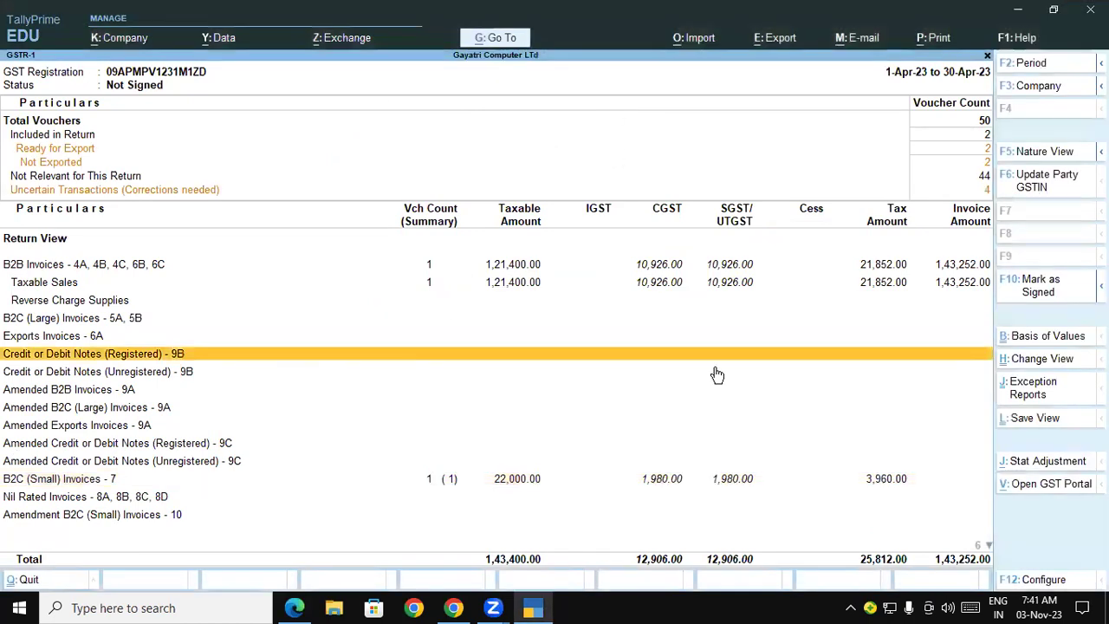
{"action": "key", "text": "Escape"}
{"action": "key", "text": "Escape"}
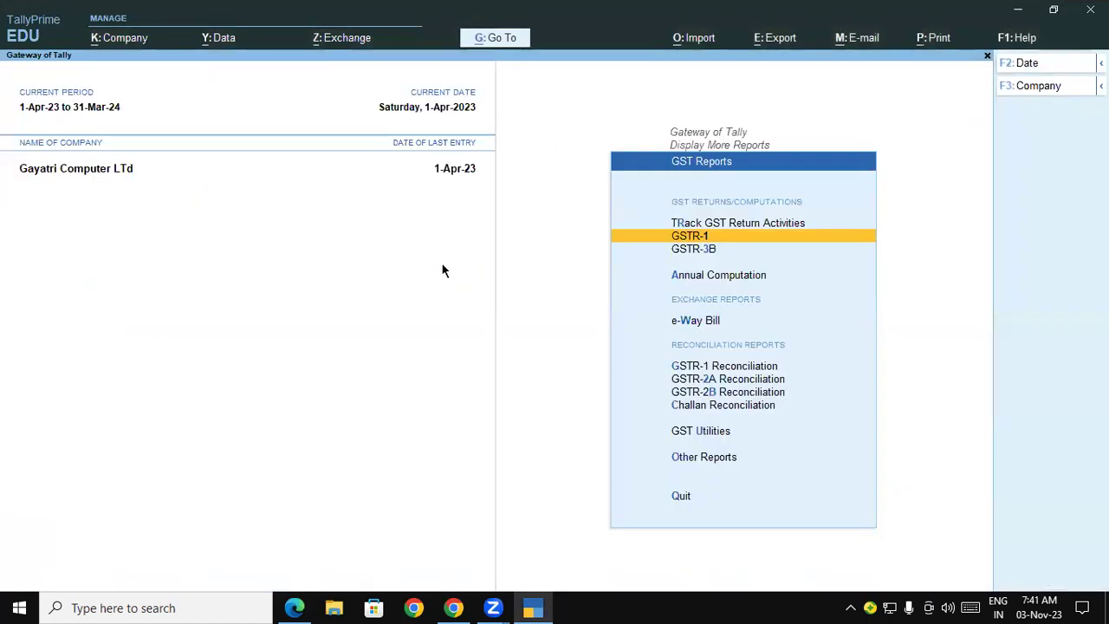
{"action": "key", "text": "Escape"}
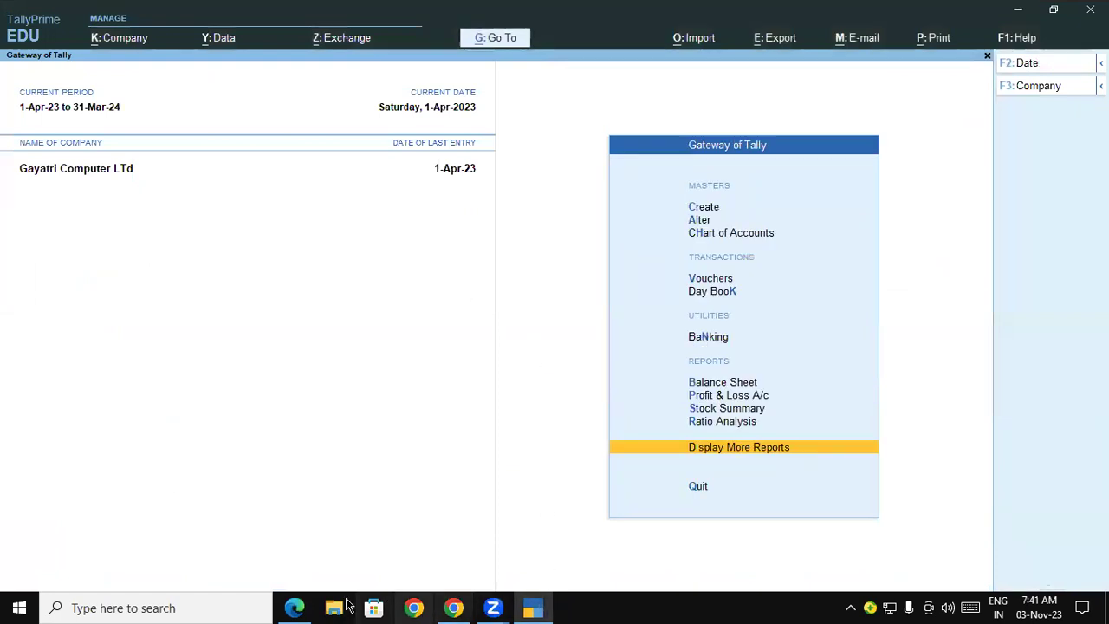
Step: Read the Sale B2C Large exercise and its stock item table in the PDF workbook in Edge, and return to TallyPrime
{"action": "left_click", "coordinate": [293, 607]}
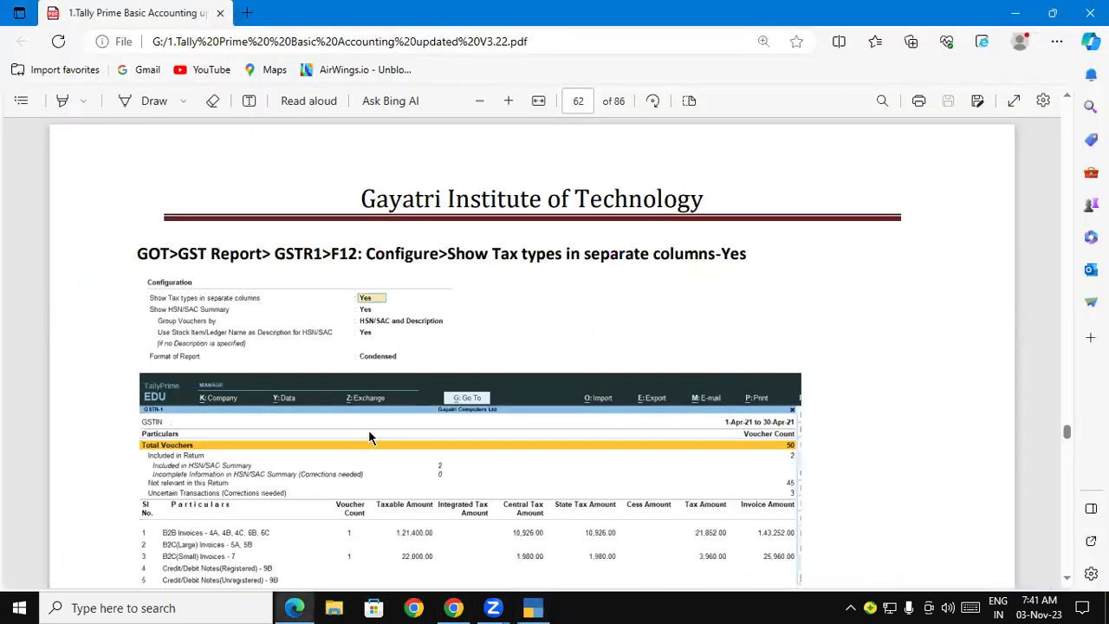
{"action": "scroll", "coordinate": [369, 432], "scroll_direction": "down", "scroll_amount": 3}
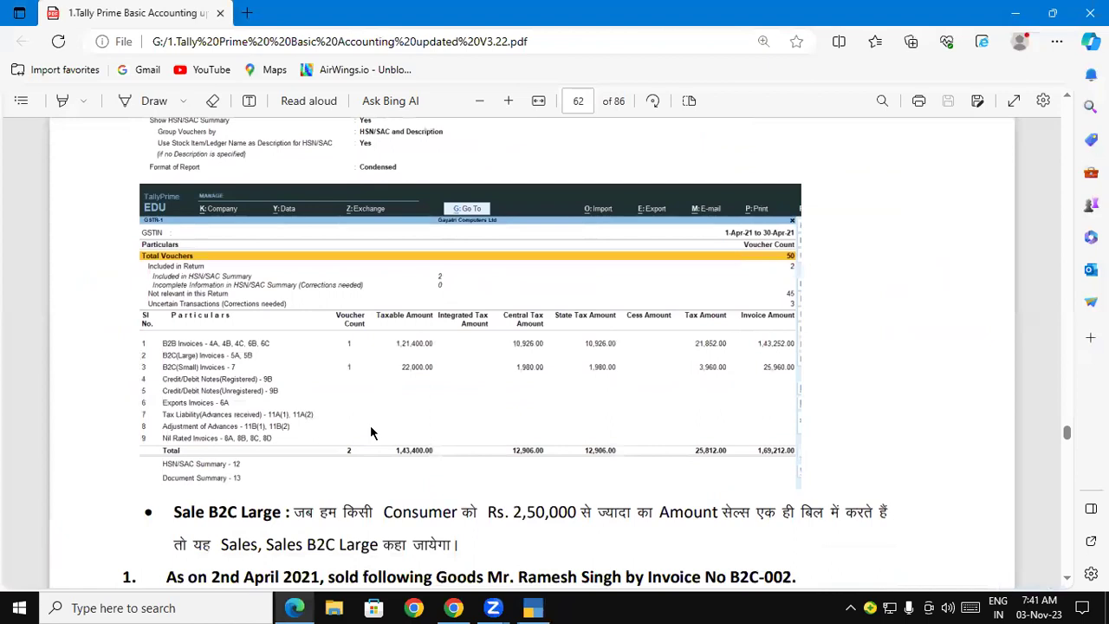
{"action": "scroll", "coordinate": [370, 432], "scroll_direction": "down", "scroll_amount": 5}
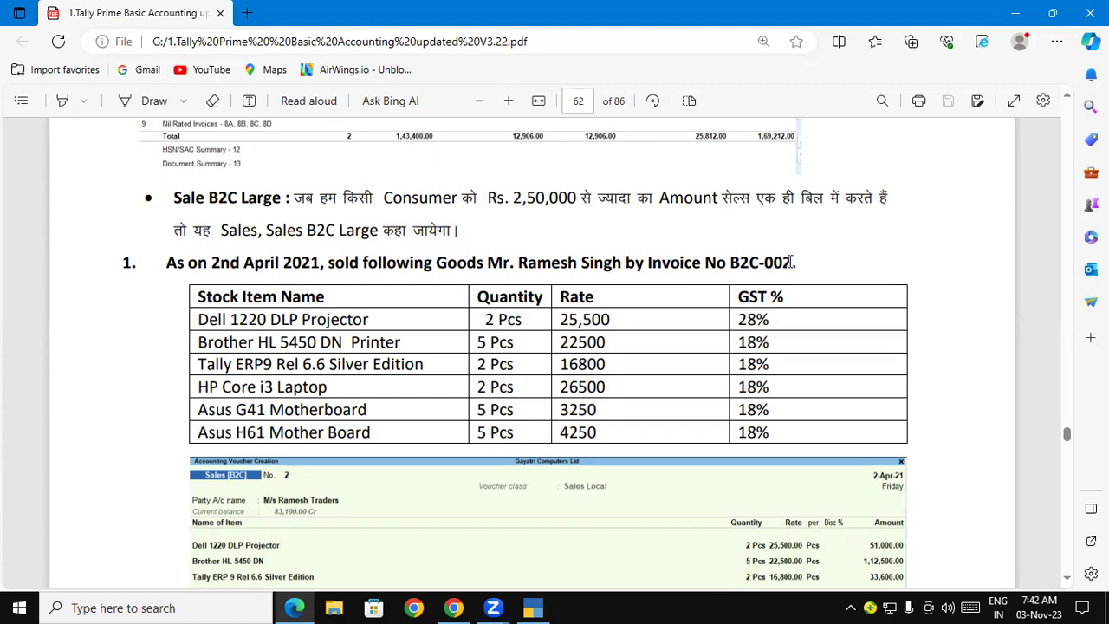
{"action": "left_click_drag", "start_coordinate": [718, 262], "coordinate": [795, 265]}
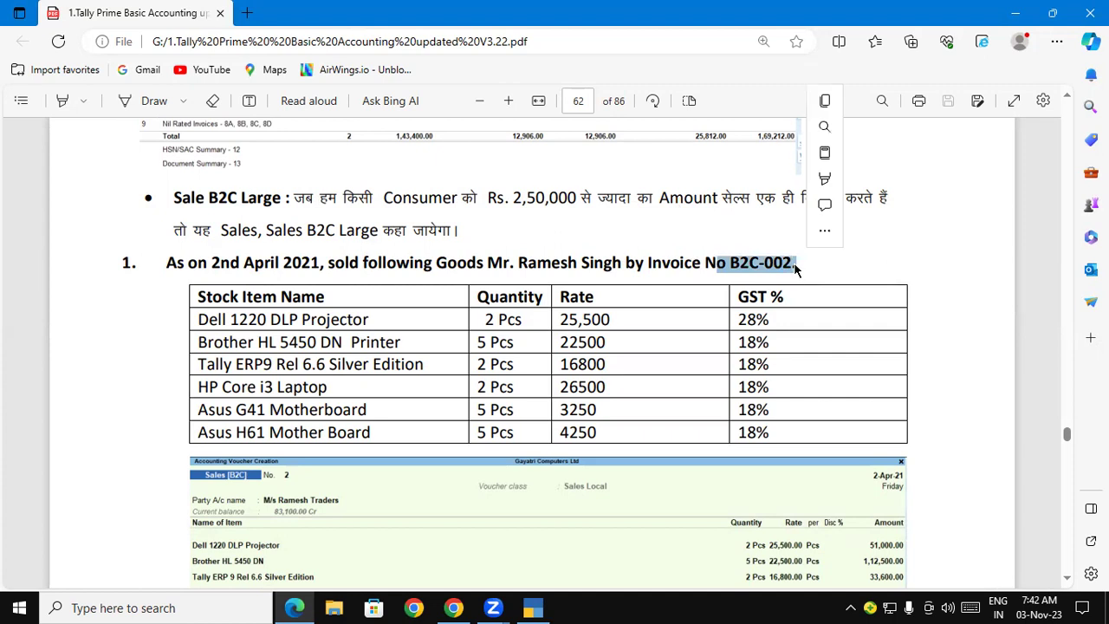
{"action": "left_click", "coordinate": [587, 262]}
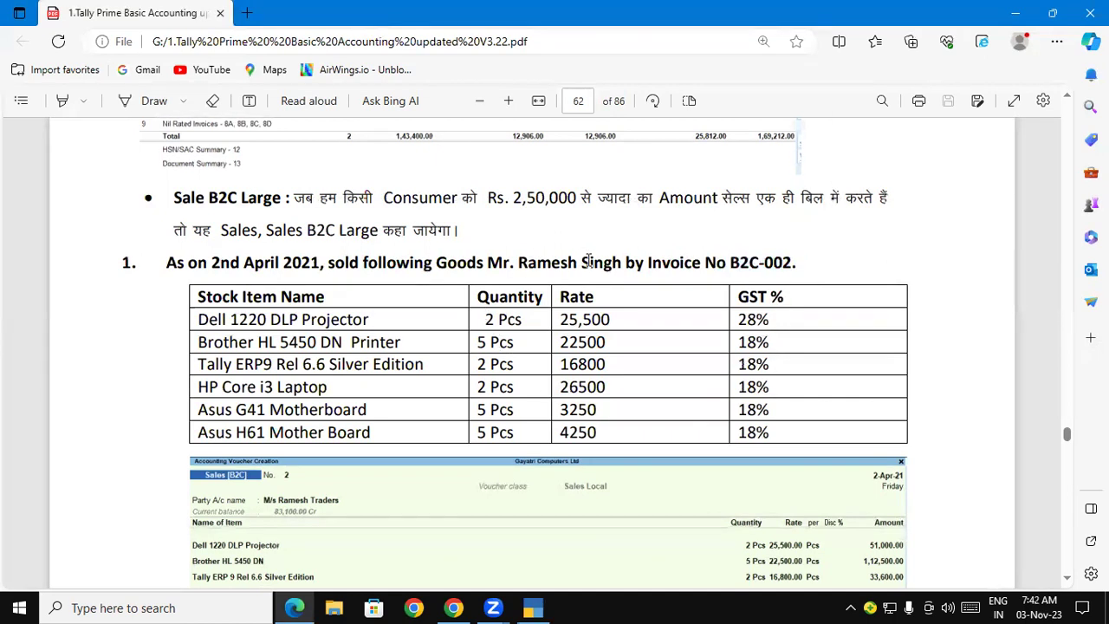
{"action": "scroll", "coordinate": [756, 485], "scroll_direction": "down", "scroll_amount": 1}
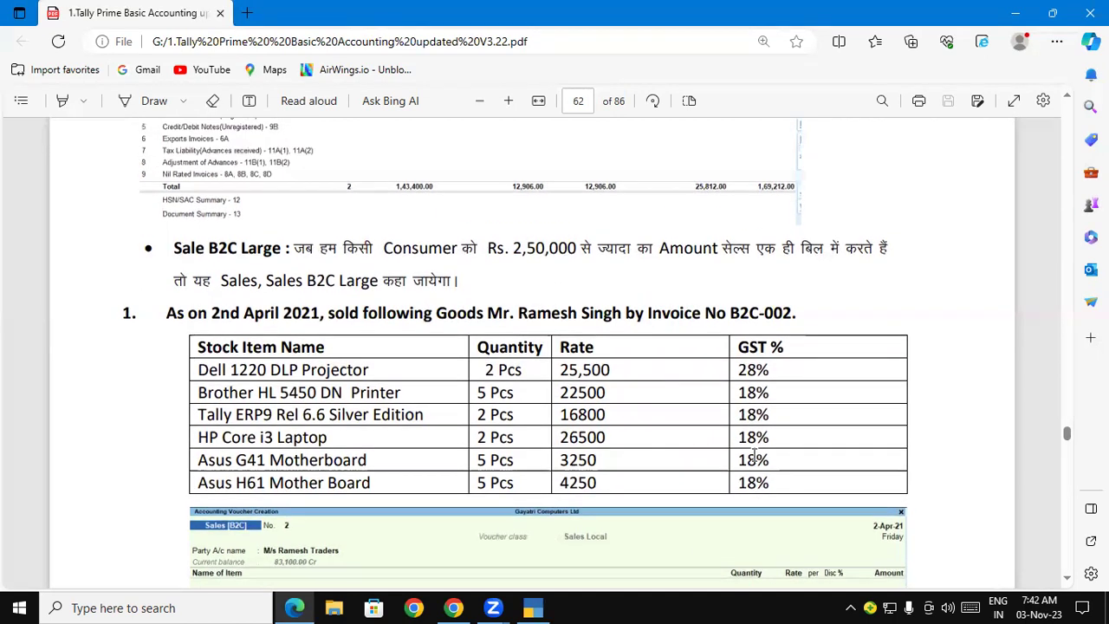
{"action": "key", "text": "Down"}
{"action": "key", "text": "Down"}
{"action": "key", "text": "Down"}
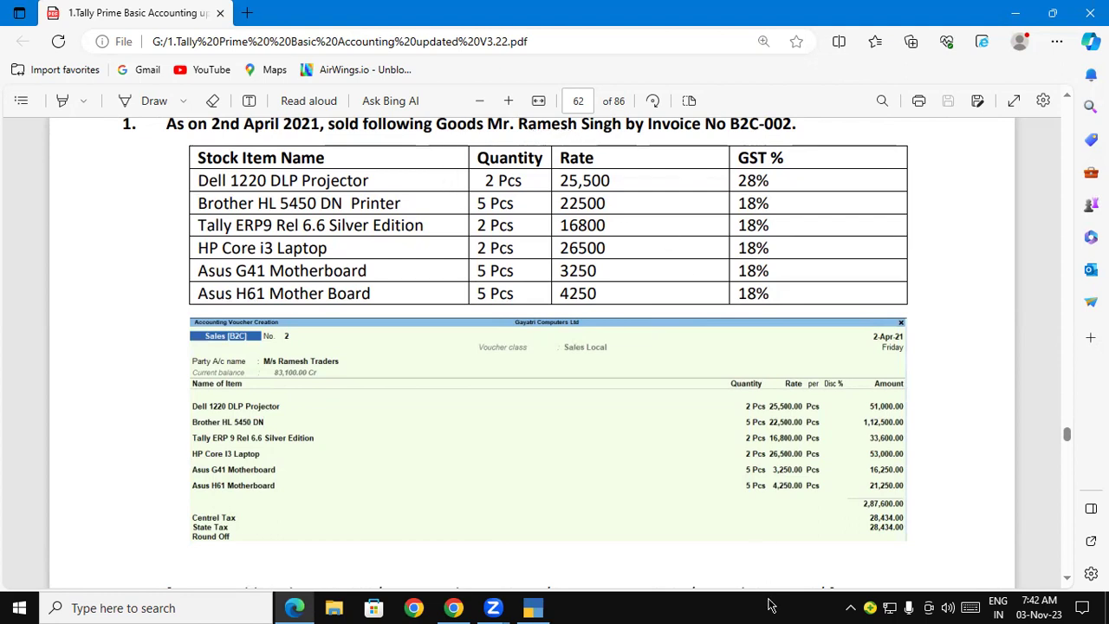
{"action": "left_click", "coordinate": [534, 606]}
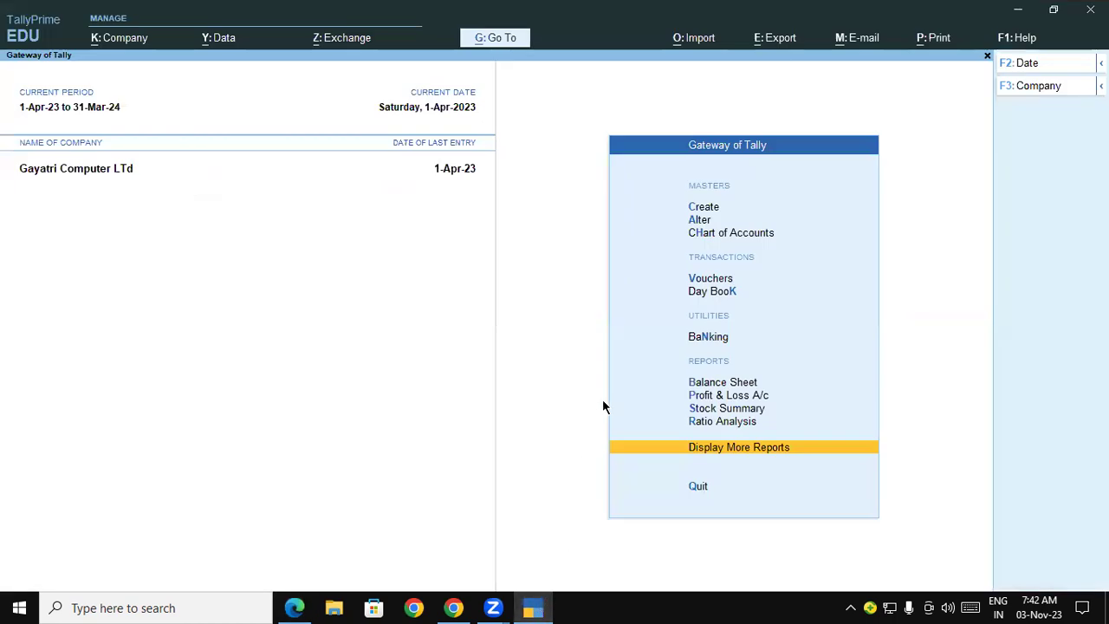
Step: Start a new ledger with the customer's full name from the exercise and place it under the Sundry Debtors group
{"action": "key", "text": "c"}
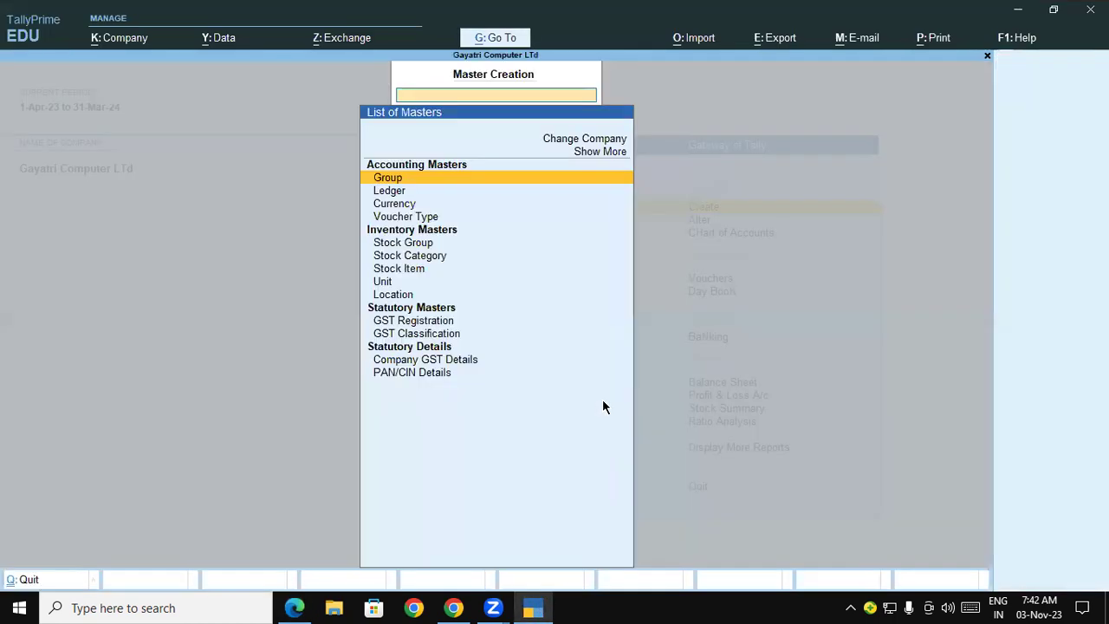
{"action": "key", "text": "Down"}
{"action": "key", "text": "Return"}
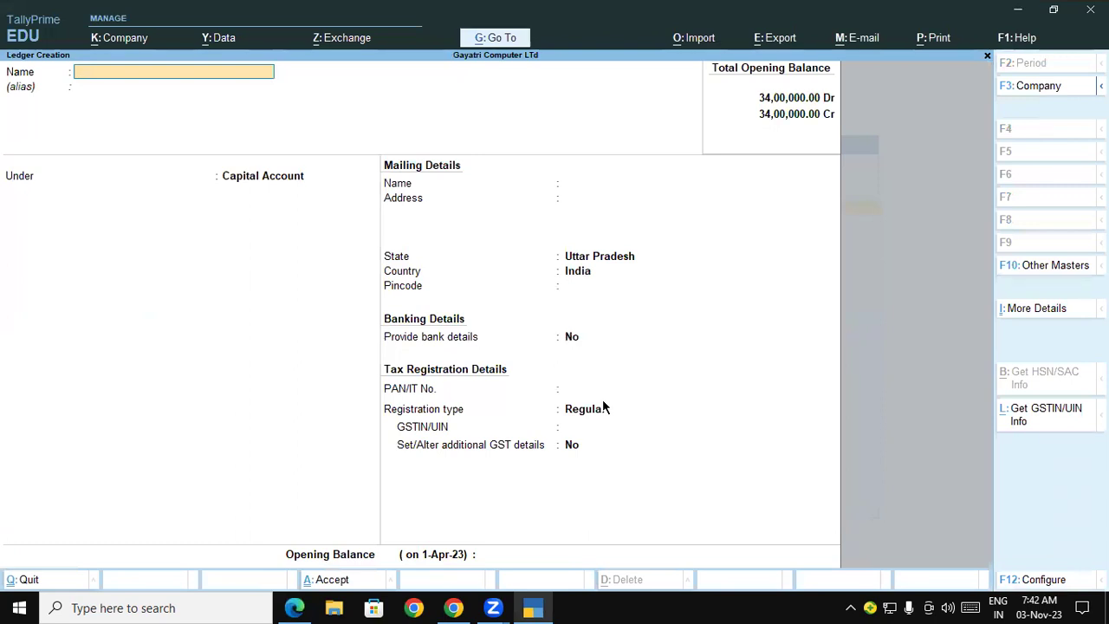
{"action": "type", "text": "Ramesh Singh"}
{"action": "key", "text": "Return"}
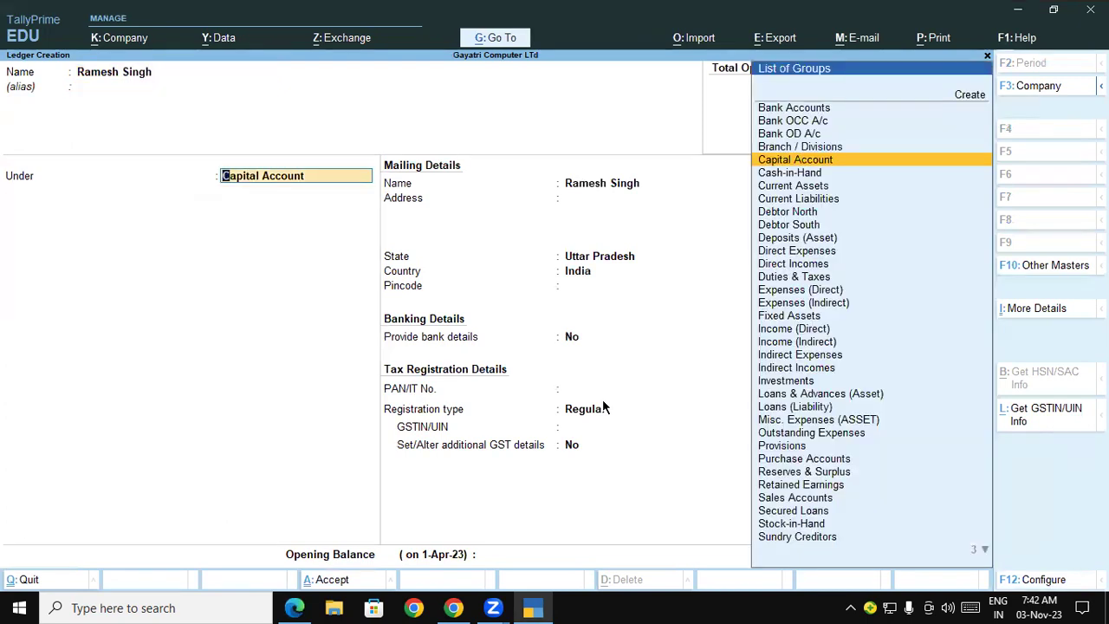
{"action": "type", "text": "Sun"}
{"action": "key", "text": "Down"}
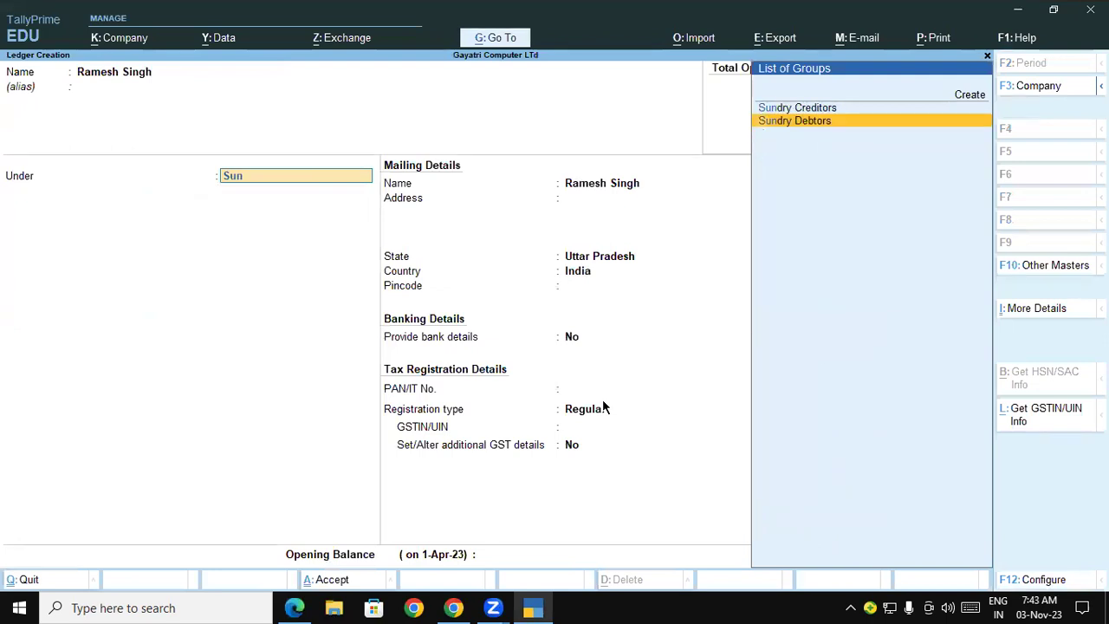
{"action": "key", "text": "Return"}
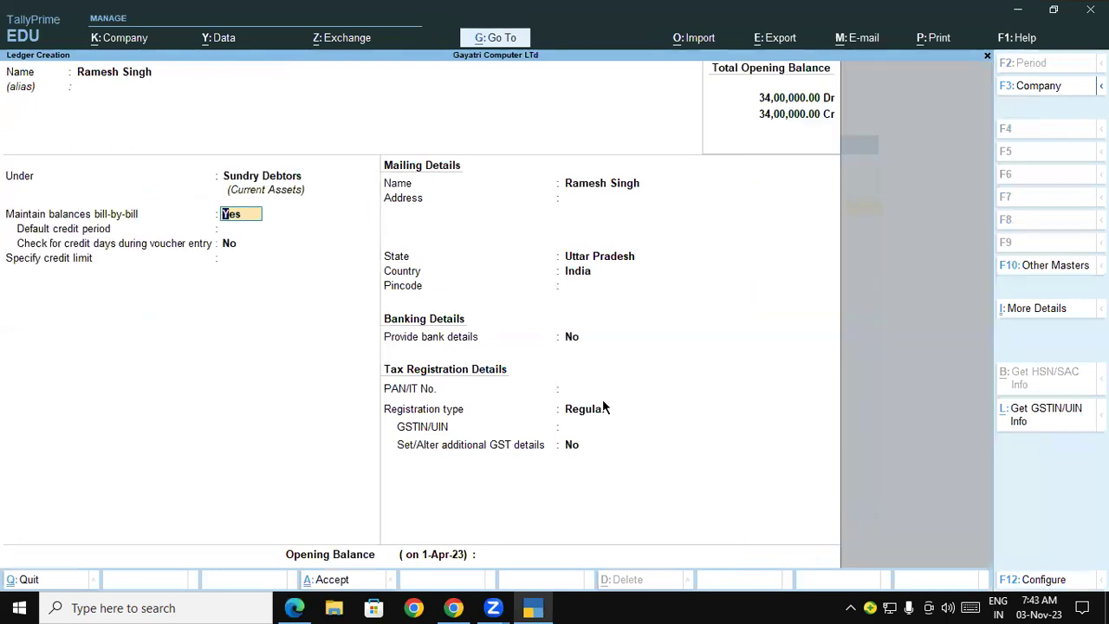
Step: Save the customer ledger with its GSTIN/UIN left blank and return to the Gateway of Tally
{"action": "left_click", "coordinate": [584, 425]}
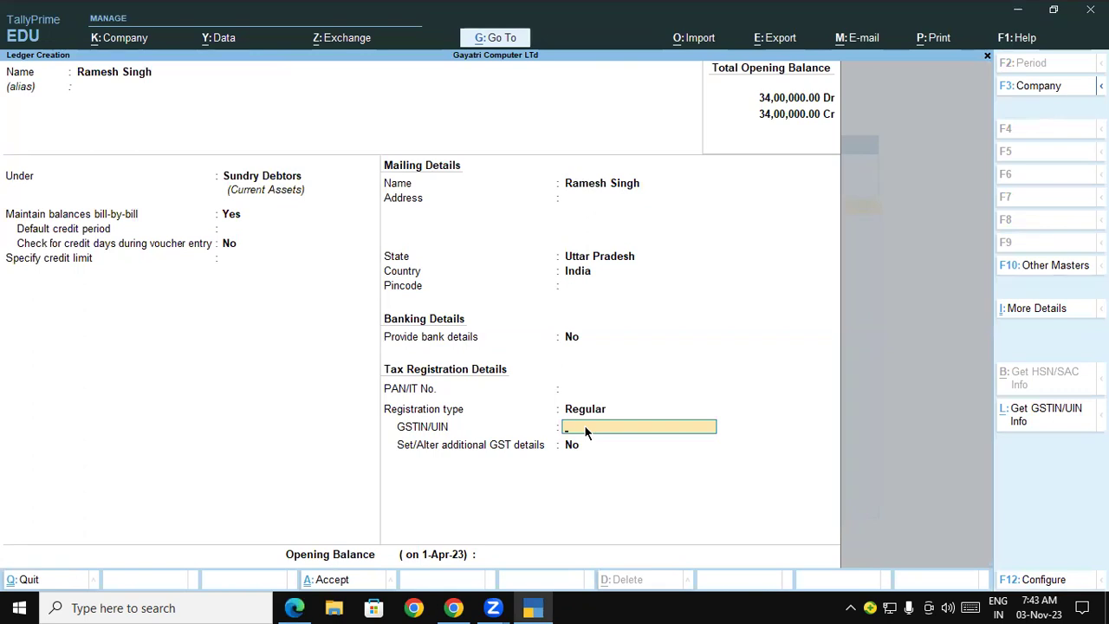
{"action": "key", "text": "ctrl+a"}
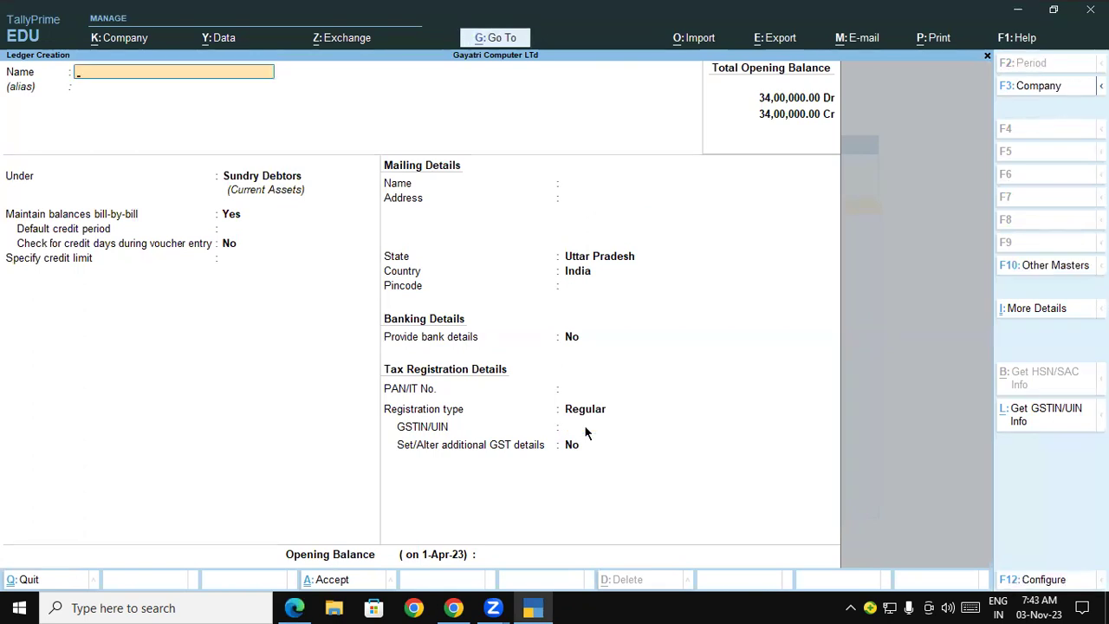
{"action": "key", "text": "Escape"}
{"action": "key", "text": "y"}
{"action": "key", "text": "Escape"}
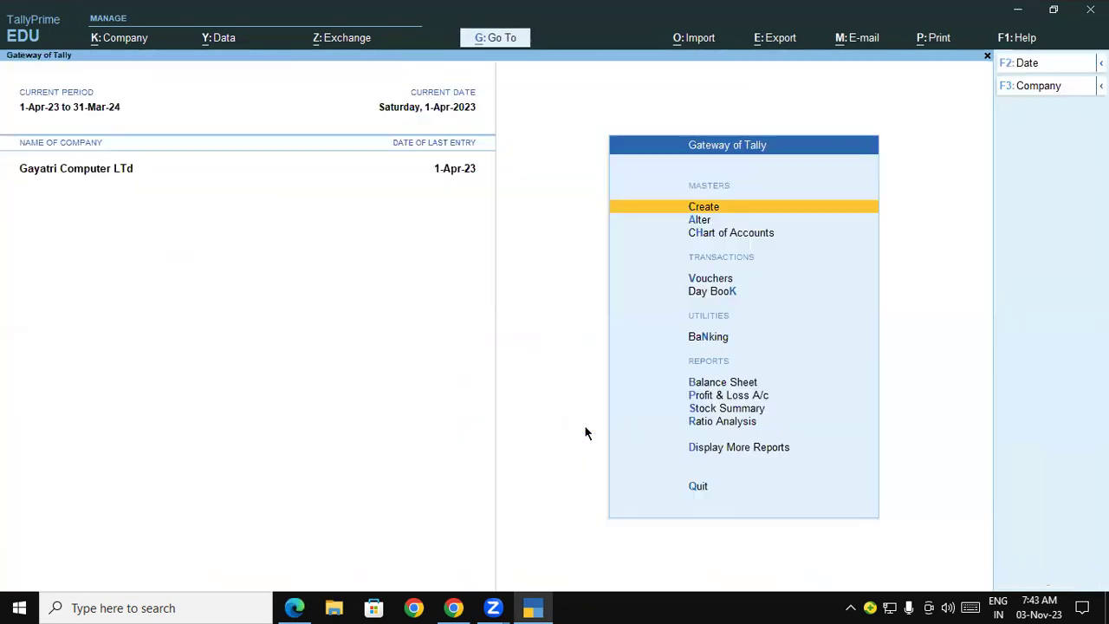
Step: Start a Sales B2C voucher with reference number 002 and the new customer as party, leaving the dispatch details blank
{"action": "key", "text": "v"}
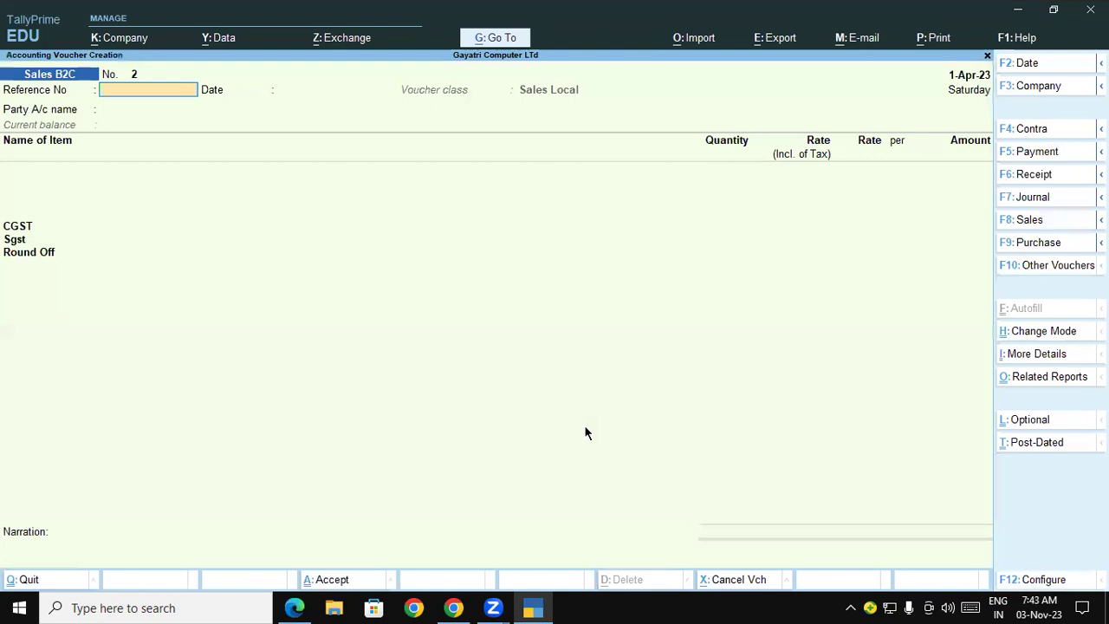
{"action": "left_click", "coordinate": [295, 607]}
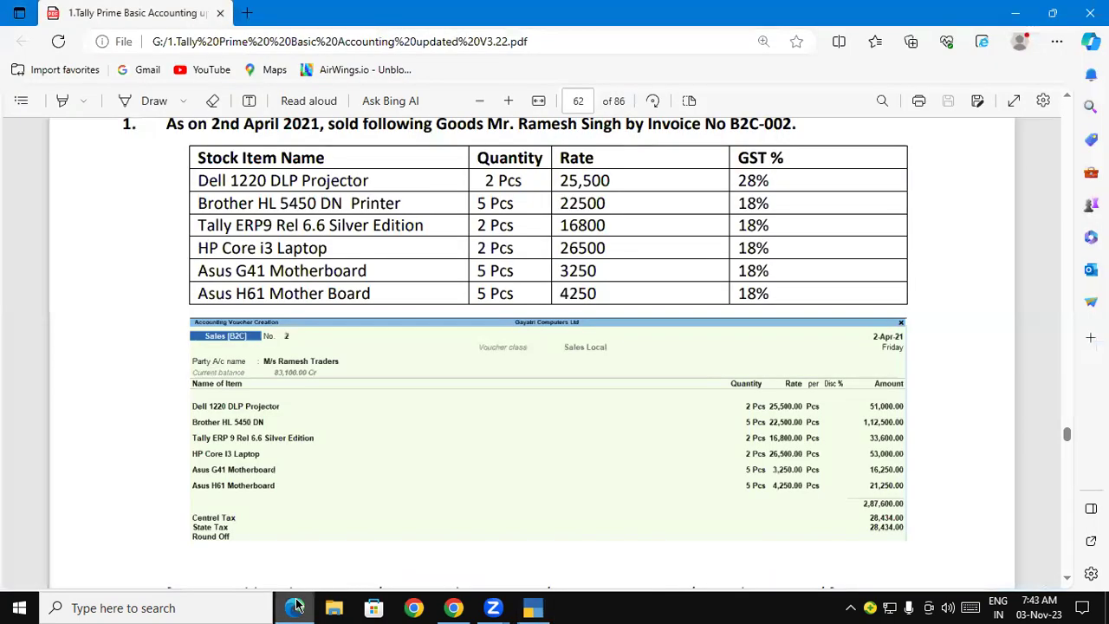
{"action": "left_click", "coordinate": [296, 606]}
{"action": "type", "text": "02"}
{"action": "key", "text": "Return"}
{"action": "key", "text": "Return"}
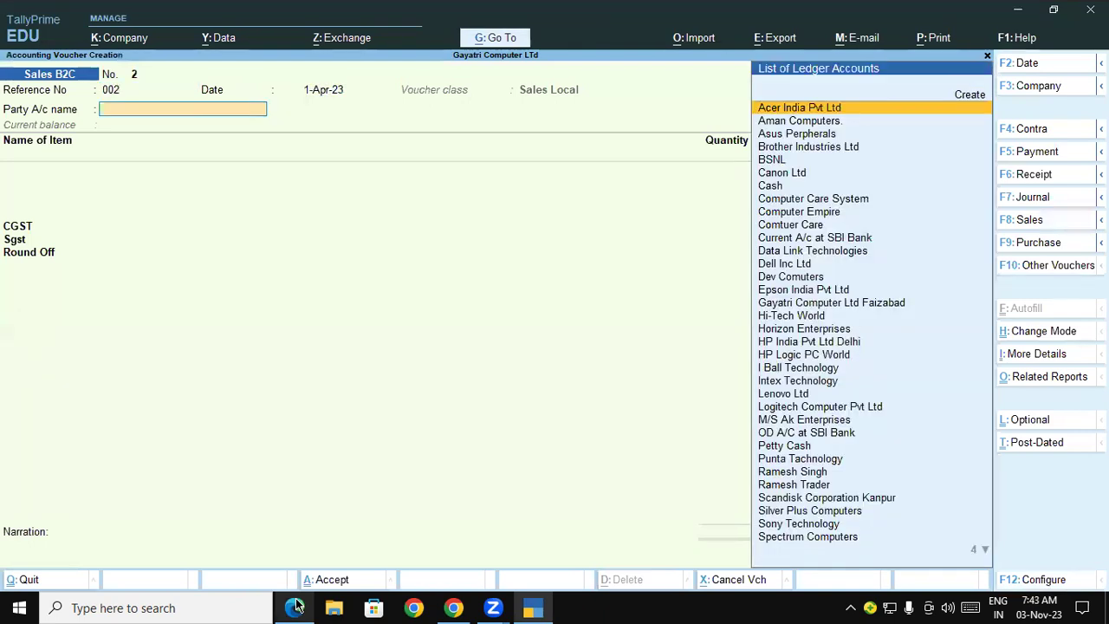
{"action": "type", "text": "Ra"}
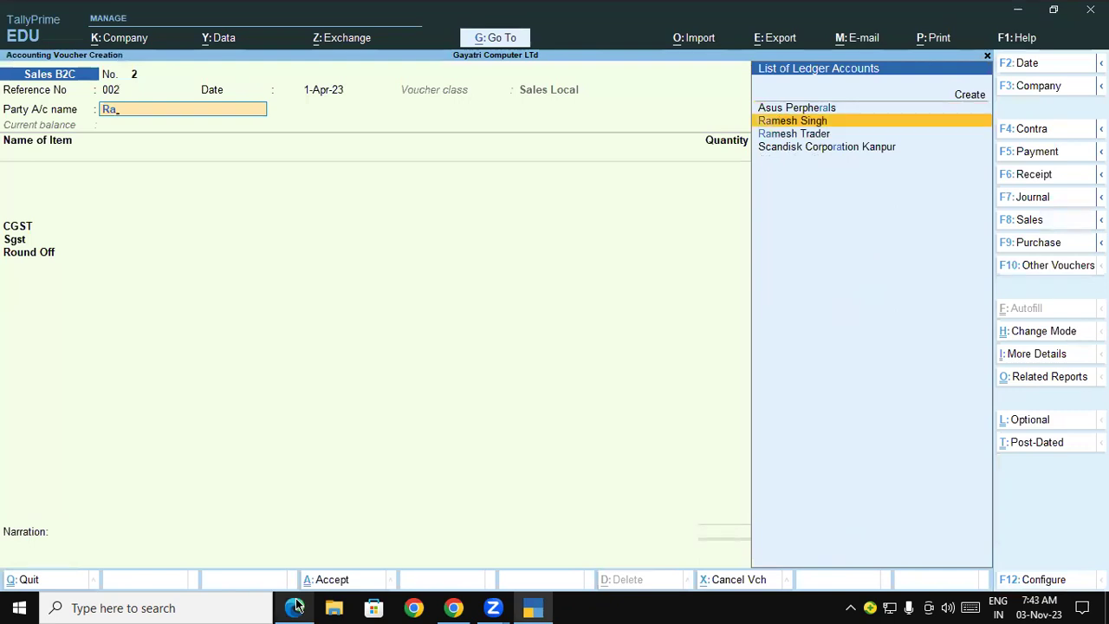
{"action": "key", "text": "Return"}
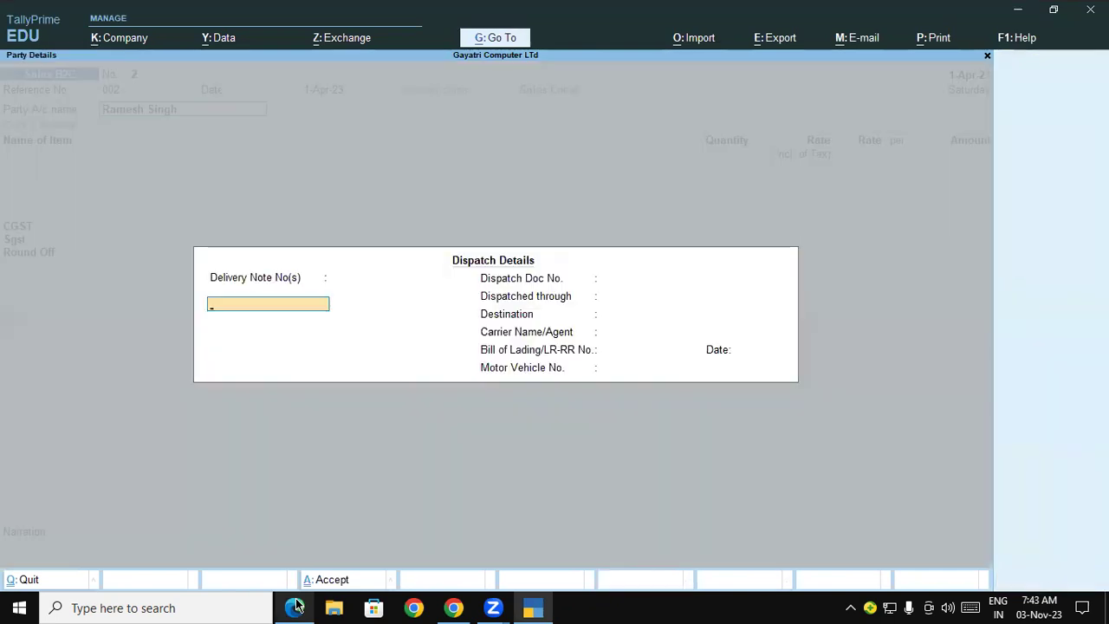
{"action": "key", "text": "ctrl+a"}
{"action": "key", "text": "ctrl+a"}
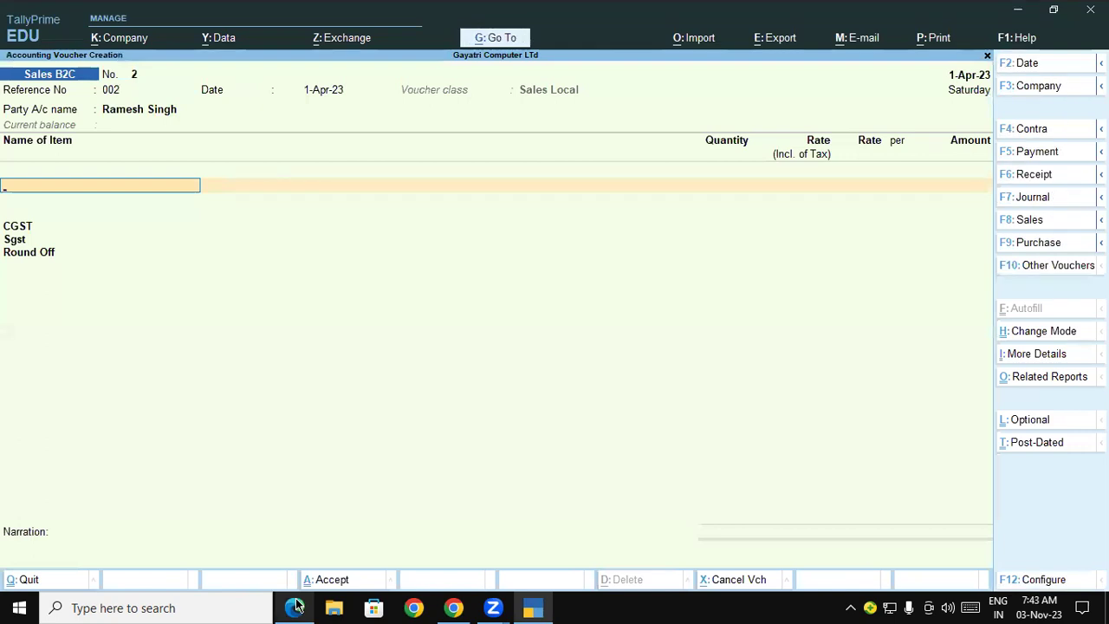
Step: Check the item table in the PDF workbook in Edge, and add Dell 1220 DLP Projector from the WareHouse location to the TallyPrime voucher
{"action": "left_click", "coordinate": [295, 606]}
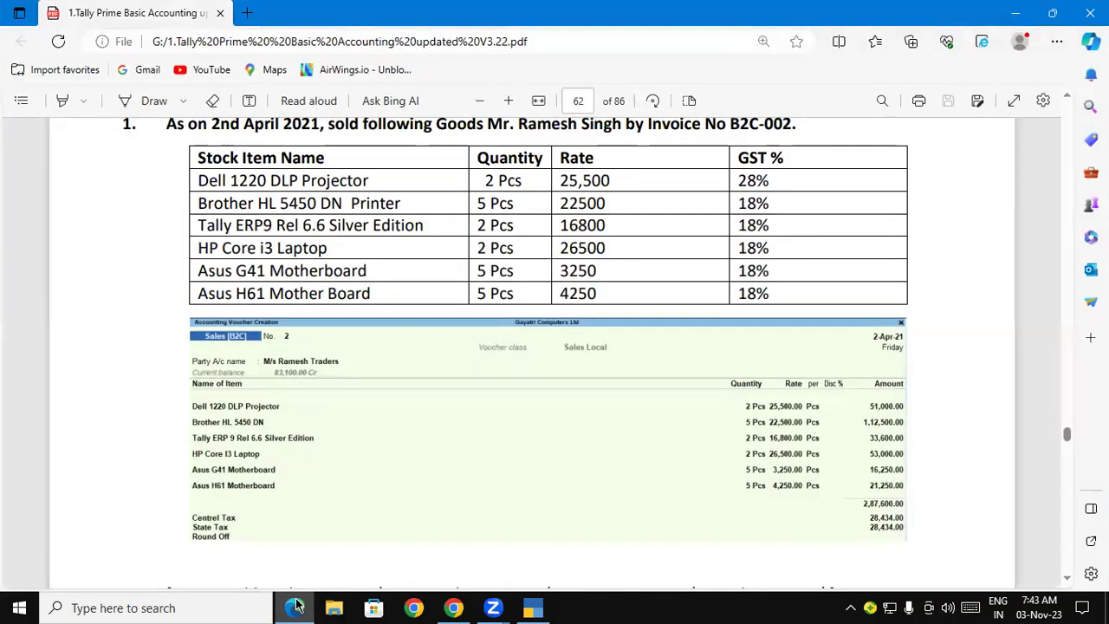
{"action": "key", "text": "alt+Tab"}
{"action": "type", "text": "De"}
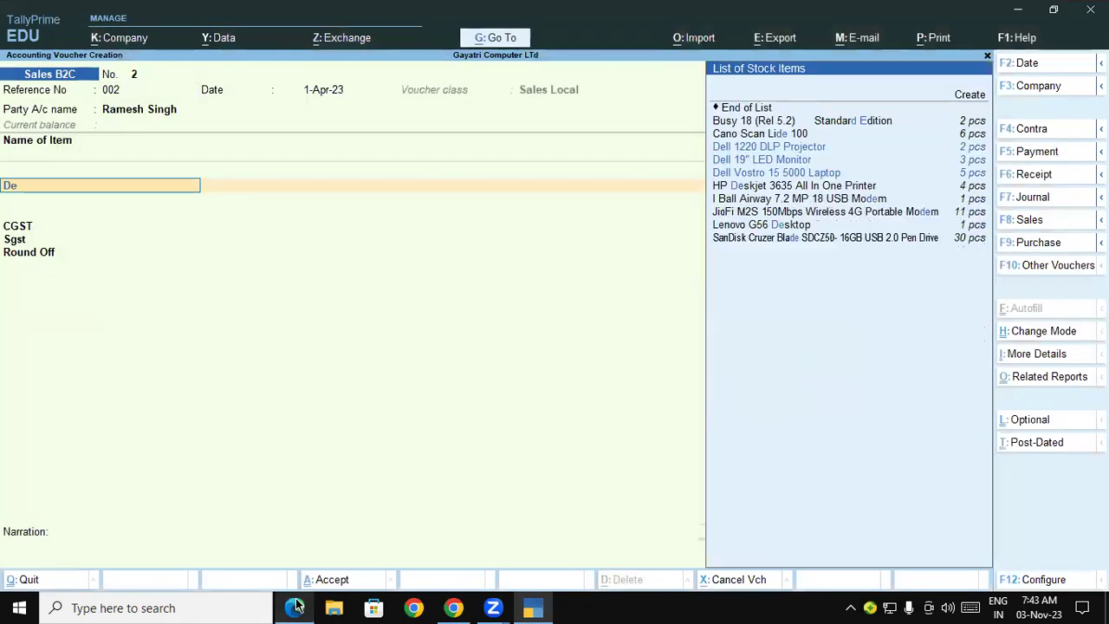
{"action": "key", "text": "Return"}
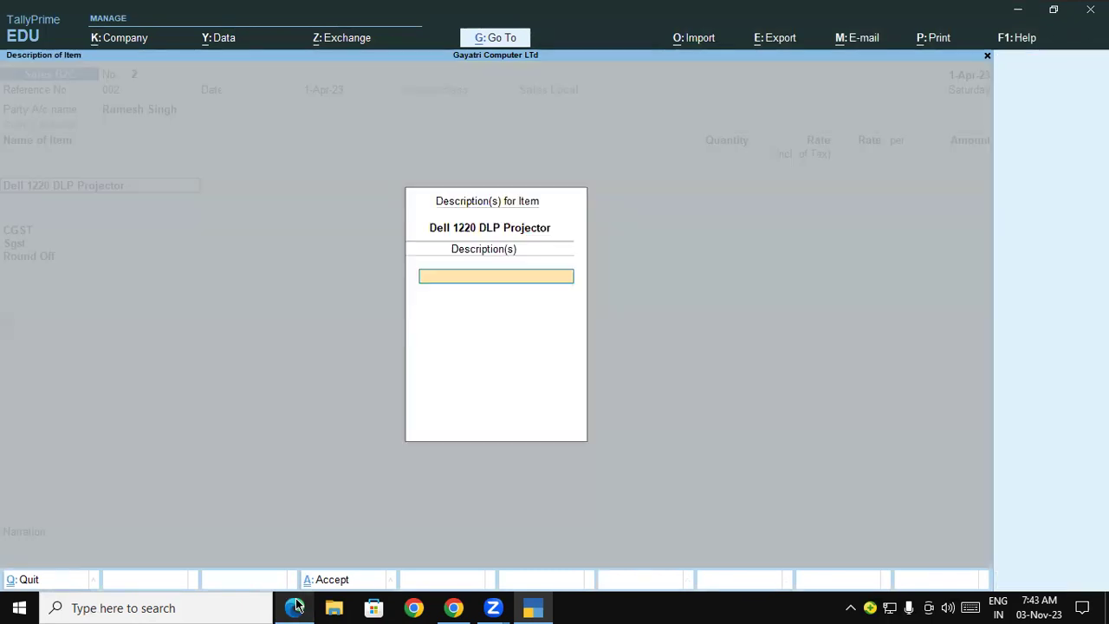
{"action": "key", "text": "Return"}
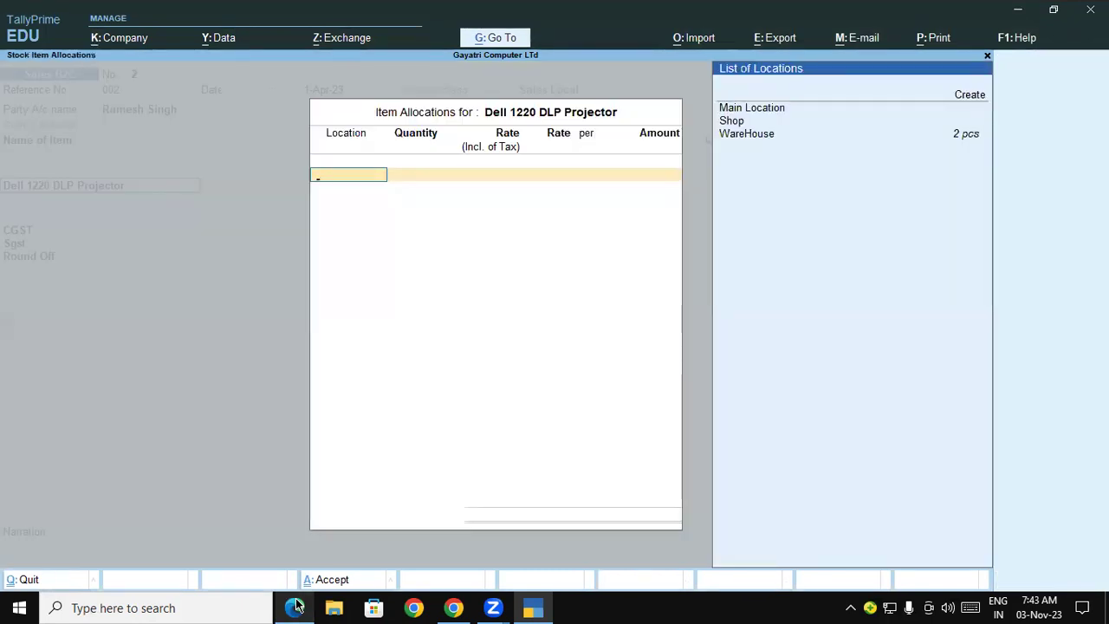
{"action": "type", "text": "w"}
{"action": "key", "text": "Return"}
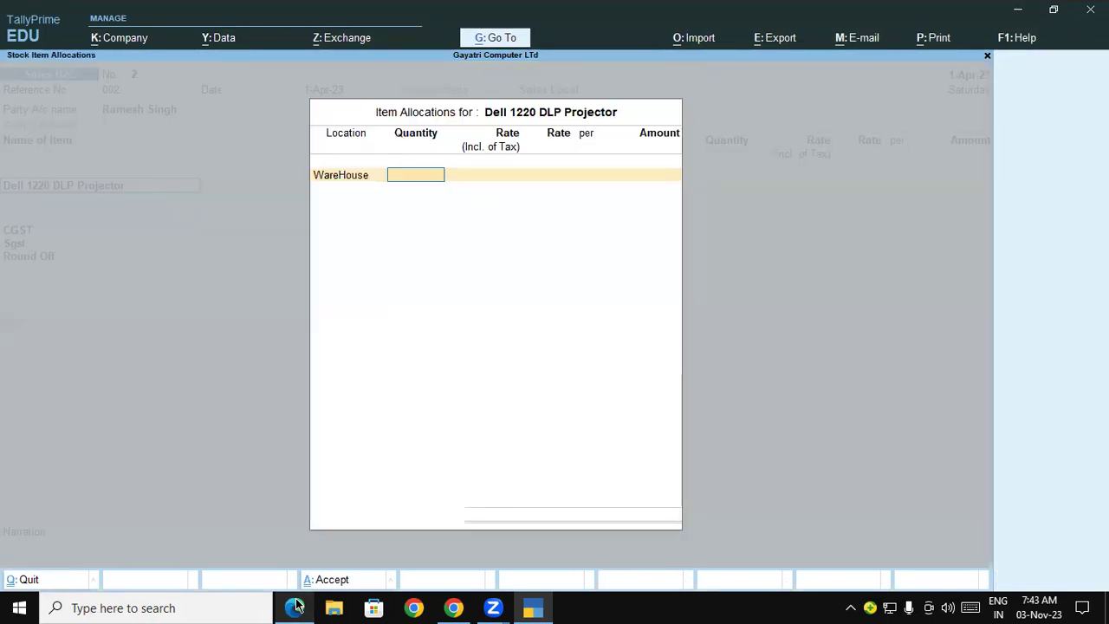
Step: Set the Dell projector's quantity to 2 pcs at a rate of 25,500 and complete its line
{"action": "type", "text": "1"}
{"action": "key", "text": "BackSpace"}
{"action": "type", "text": "2"}
{"action": "key", "text": "Return"}
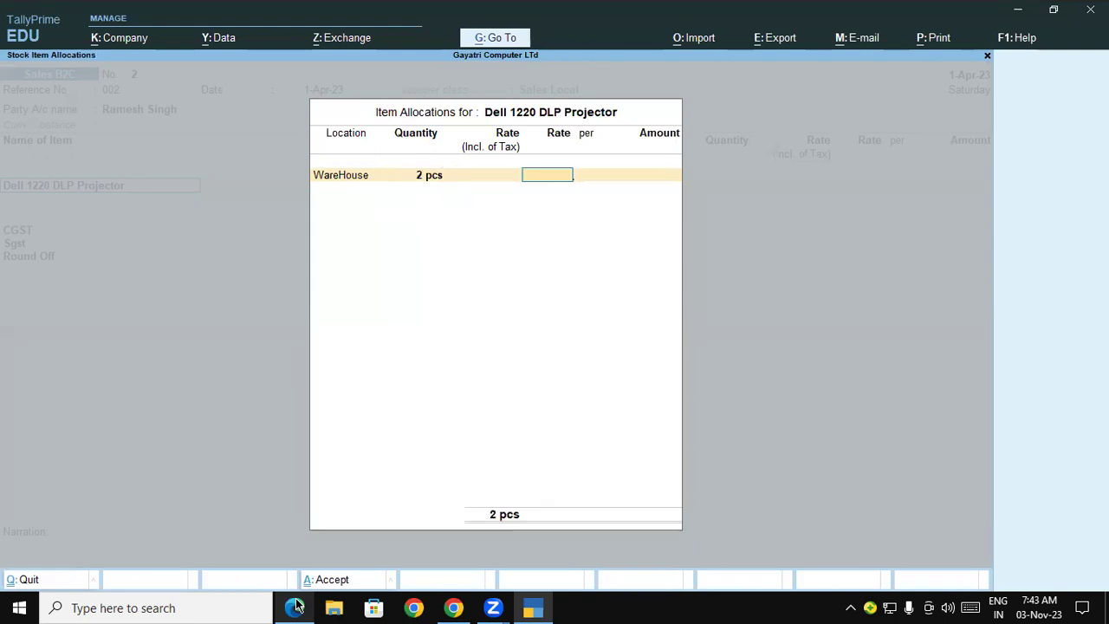
{"action": "type", "text": "25500"}
{"action": "key", "text": "Return"}
{"action": "key", "text": "Return"}
{"action": "key", "text": "Return"}
{"action": "key", "text": "Return"}
{"action": "key", "text": "Return"}
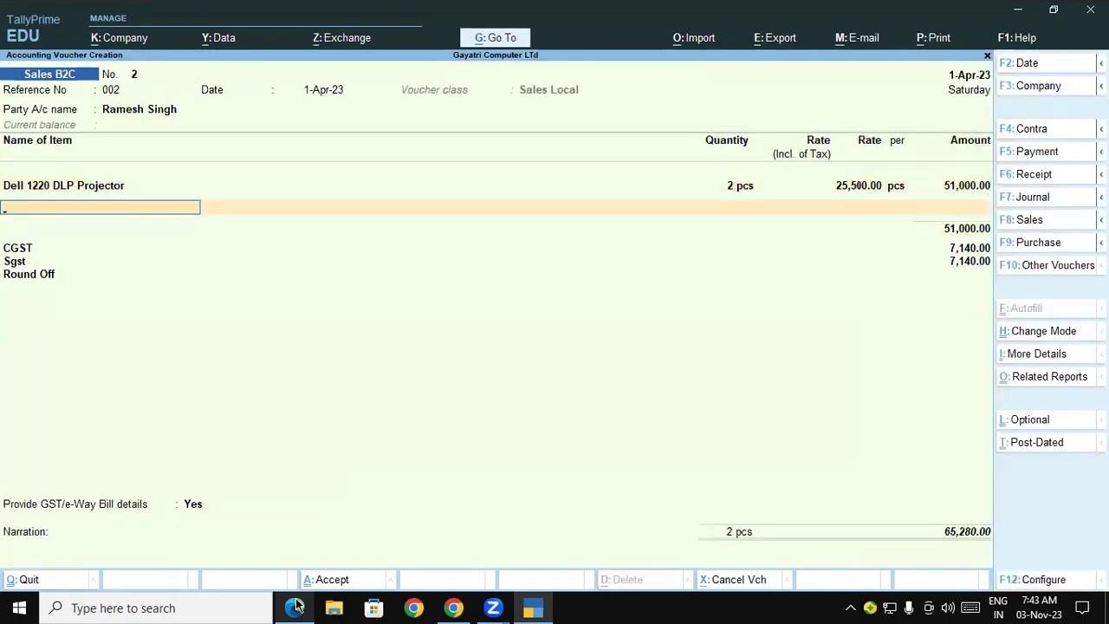
Step: Check the second item in the PDF workbook in Edge, and add Brother HL 5450 DN from the Shop location to the TallyPrime voucher
{"action": "left_click", "coordinate": [295, 606]}
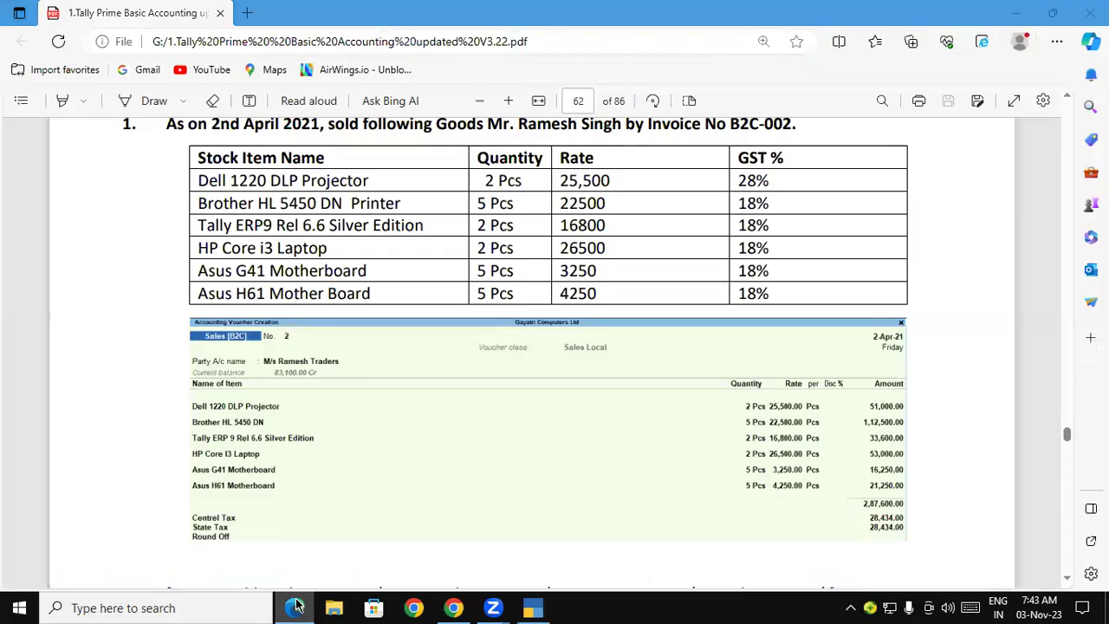
{"action": "left_click", "coordinate": [295, 606]}
{"action": "type", "text": "Br"}
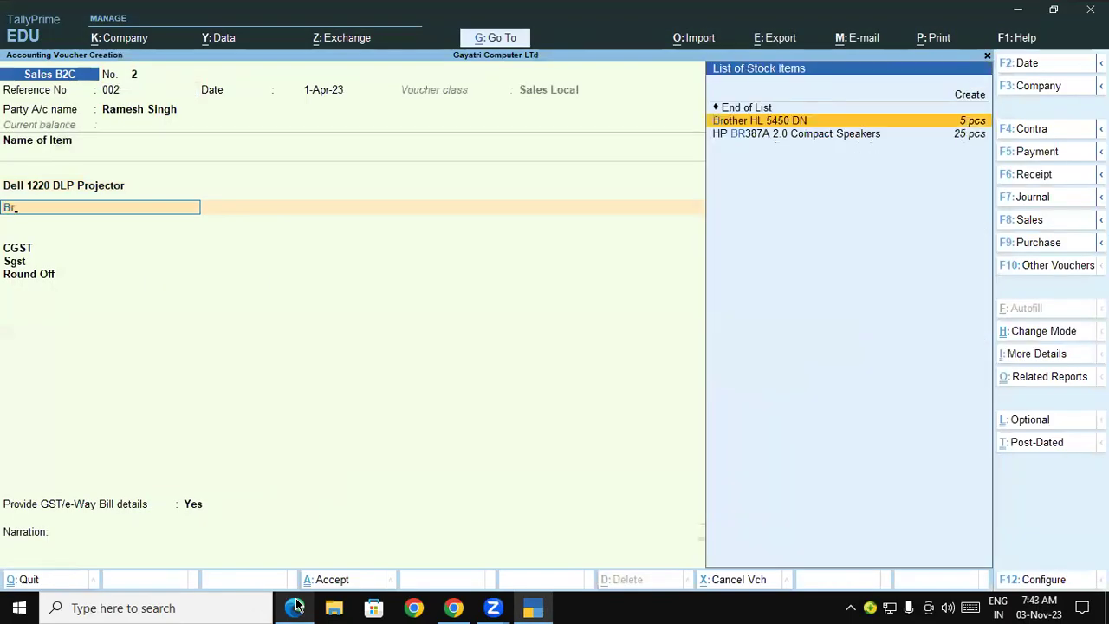
{"action": "key", "text": "Return"}
{"action": "key", "text": "Return"}
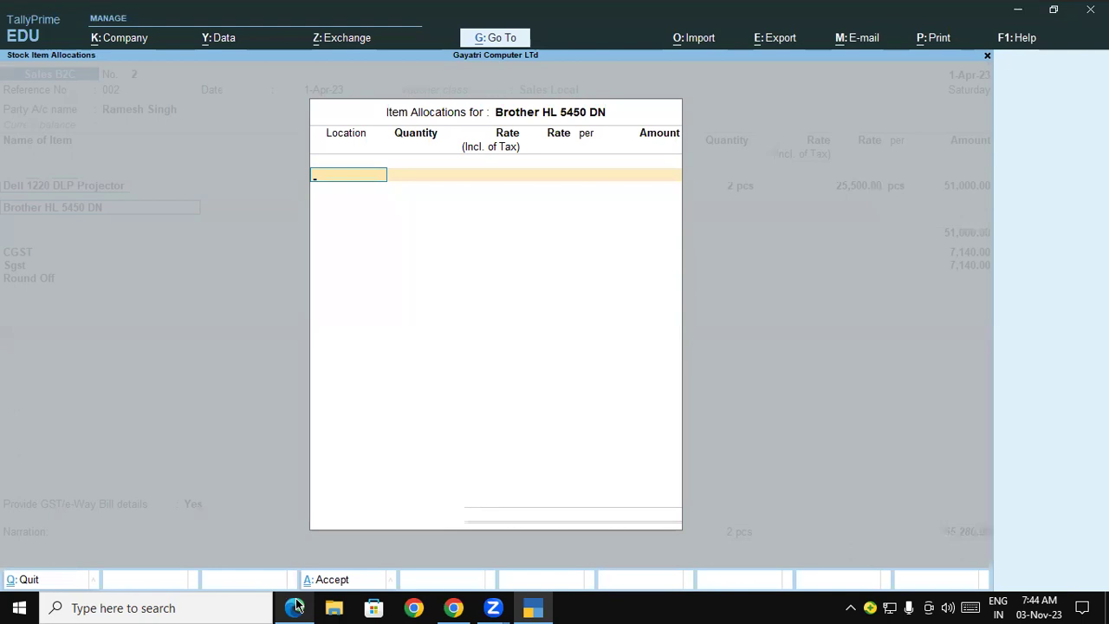
{"action": "type", "text": "S"}
{"action": "key", "text": "Return"}
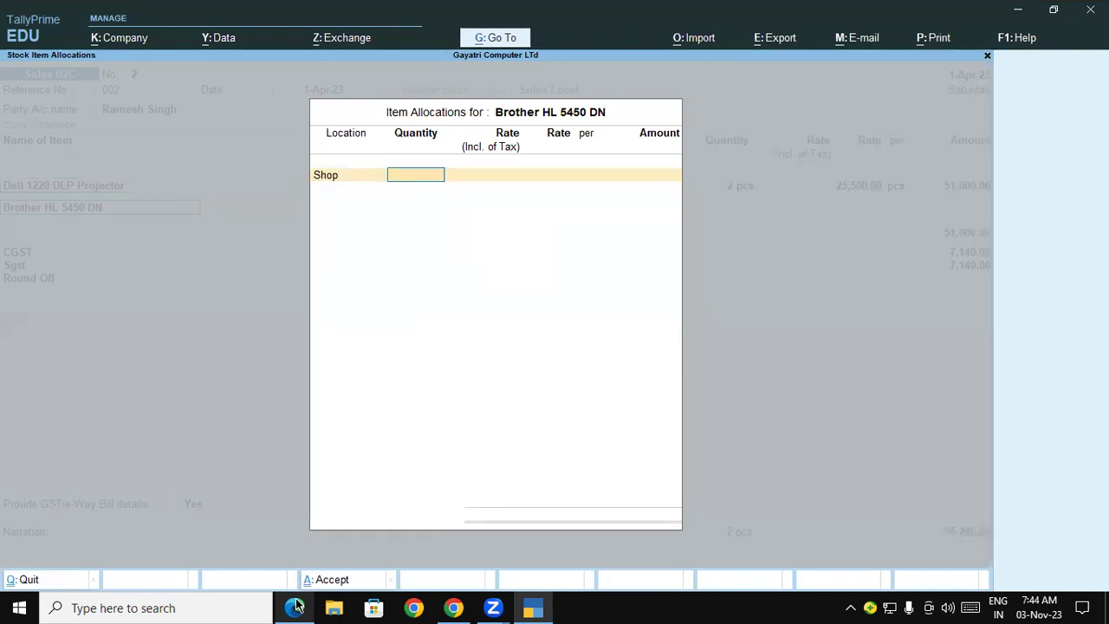
Step: Set the Brother printer's quantity to 5 pcs at a rate of 22,500 and complete its line
{"action": "type", "text": "5"}
{"action": "key", "text": "Return"}
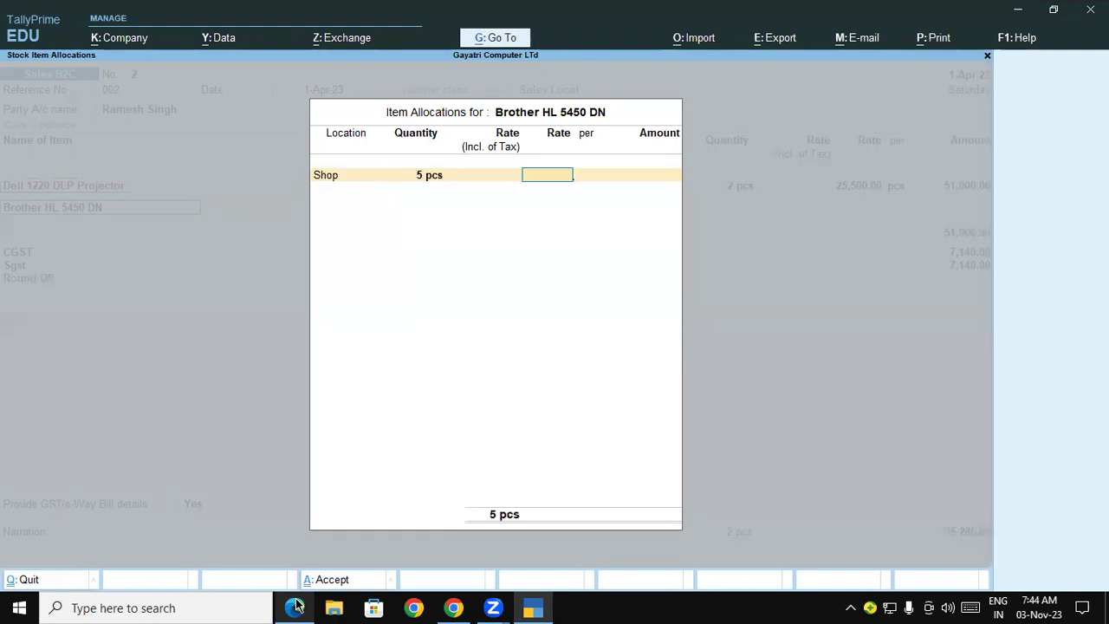
{"action": "type", "text": "22500"}
{"action": "key", "text": "Return"}
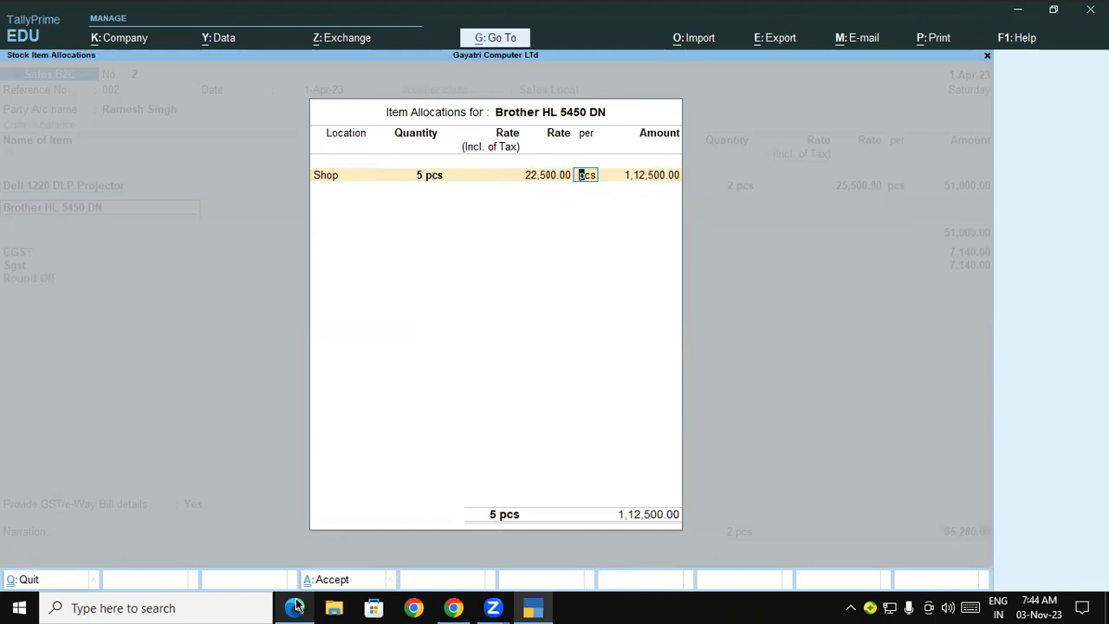
{"action": "key", "text": "Return"}
{"action": "key", "text": "Return"}
{"action": "key", "text": "Return"}
{"action": "key", "text": "Return"}
{"action": "key", "text": "Return"}
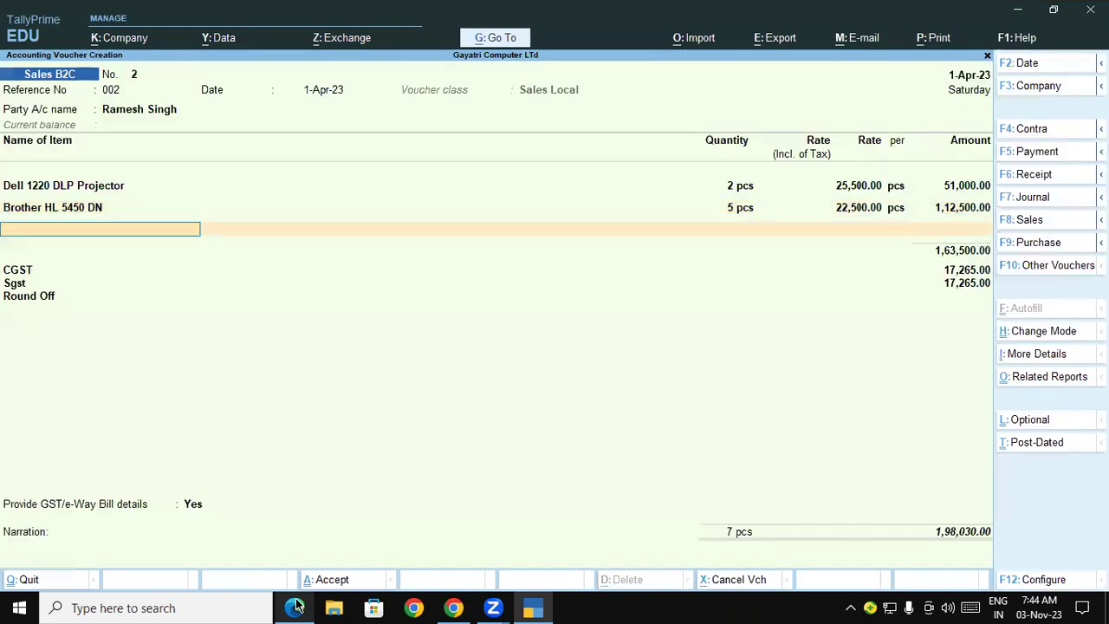
Step: Add Tally ERP 9 Rel 6.6 Silver Edition as the third voucher item, allocated from the WareHouse location
{"action": "type", "text": "ta"}
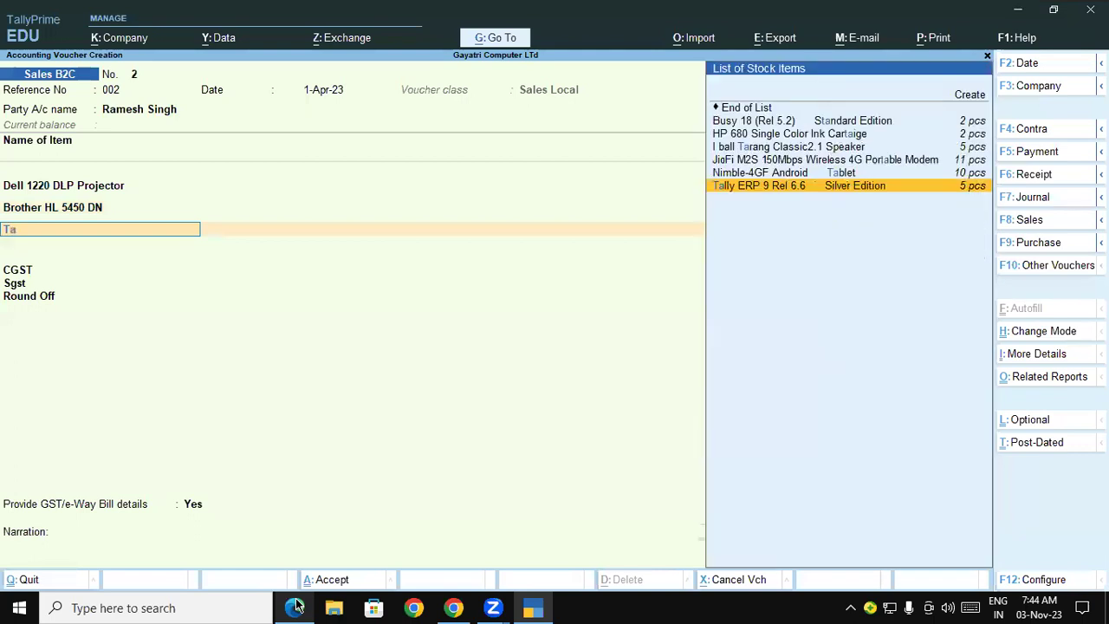
{"action": "key", "text": "Return"}
{"action": "key", "text": "Return"}
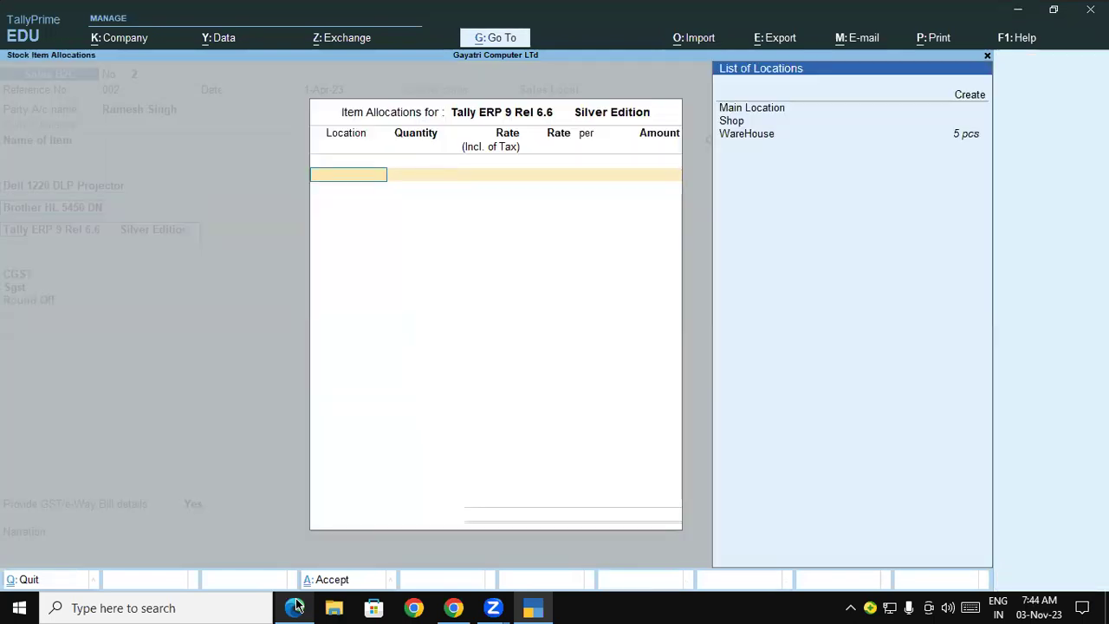
{"action": "key", "text": "Down"}
{"action": "key", "text": "Down"}
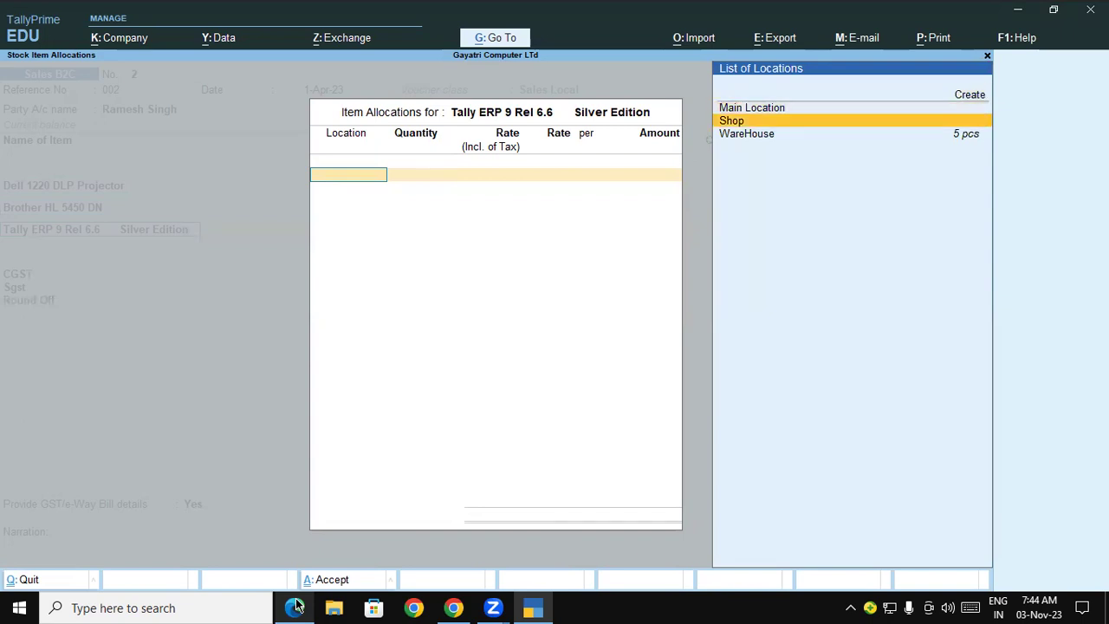
{"action": "key", "text": "Return"}
Step: Set the Tally ERP 9 item's quantity to 2 pcs at a rate of 16,800 and complete its line
{"action": "type", "text": "2"}
{"action": "key", "text": "Return"}
{"action": "key", "text": "Return"}
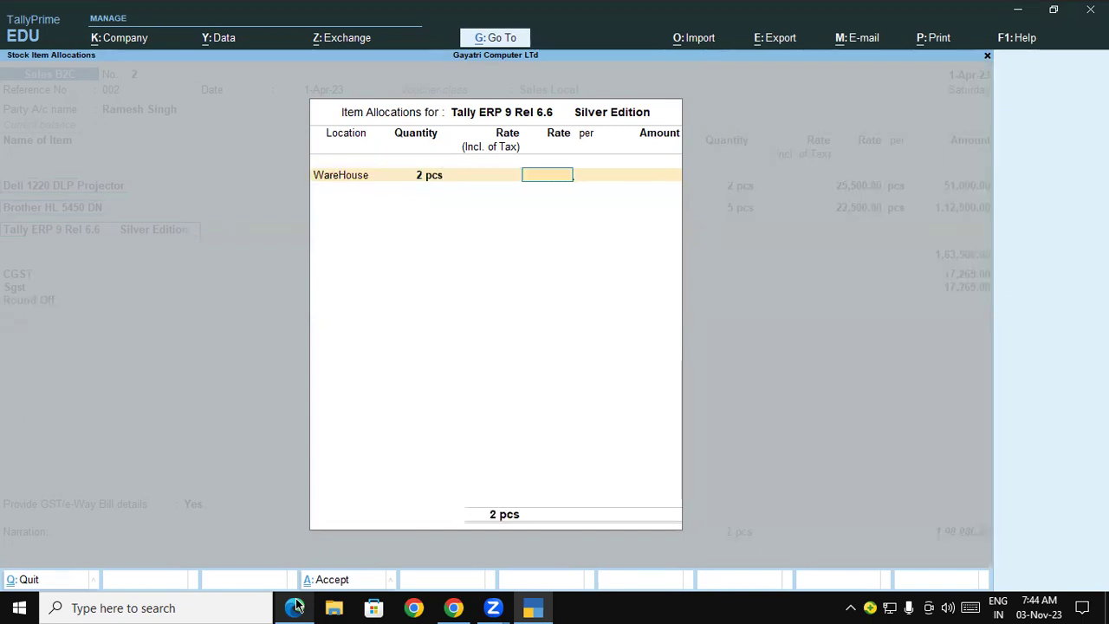
{"action": "type", "text": "16,800"}
{"action": "key", "text": "Return"}
{"action": "key", "text": "Return"}
{"action": "key", "text": "Return"}
{"action": "key", "text": "Return"}
{"action": "key", "text": "Return"}
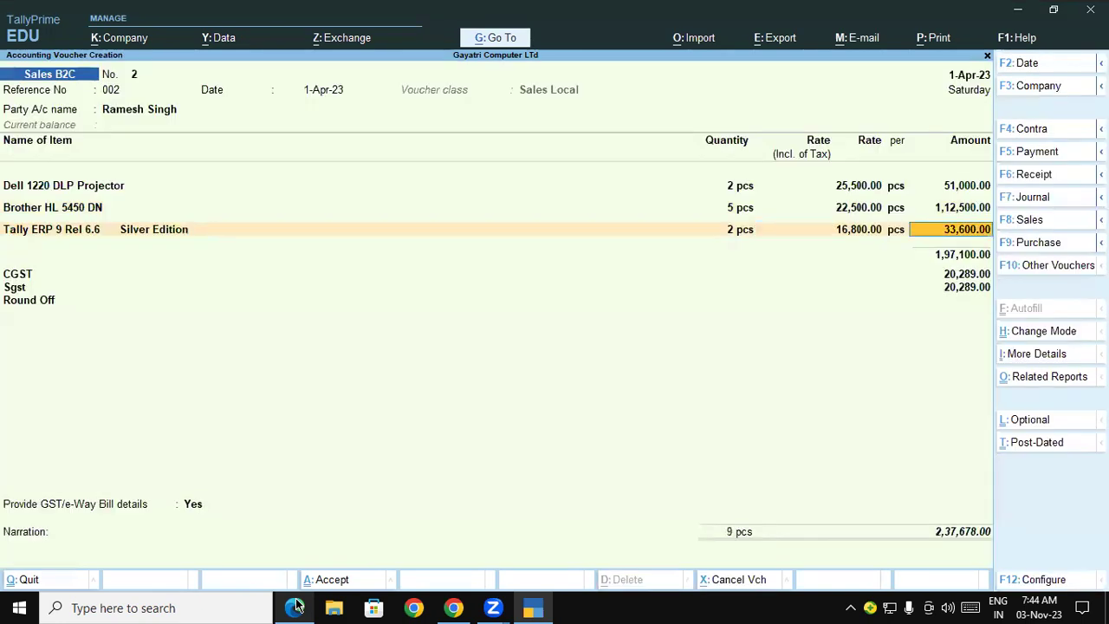
{"action": "key", "text": "Return"}
Step: Add HP Corei3 Laptop as the fourth item of the sales voucher, allocated from the WareHouse location
{"action": "type", "text": "Hp"}
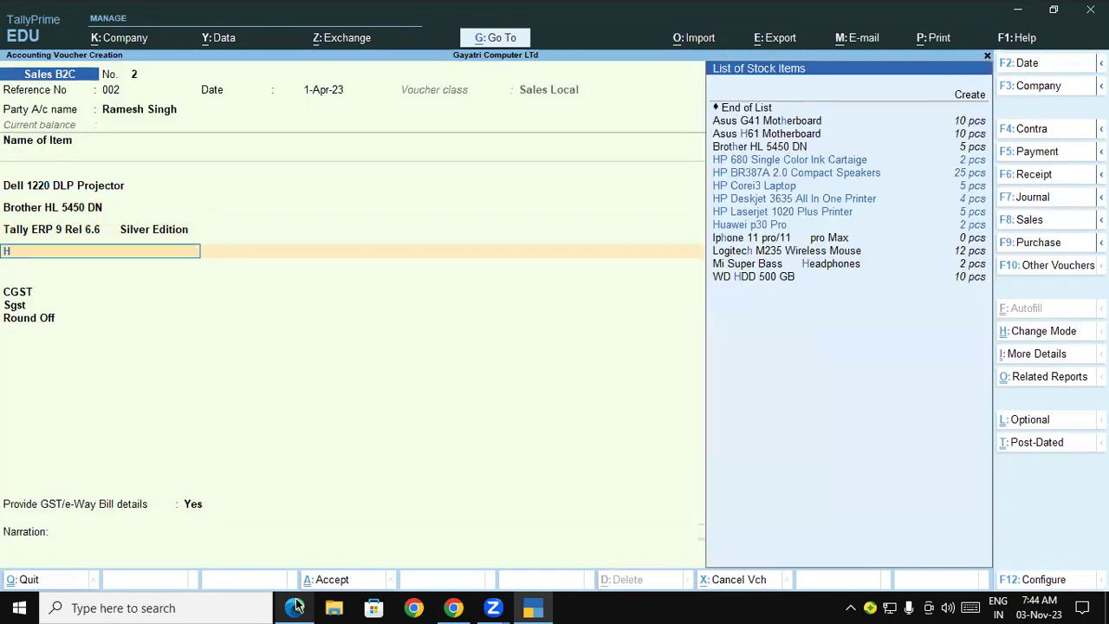
{"action": "key", "text": "Down"}
{"action": "key", "text": "Down"}
{"action": "key", "text": "Down"}
{"action": "key", "text": "Up"}
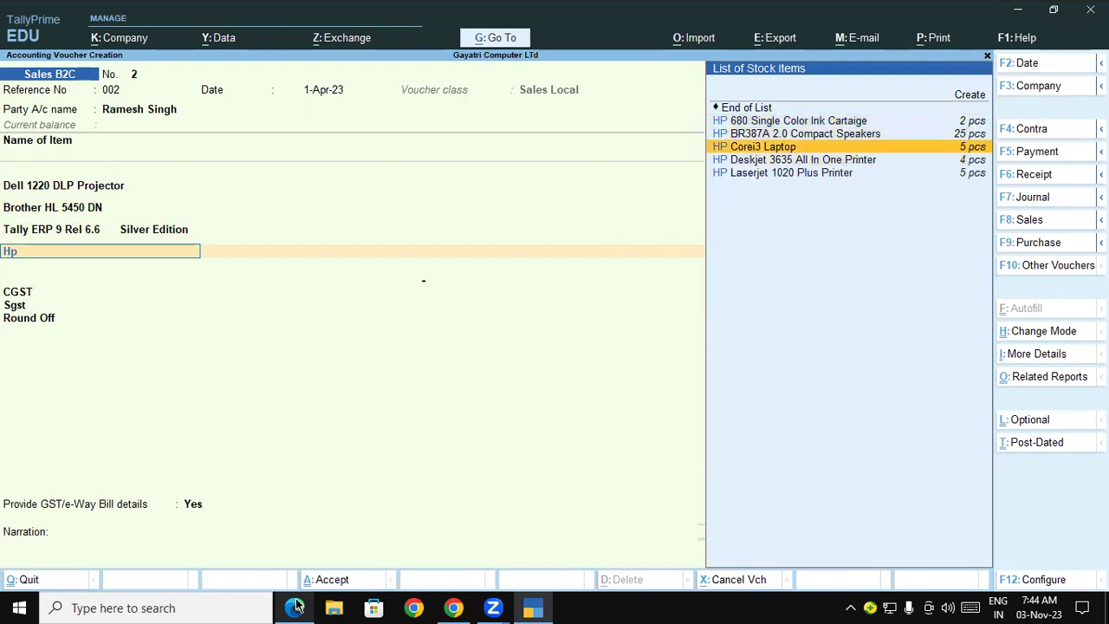
{"action": "key", "text": "Return"}
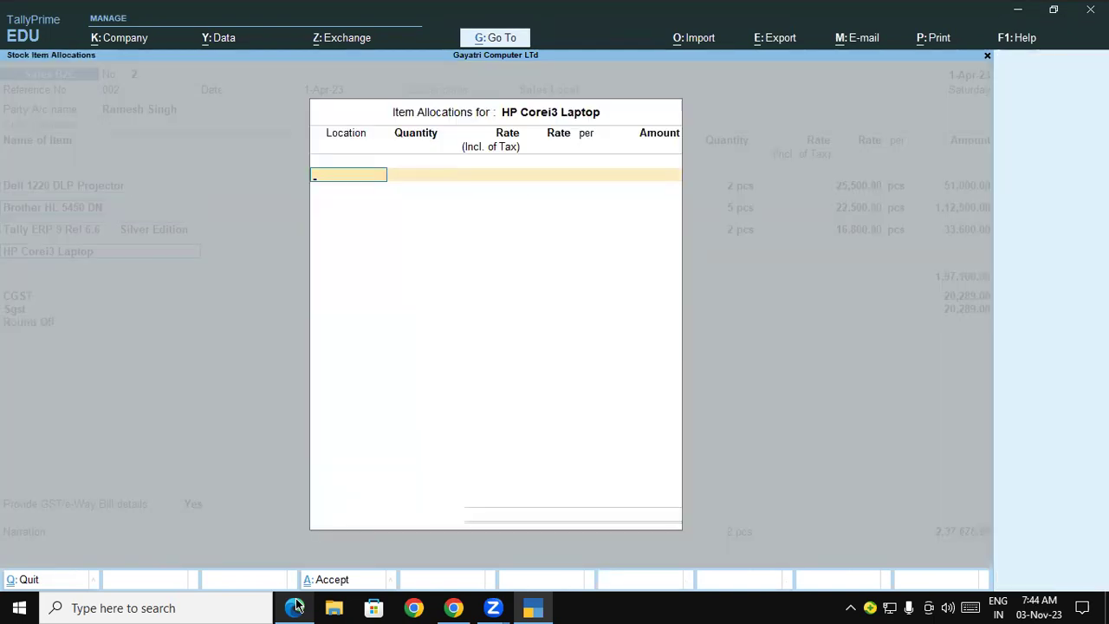
{"action": "type", "text": "S"}
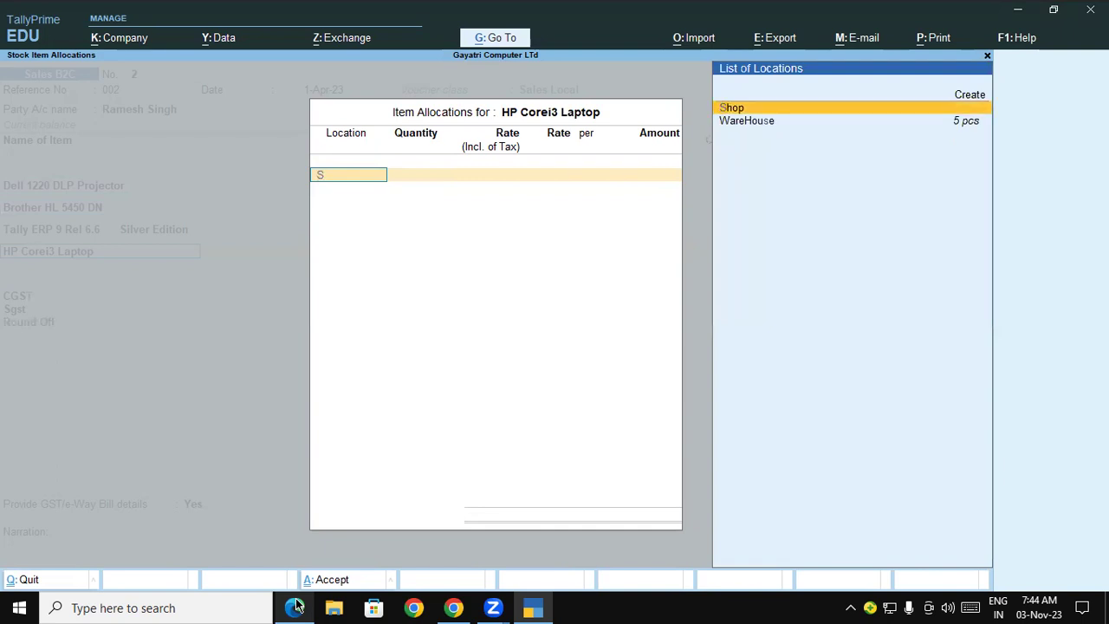
{"action": "key", "text": "Down"}
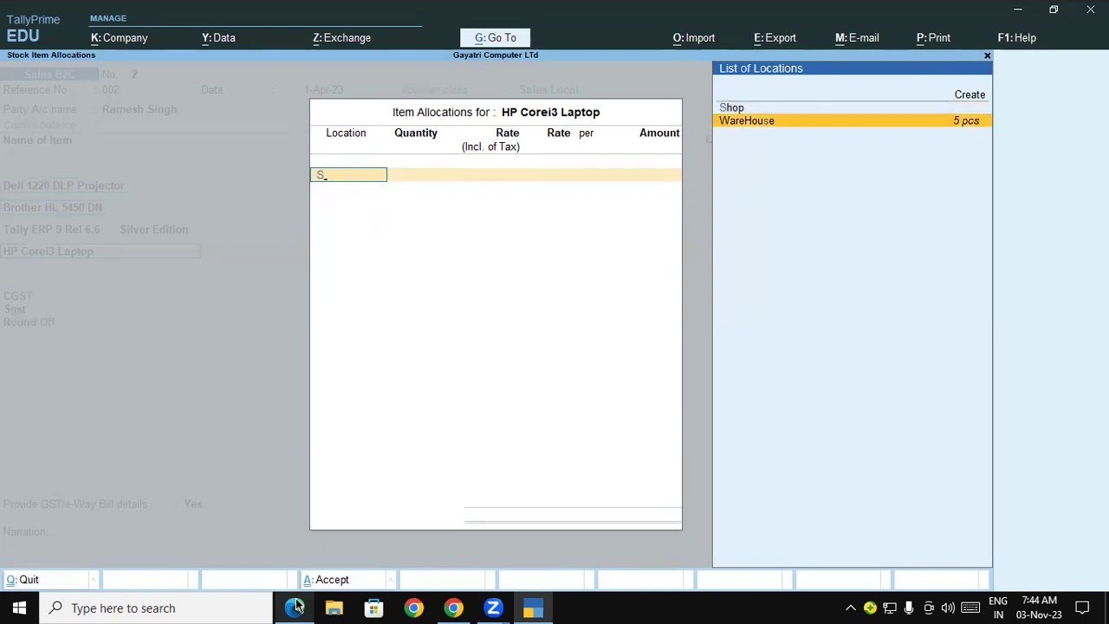
{"action": "key", "text": "Return"}
Step: Set the HP Corei3 Laptop's quantity to 2 pcs at a rate of 26,500 and complete its line
{"action": "type", "text": "1"}
{"action": "key", "text": "BackSpace"}
{"action": "type", "text": "2"}
{"action": "key", "text": "Return"}
{"action": "key", "text": "Return"}
{"action": "type", "text": "2654"}
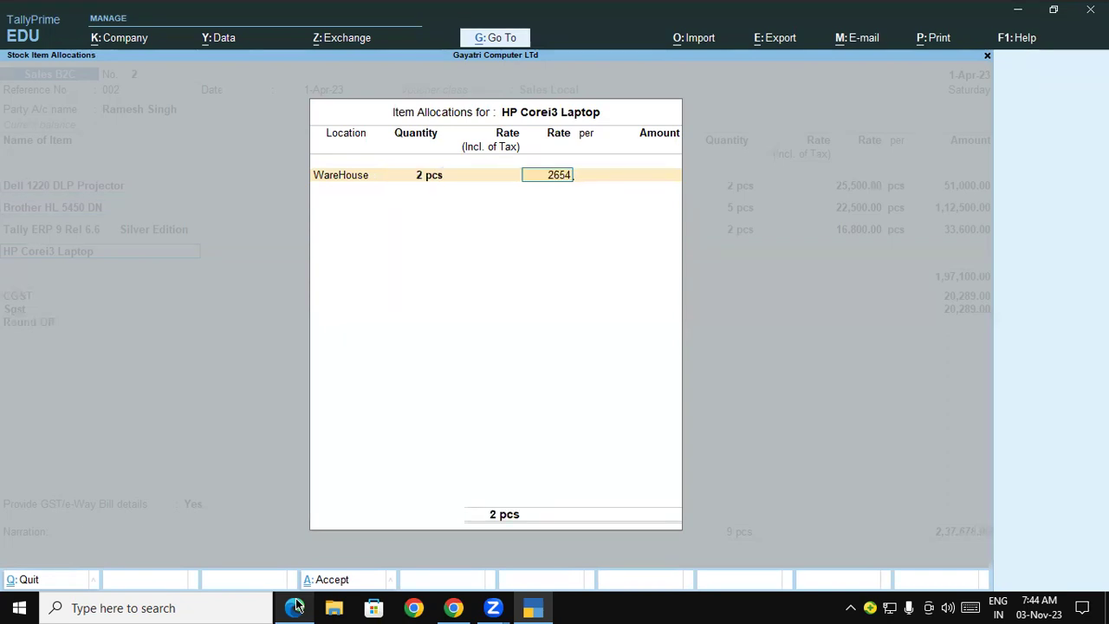
{"action": "key", "text": "BackSpace"}
{"action": "type", "text": "00"}
{"action": "key", "text": "Return"}
{"action": "key", "text": "Return"}
{"action": "key", "text": "Return"}
{"action": "key", "text": "Return"}
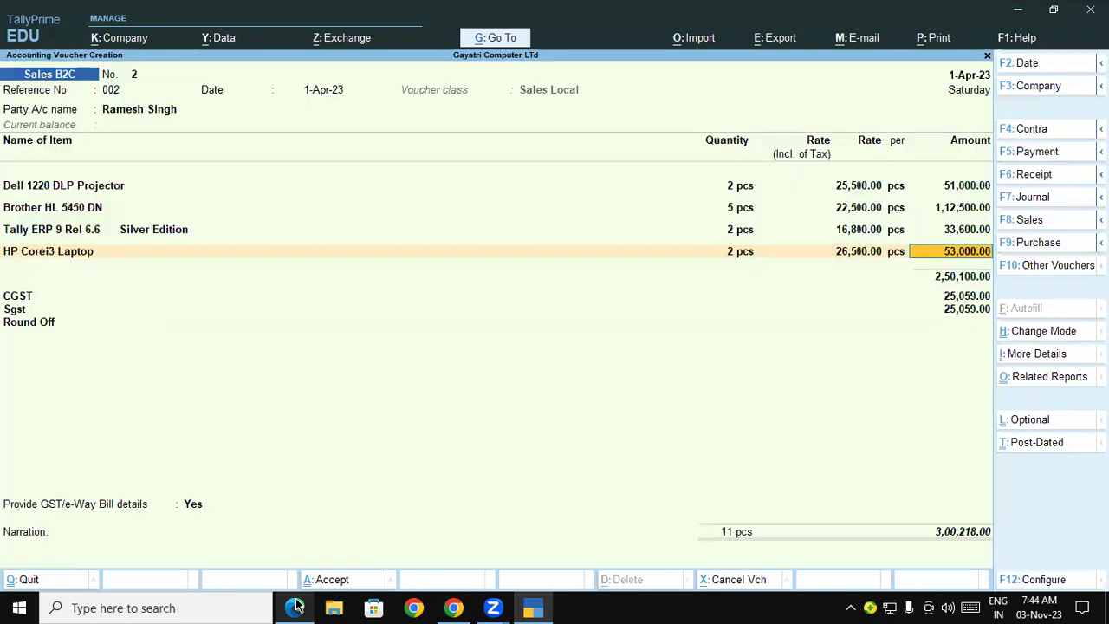
{"action": "key", "text": "Return"}
Step: Add Asus G41 Motherboard as the fifth voucher item without a description, allocated from the Shop location
{"action": "type", "text": "Ace"}
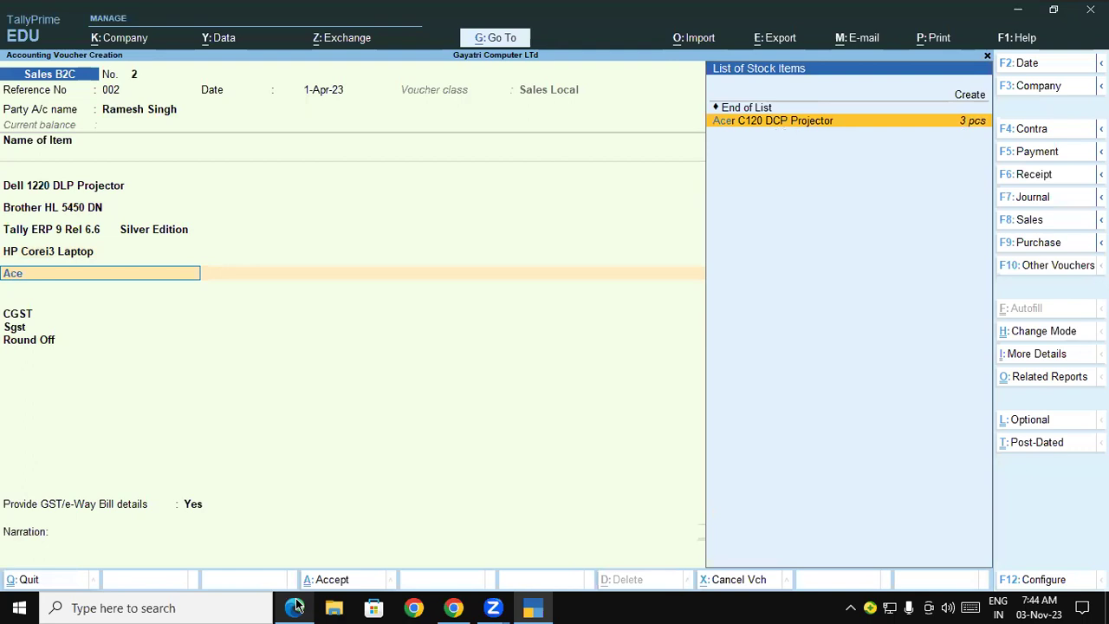
{"action": "key", "text": "BackSpace"}
{"action": "key", "text": "BackSpace"}
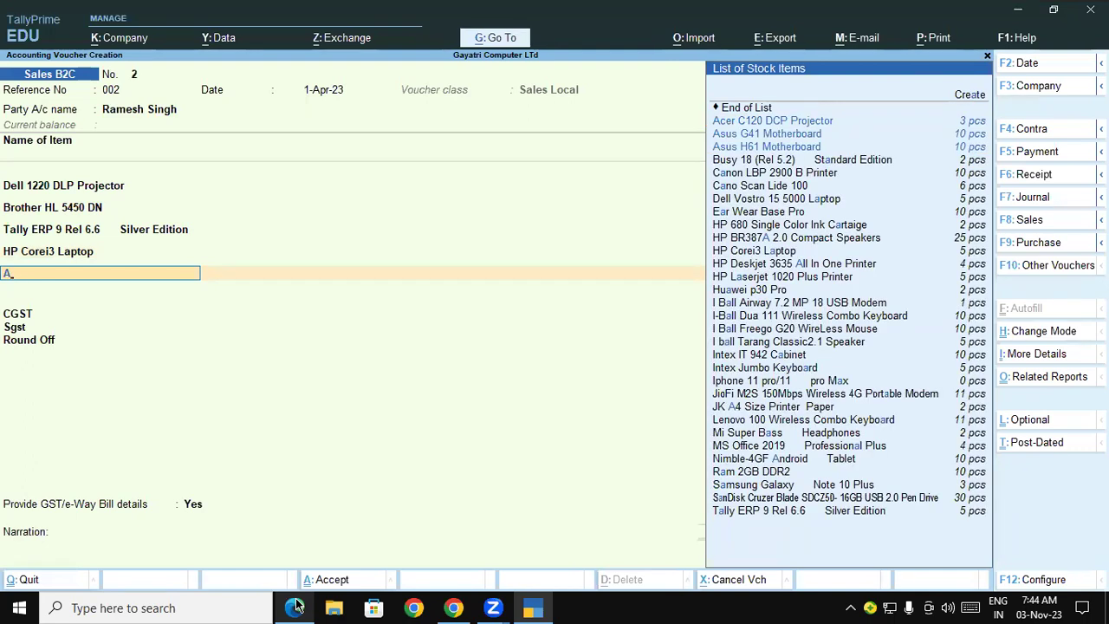
{"action": "type", "text": "su"}
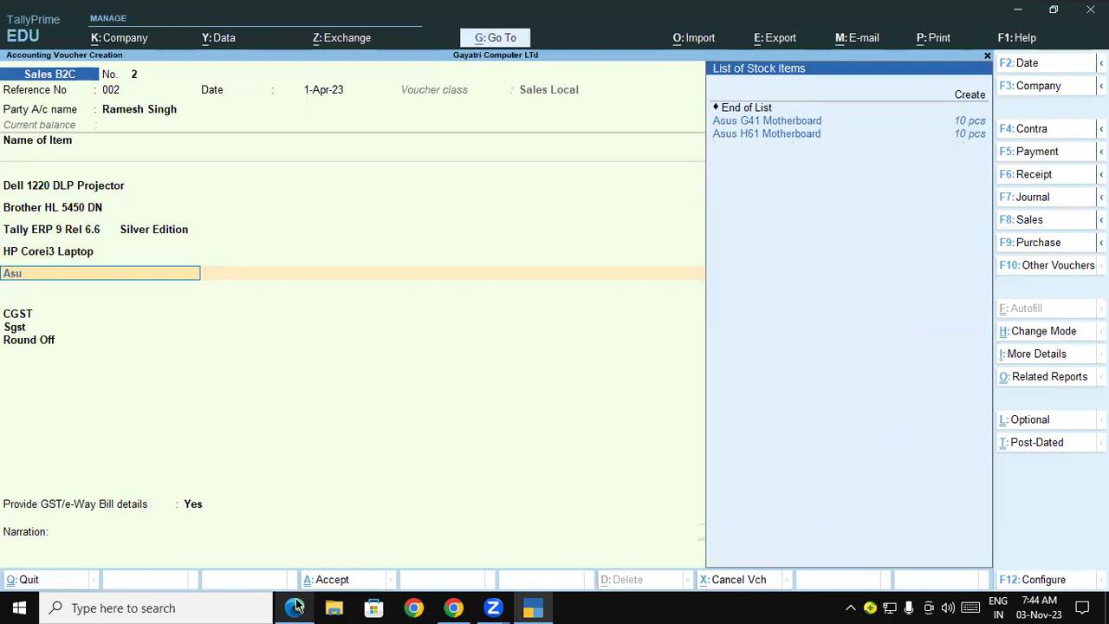
{"action": "key", "text": "Return"}
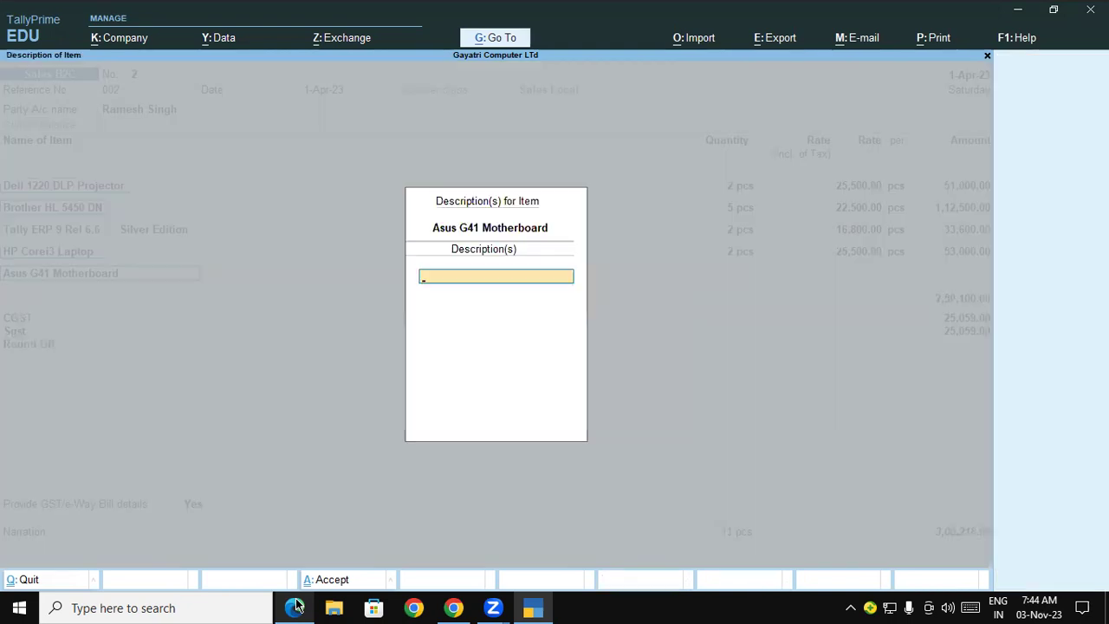
{"action": "key", "text": "Return"}
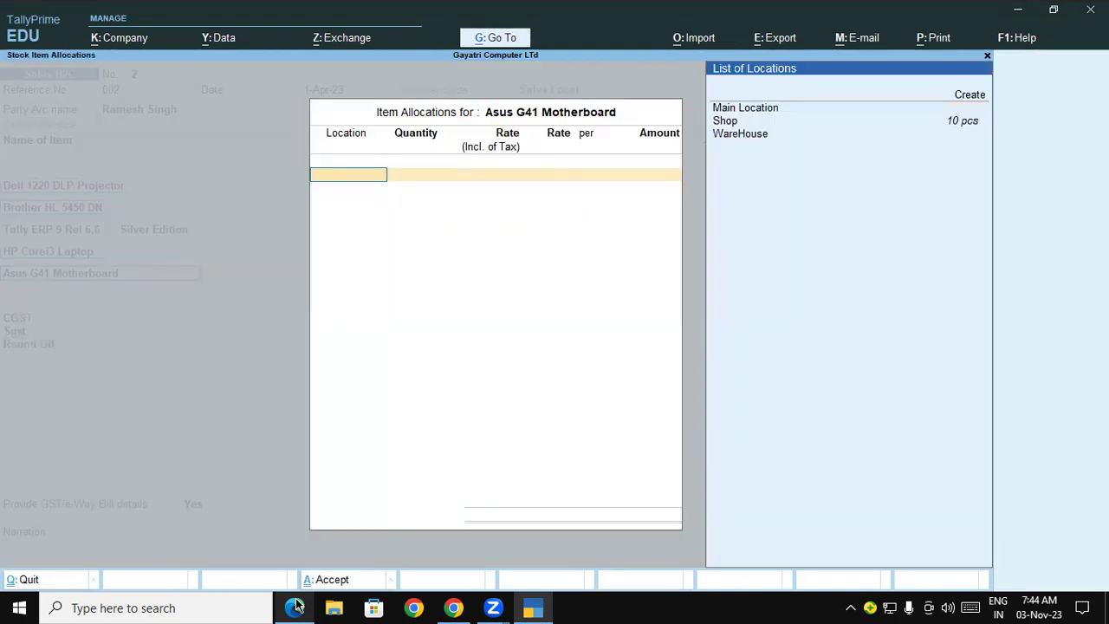
{"action": "type", "text": "s"}
{"action": "key", "text": "Return"}
Step: Set the Asus G41 Motherboard's quantity to 5 pcs at a rate of 3,250 and complete its line
{"action": "type", "text": "5"}
{"action": "key", "text": "Return"}
{"action": "type", "text": "3,"}
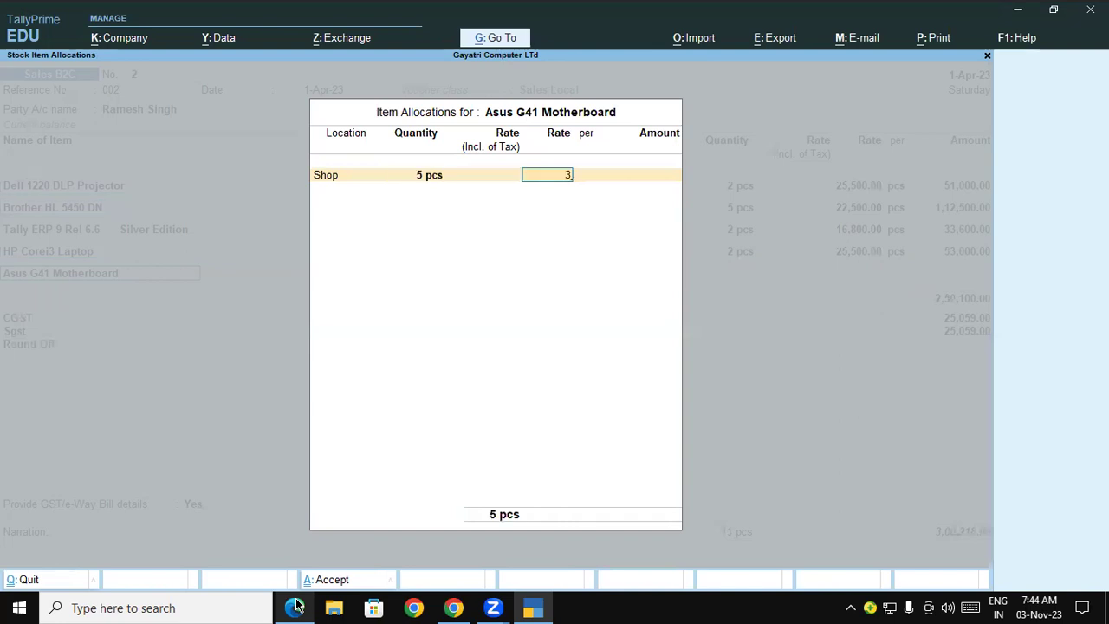
{"action": "type", "text": "250"}
{"action": "key", "text": "Return"}
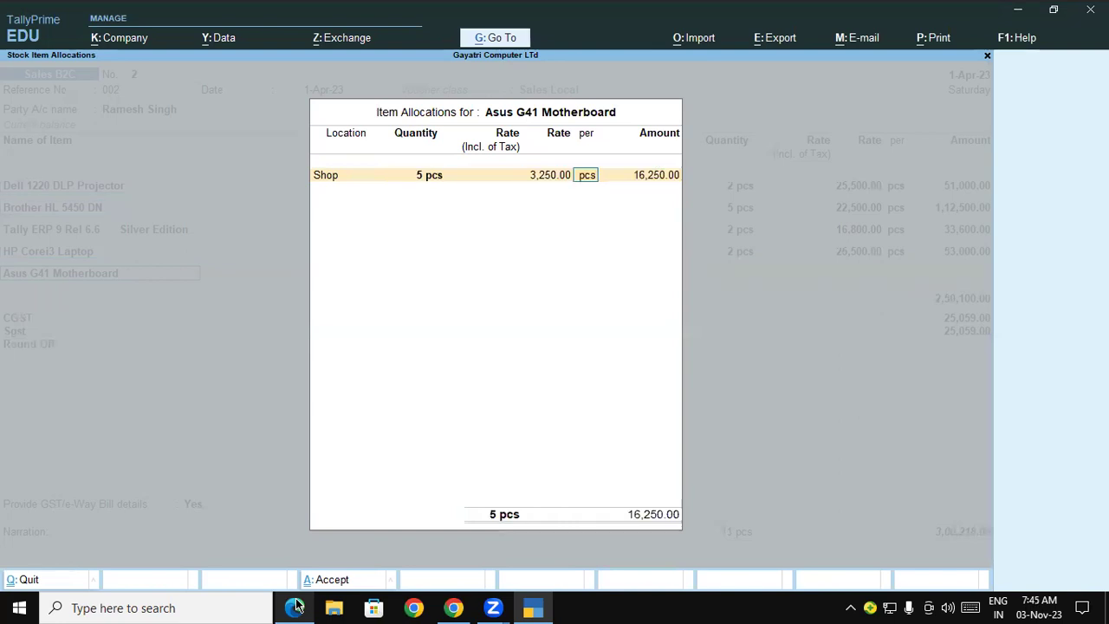
{"action": "key", "text": "Return"}
{"action": "key", "text": "Return"}
{"action": "key", "text": "Return"}
{"action": "key", "text": "Return"}
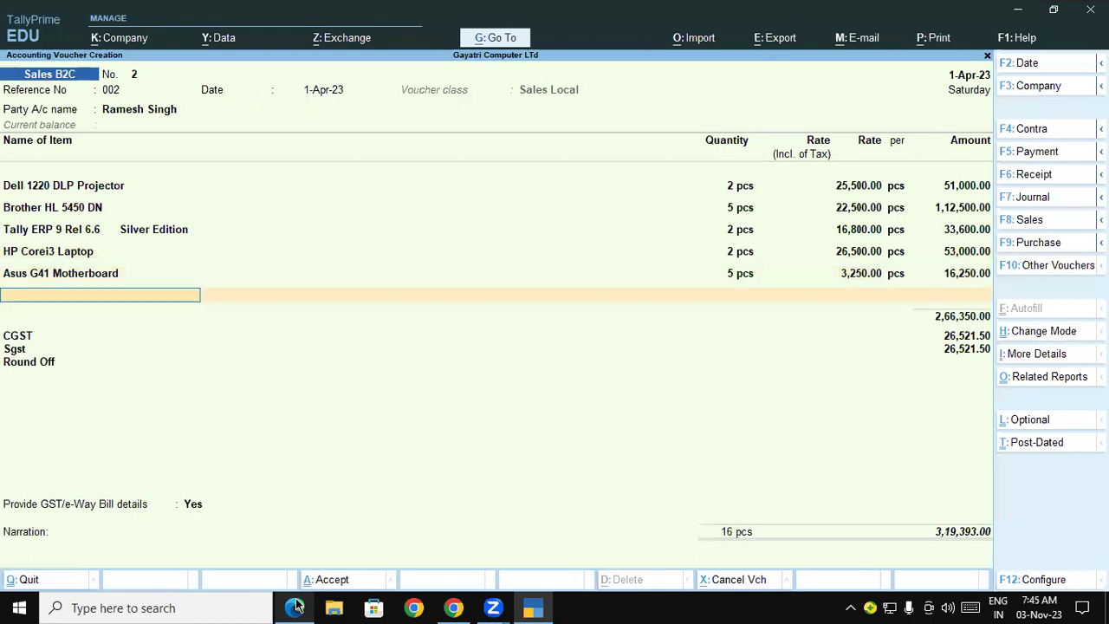
Step: Add Asus H61 Motherboard as the sixth voucher item without a description, allocated from the Shop location
{"action": "type", "text": "As"}
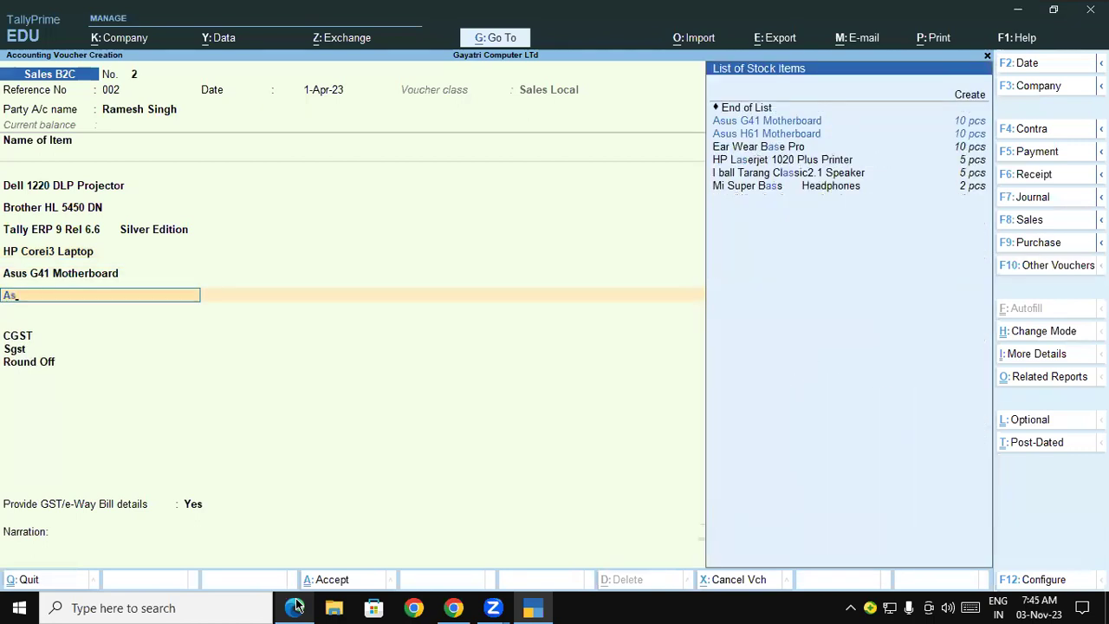
{"action": "key", "text": "Down"}
{"action": "key", "text": "Return"}
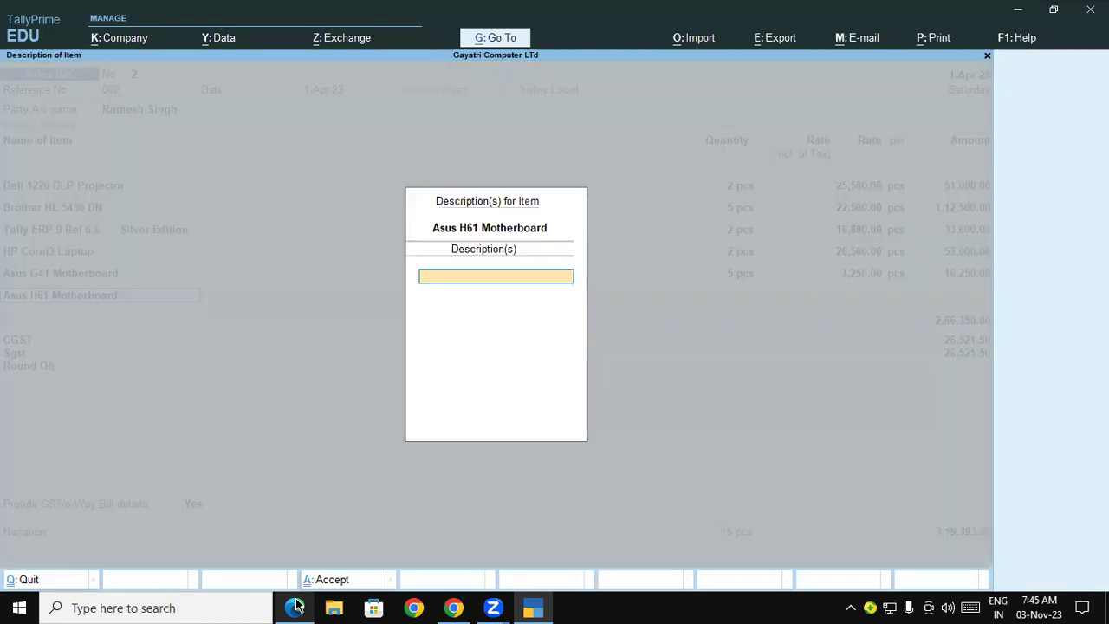
{"action": "key", "text": "Return"}
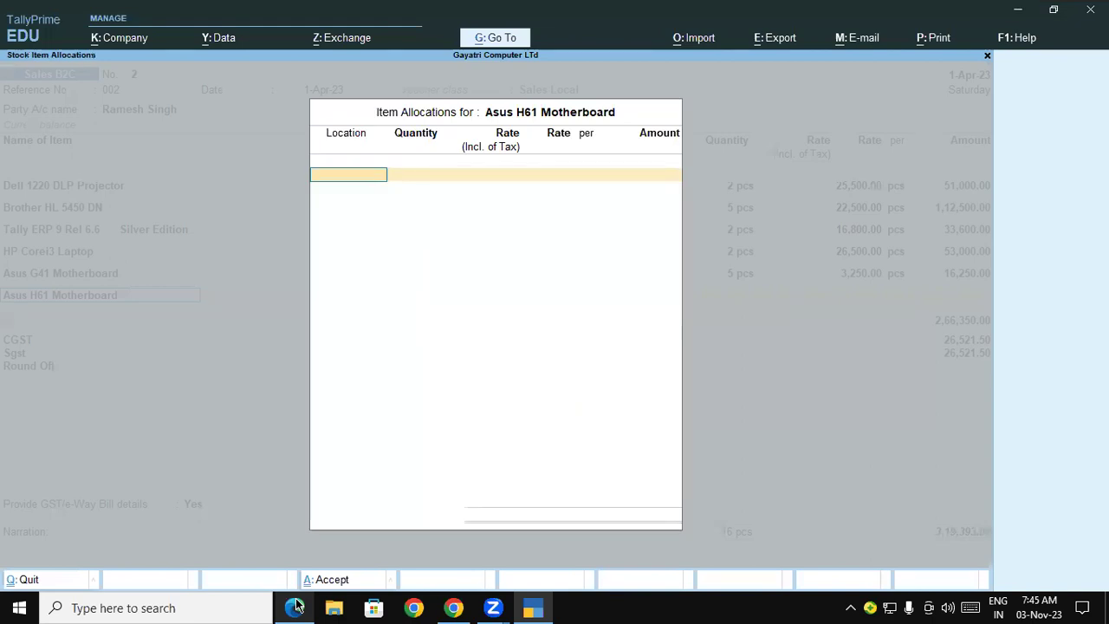
{"action": "key", "text": "Down"}
{"action": "key", "text": "Return"}
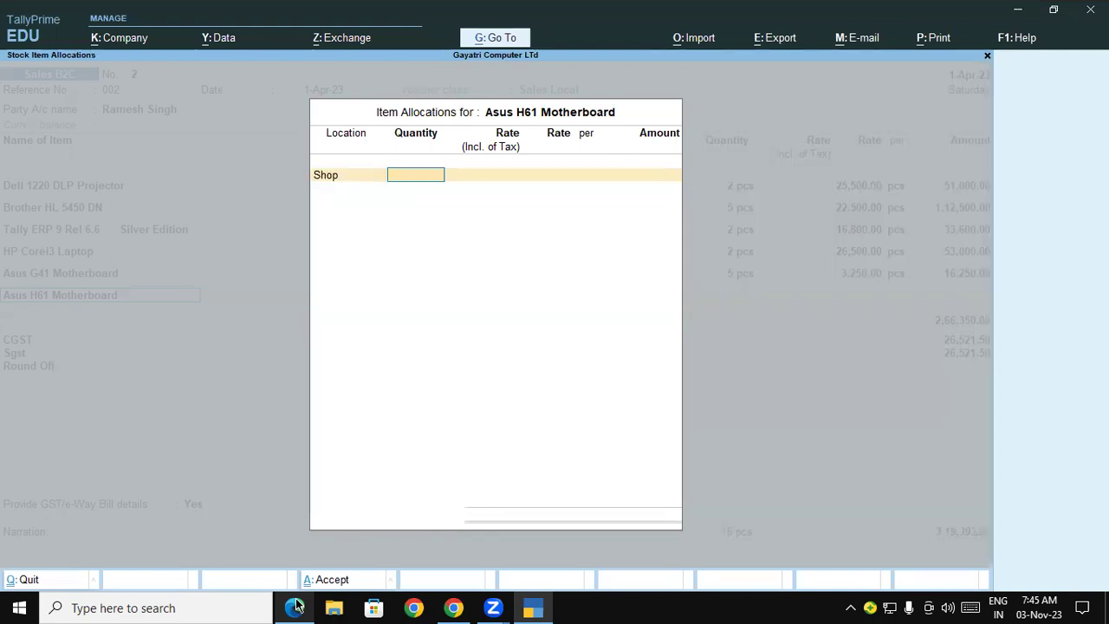
Step: Set the Asus H61 Motherboard's quantity to 5 pcs at a rate of 4,250 and complete its line
{"action": "type", "text": "5"}
{"action": "key", "text": "Return"}
{"action": "key", "text": "Return"}
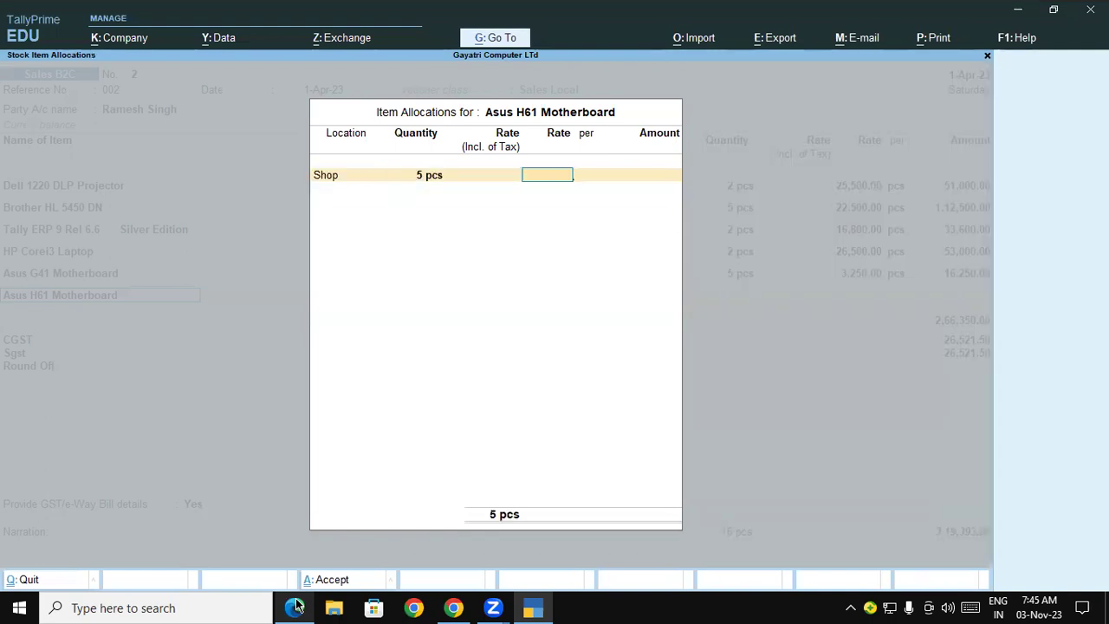
{"action": "type", "text": "11"}
{"action": "key", "text": "BackSpace"}
{"action": "type", "text": "4250"}
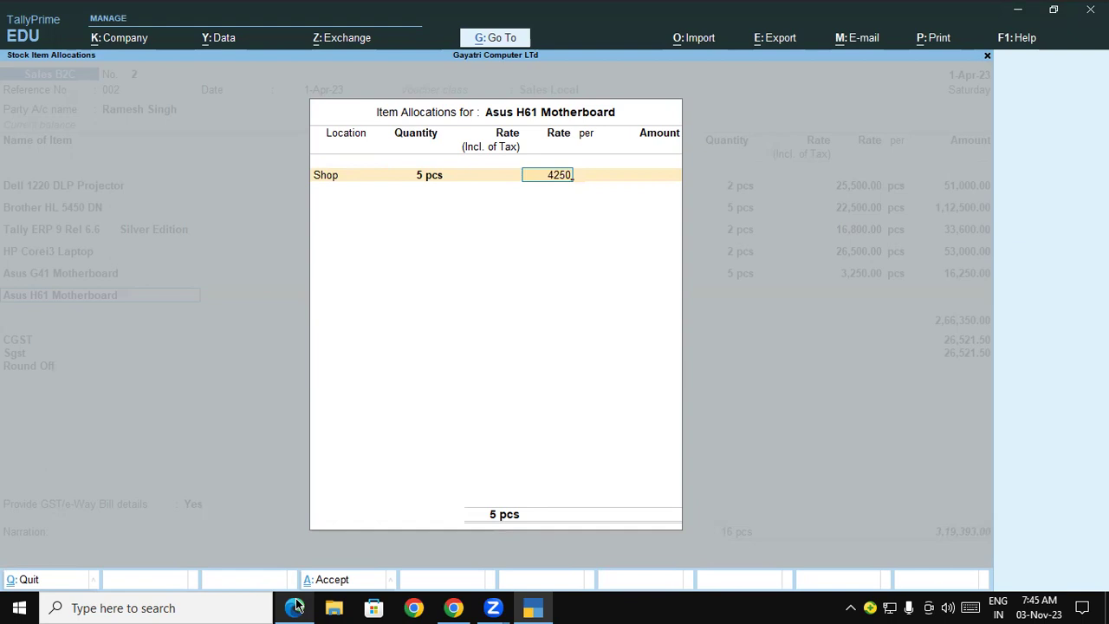
{"action": "key", "text": "Return"}
{"action": "key", "text": "Return"}
{"action": "key", "text": "Return"}
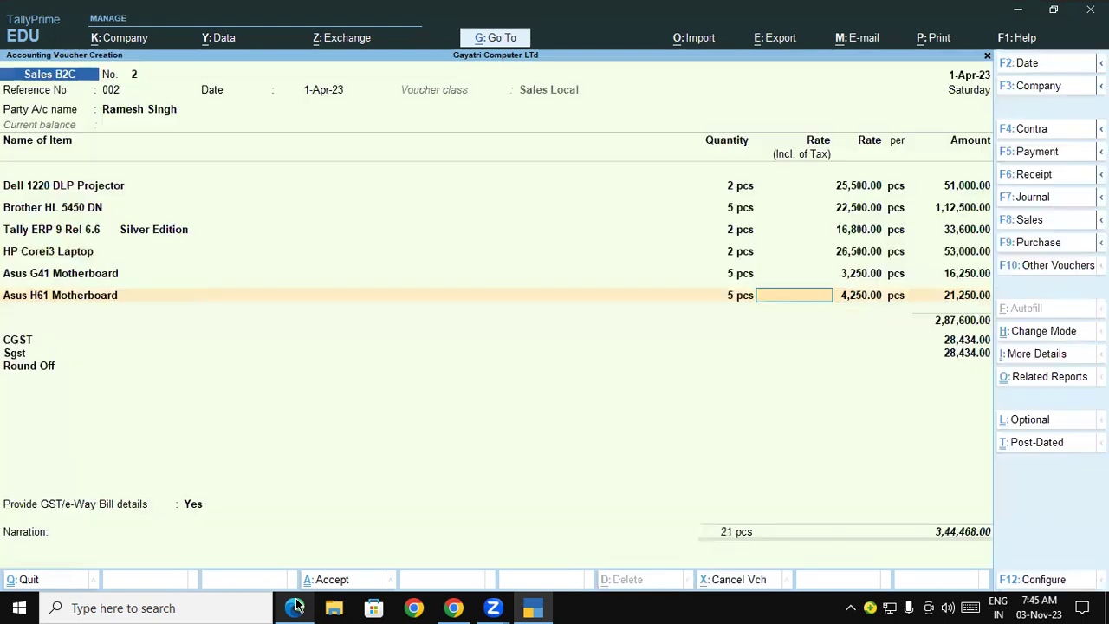
{"action": "key", "text": "Return"}
{"action": "key", "text": "Return"}
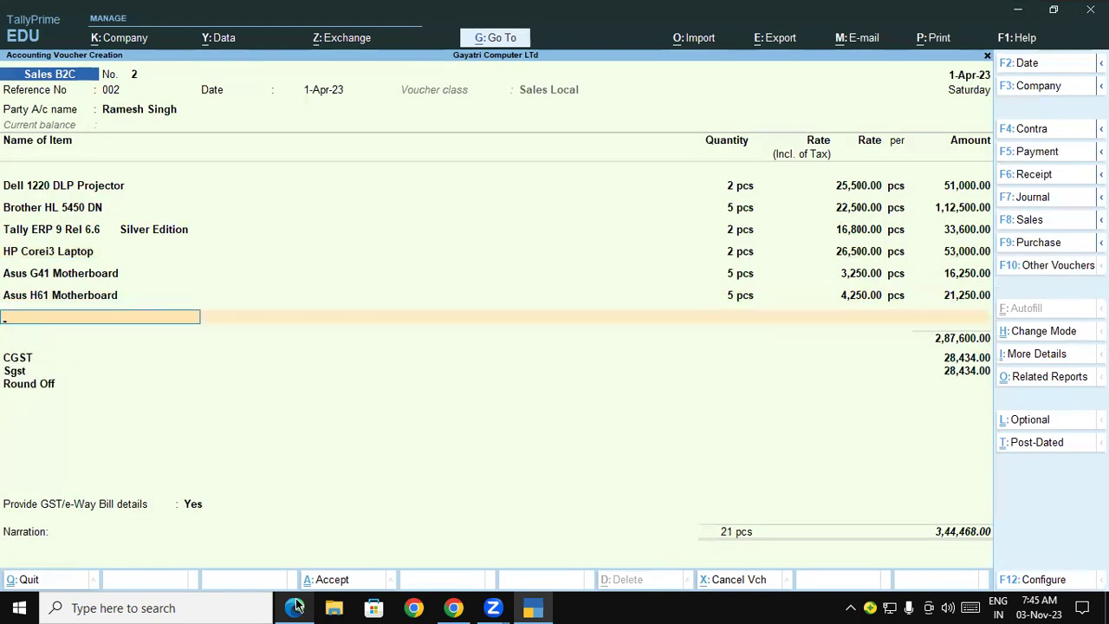
Step: End the item list, glance at the PDF workbook in Edge, and set Provide GST/e-Way Bill details to No in the TallyPrime voucher
{"action": "key", "text": "Return"}
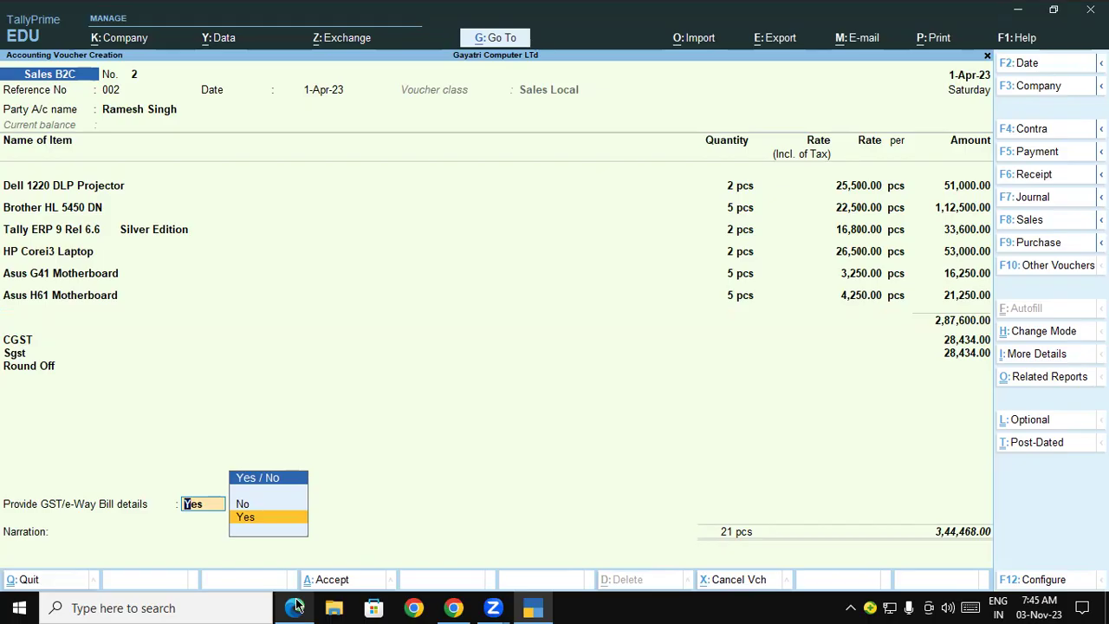
{"action": "left_click", "coordinate": [295, 607]}
{"action": "left_click", "coordinate": [530, 607]}
{"action": "key", "text": "Up"}
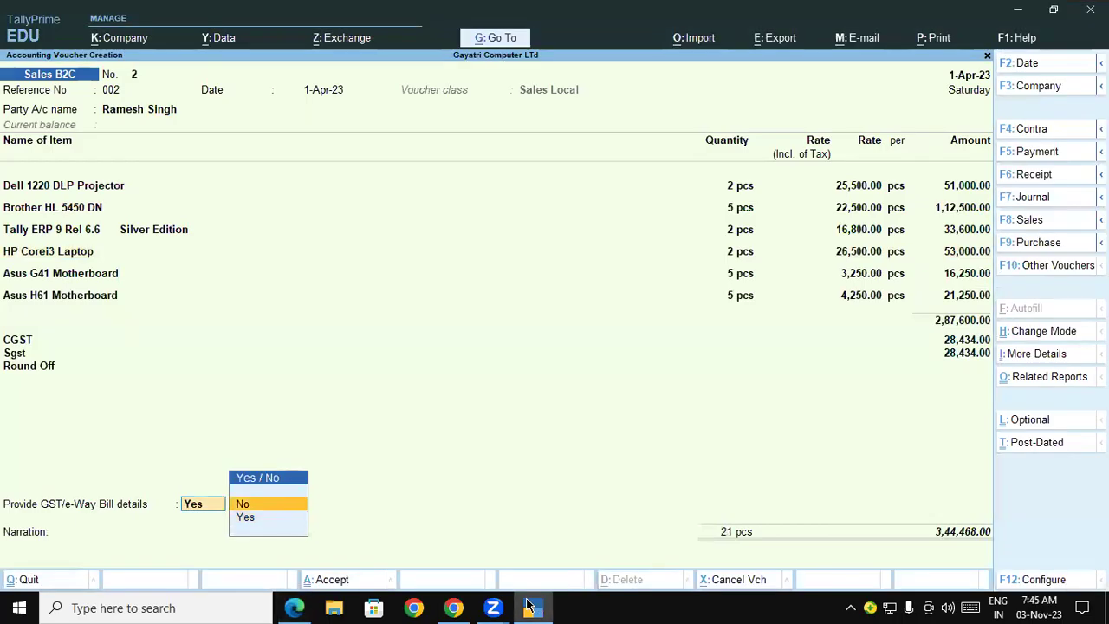
{"action": "key", "text": "Return"}
Step: Enter B2C-002 as the bill reference and save the sales voucher
{"action": "key", "text": "Return"}
{"action": "key", "text": "BackSpace"}
{"action": "key", "text": "BackSpace"}
{"action": "type", "text": "B2C-002"}
{"action": "key", "text": "Return"}
{"action": "key", "text": "Return"}
{"action": "key", "text": "Return"}
{"action": "key", "text": "Return"}
{"action": "key", "text": "Return"}
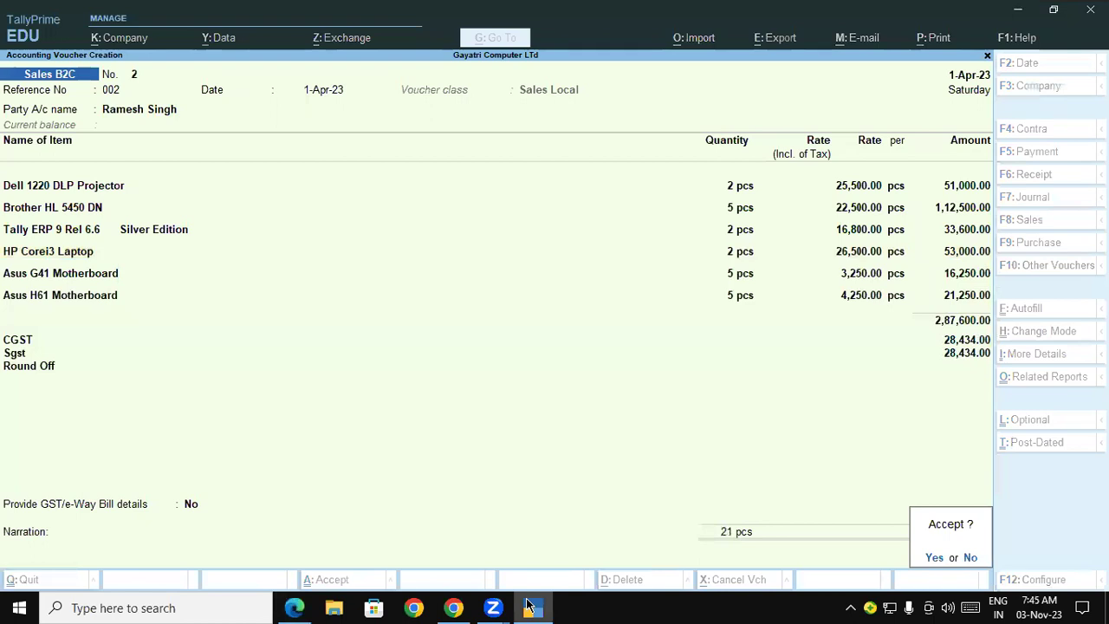
{"action": "key", "text": "Return"}
{"action": "key", "text": "n"}
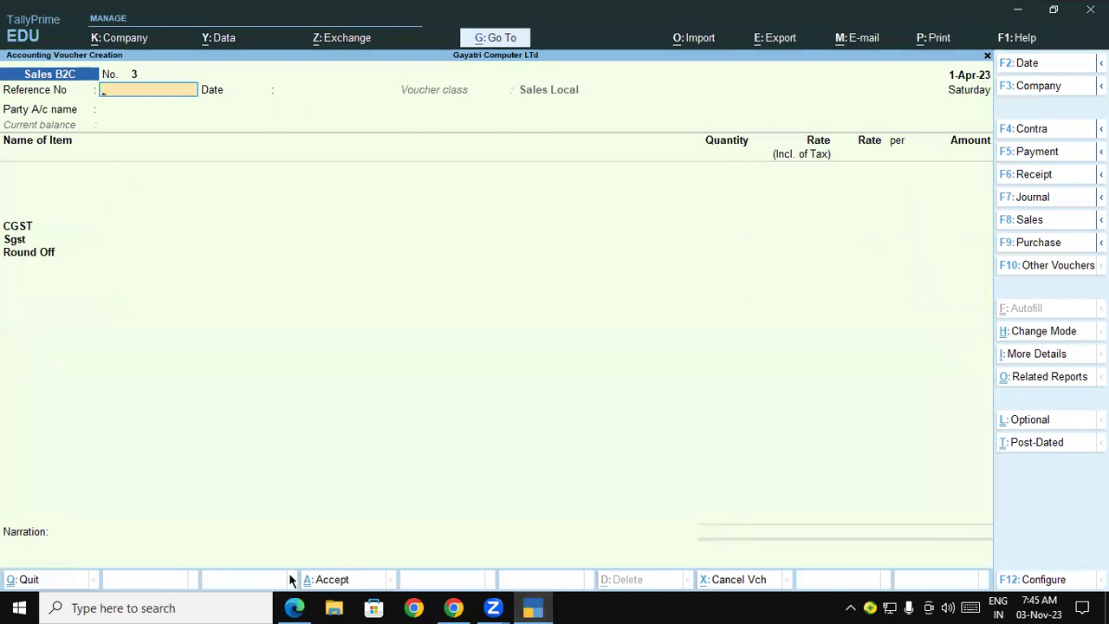
Step: Switch to the PDF workbook in Edge and check the invoice's tax hint and the Inter State Outward Supply transaction below it
{"action": "left_click", "coordinate": [291, 606]}
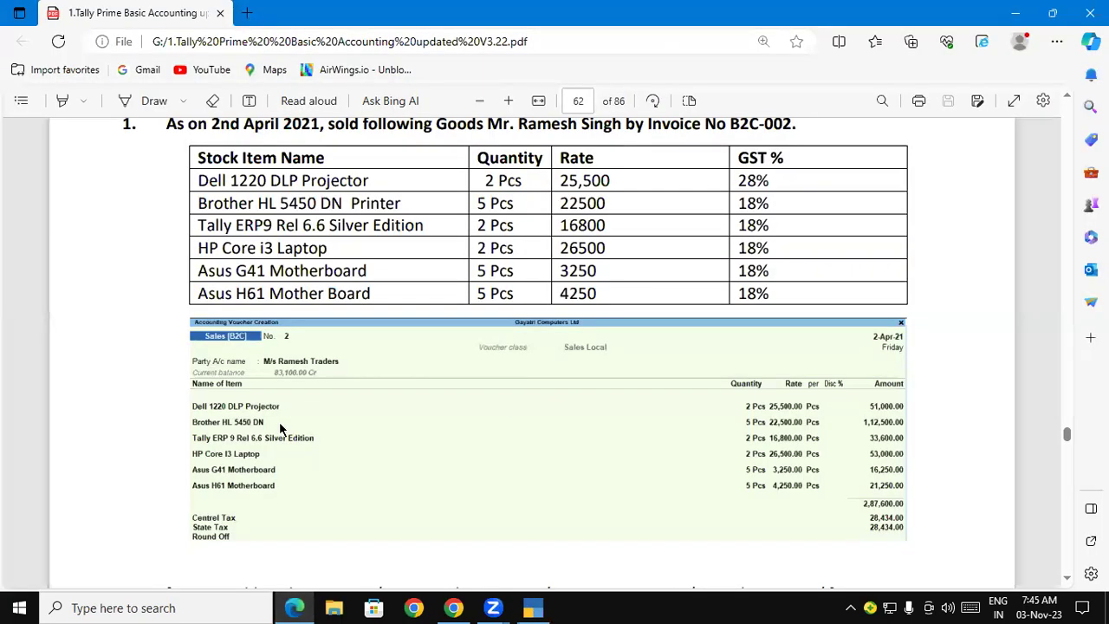
{"action": "scroll", "coordinate": [280, 427], "scroll_direction": "down", "scroll_amount": 5}
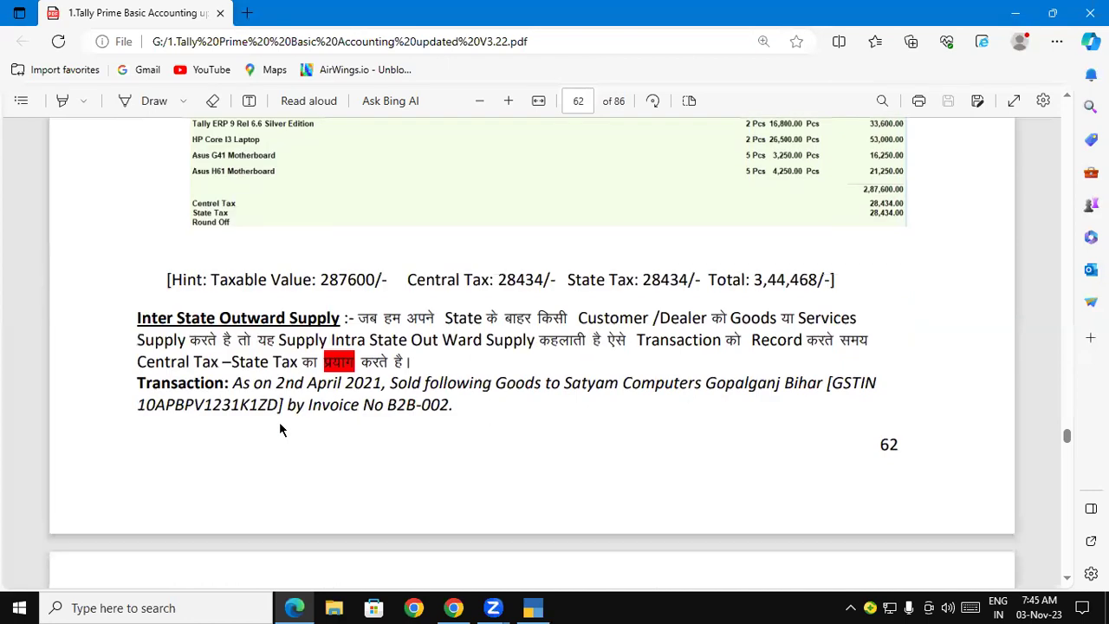